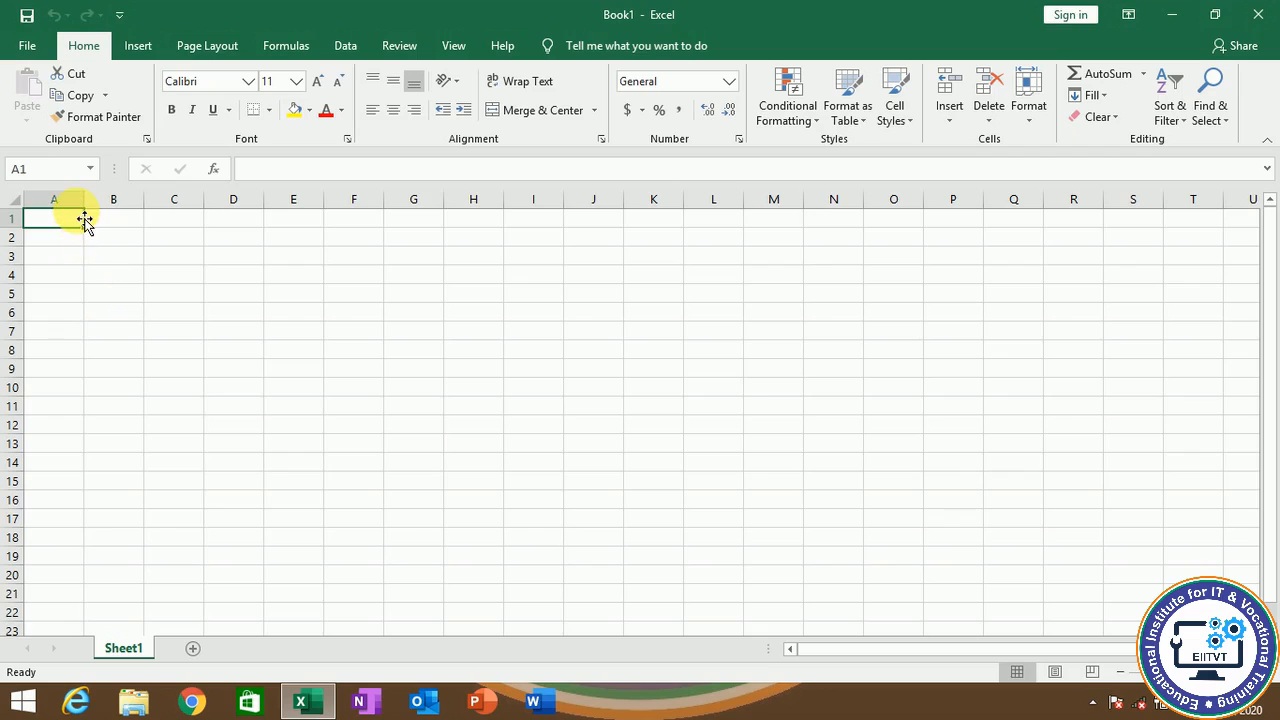
# Step: Select cells F14, C2 and C5 one after another
pyautogui.click(350, 462)
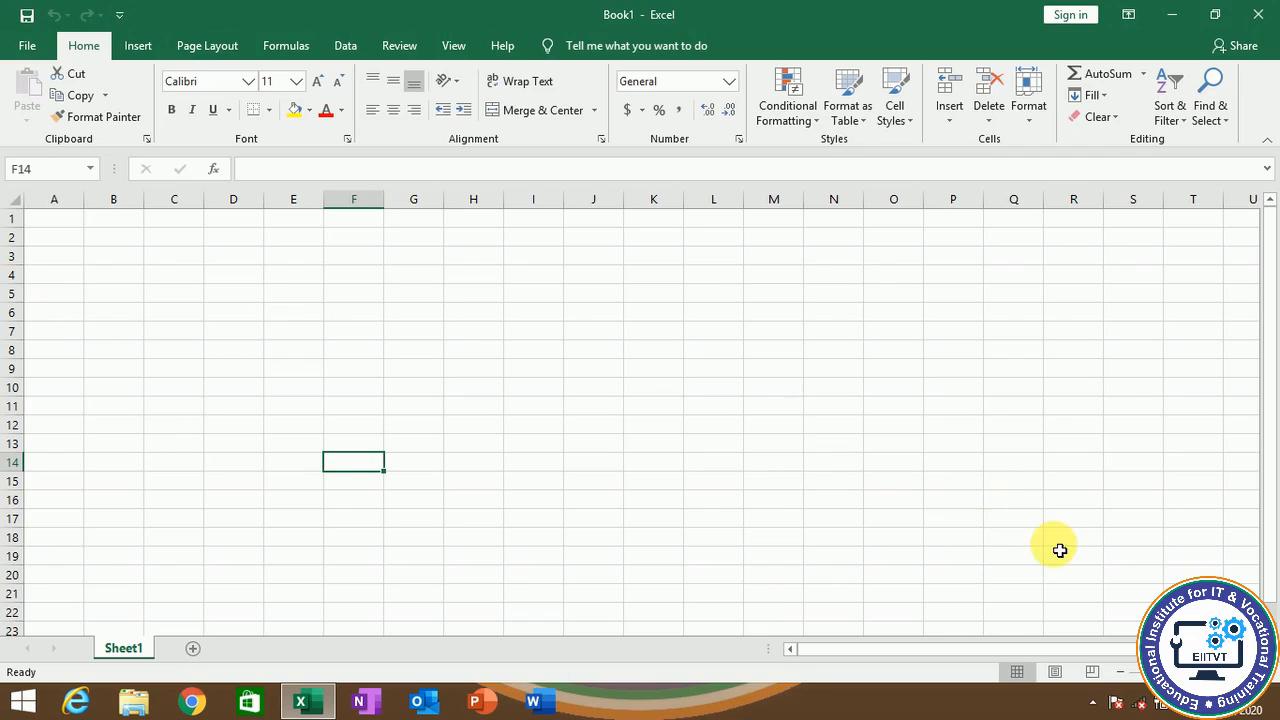
pyautogui.click(174, 232)
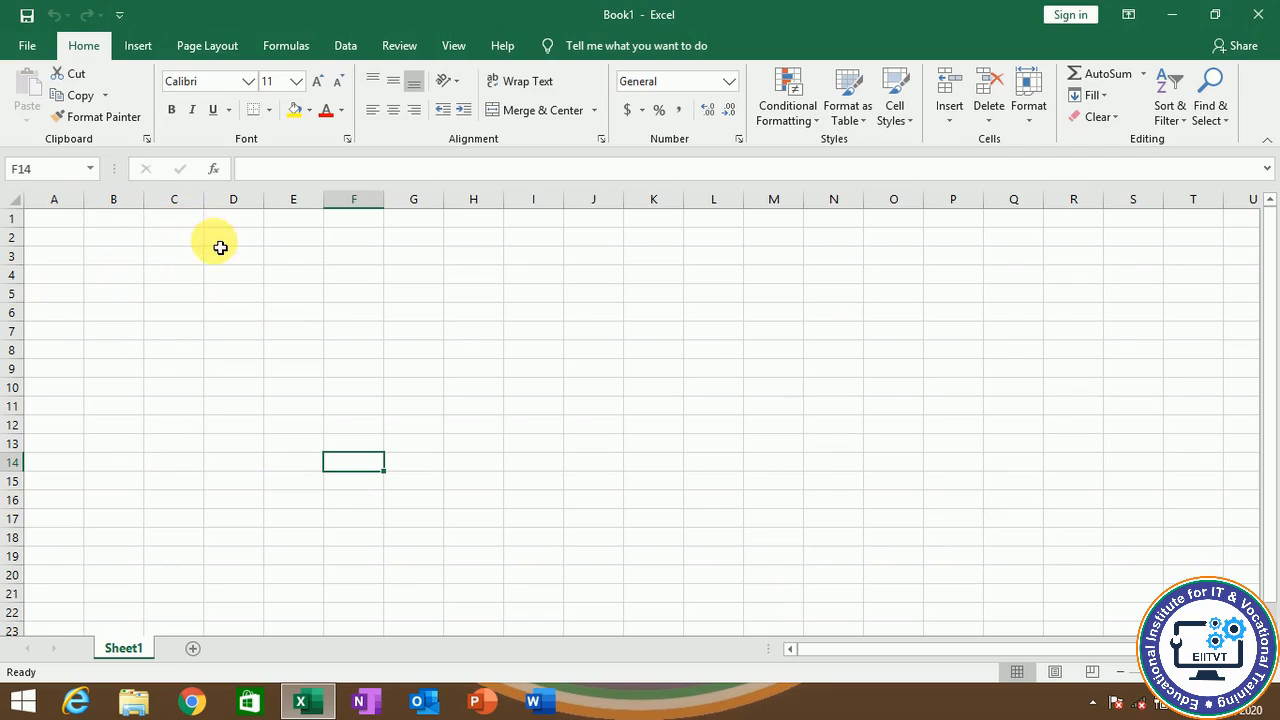
pyautogui.click(187, 238)
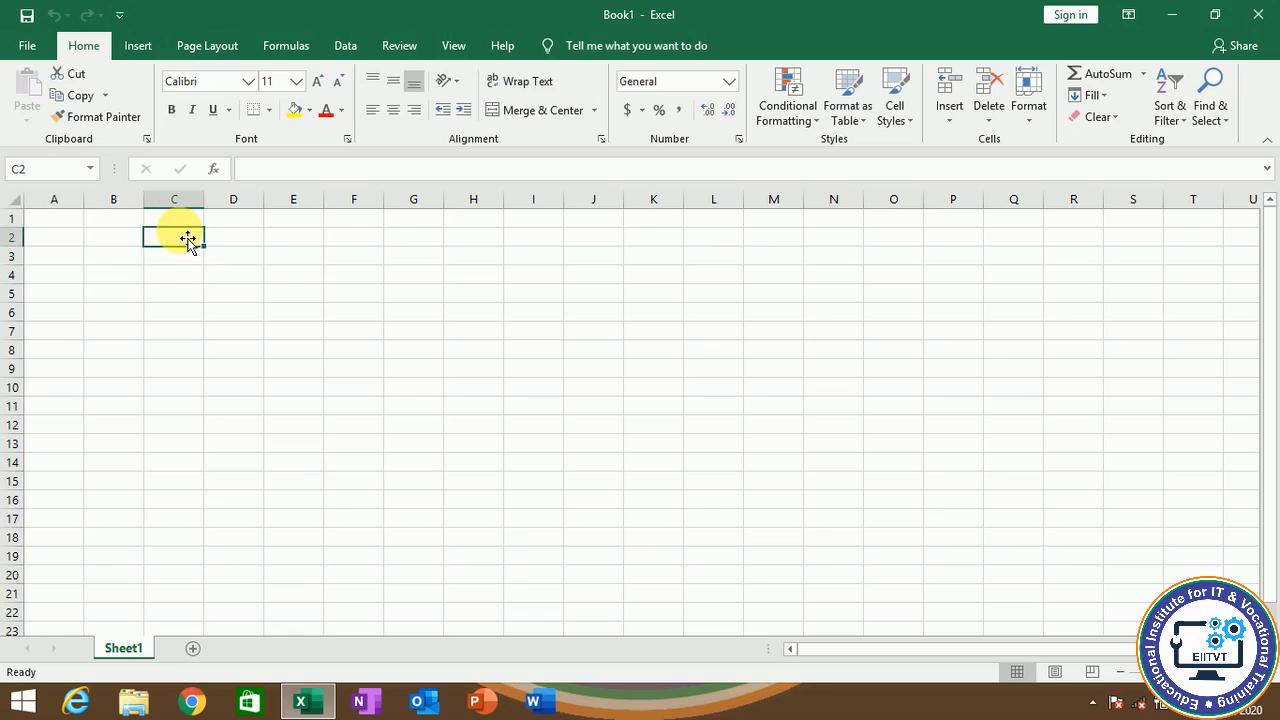
pyautogui.click(177, 294)
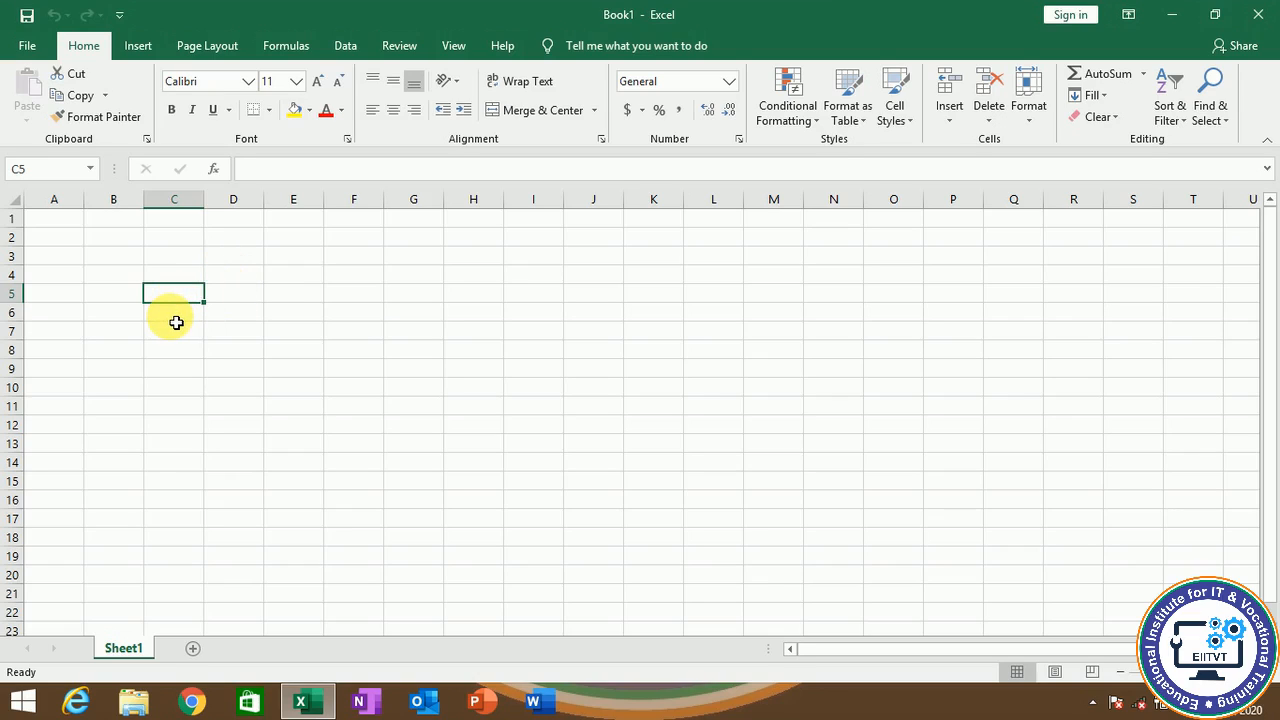
# Step: Move the active cell stepwise from C5 through C6 and D6 to D5, and back through C5 to C6
pyautogui.press('Down')
pyautogui.press('Right')
pyautogui.press('Up')
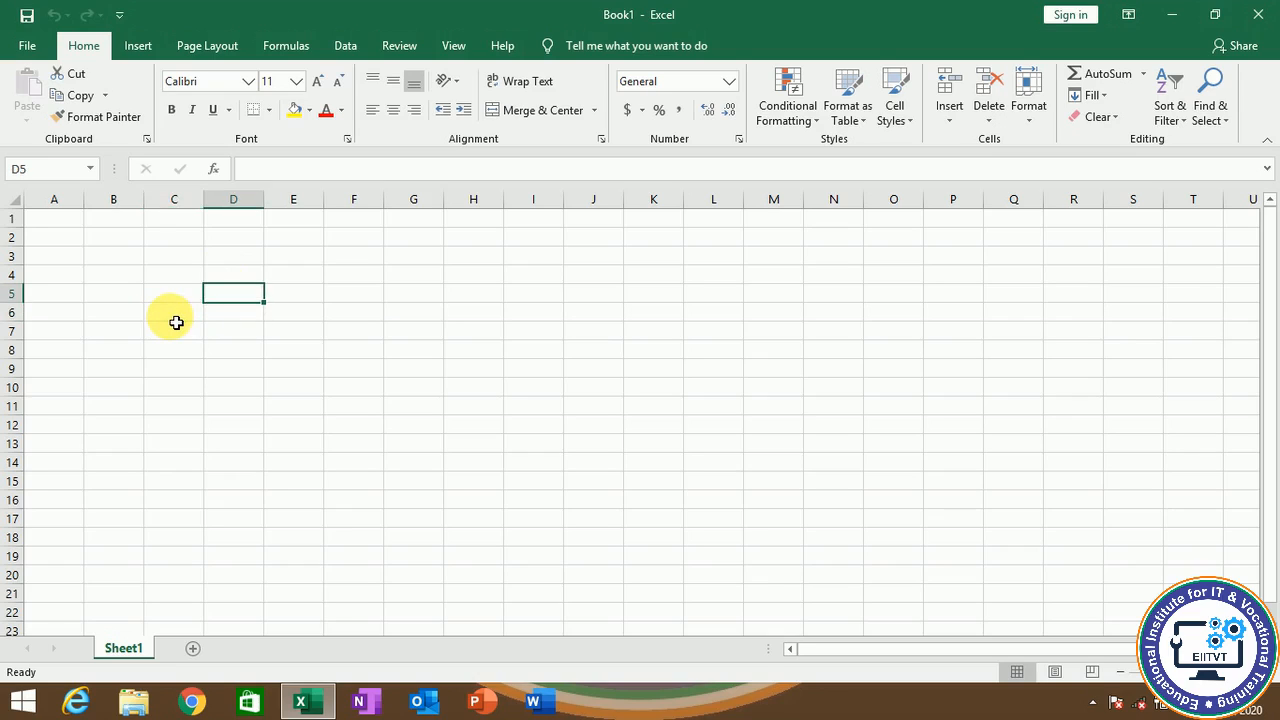
pyautogui.press('Left')
pyautogui.press('Down')
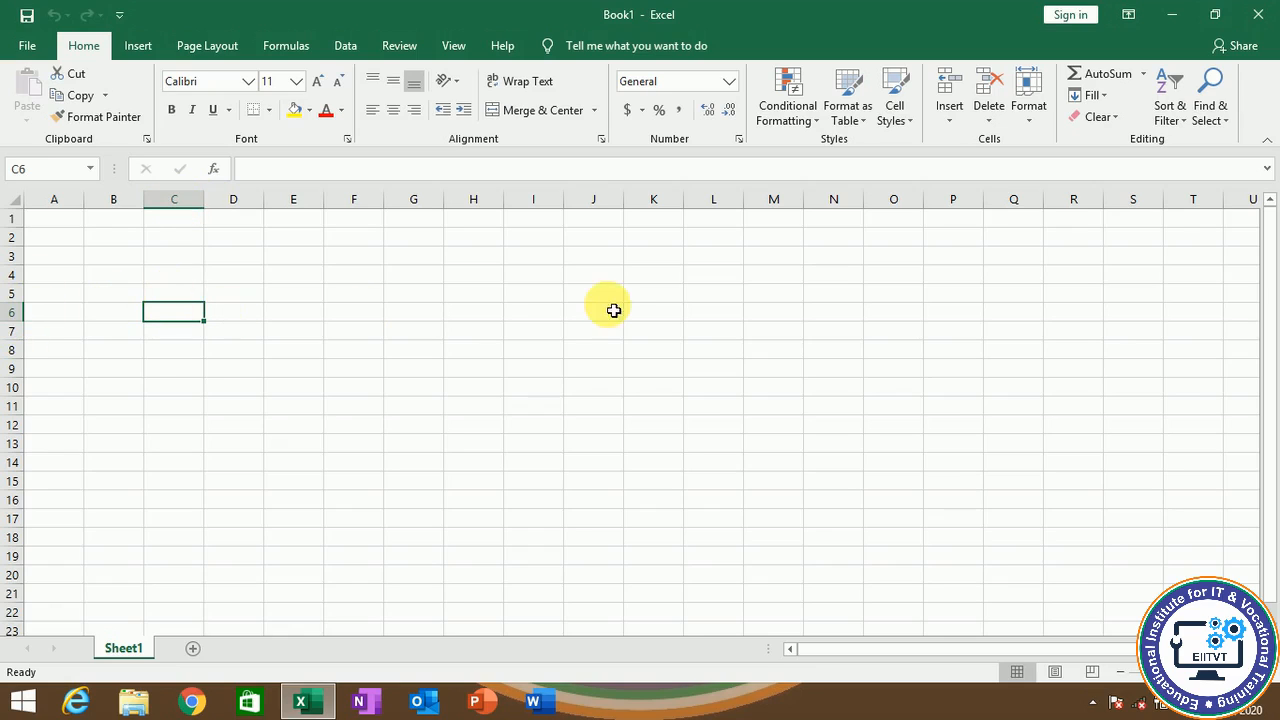
# Step: Select cells G6, K10, H10 and G7 in turn, and open G7 for editing before leaving it empty for F7
pyautogui.click(414, 312)
pyautogui.click(650, 387)
pyautogui.click(487, 390)
pyautogui.click(428, 331)
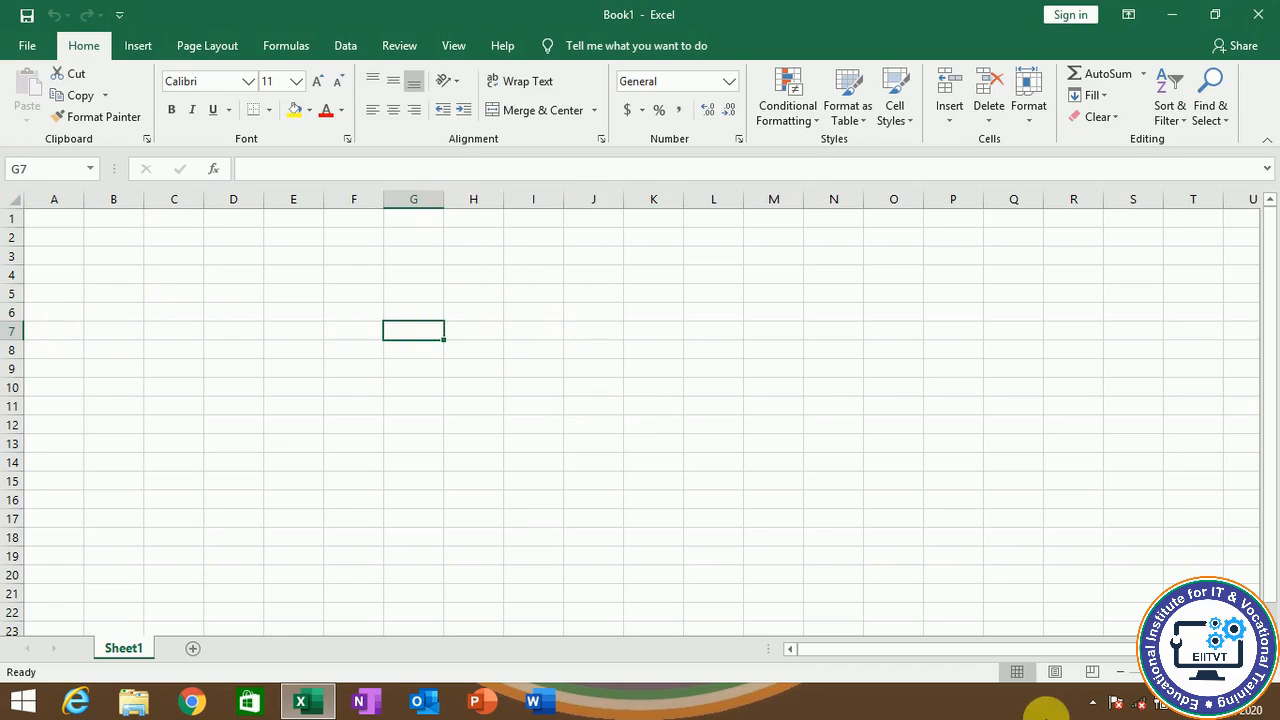
pyautogui.click(265, 175)
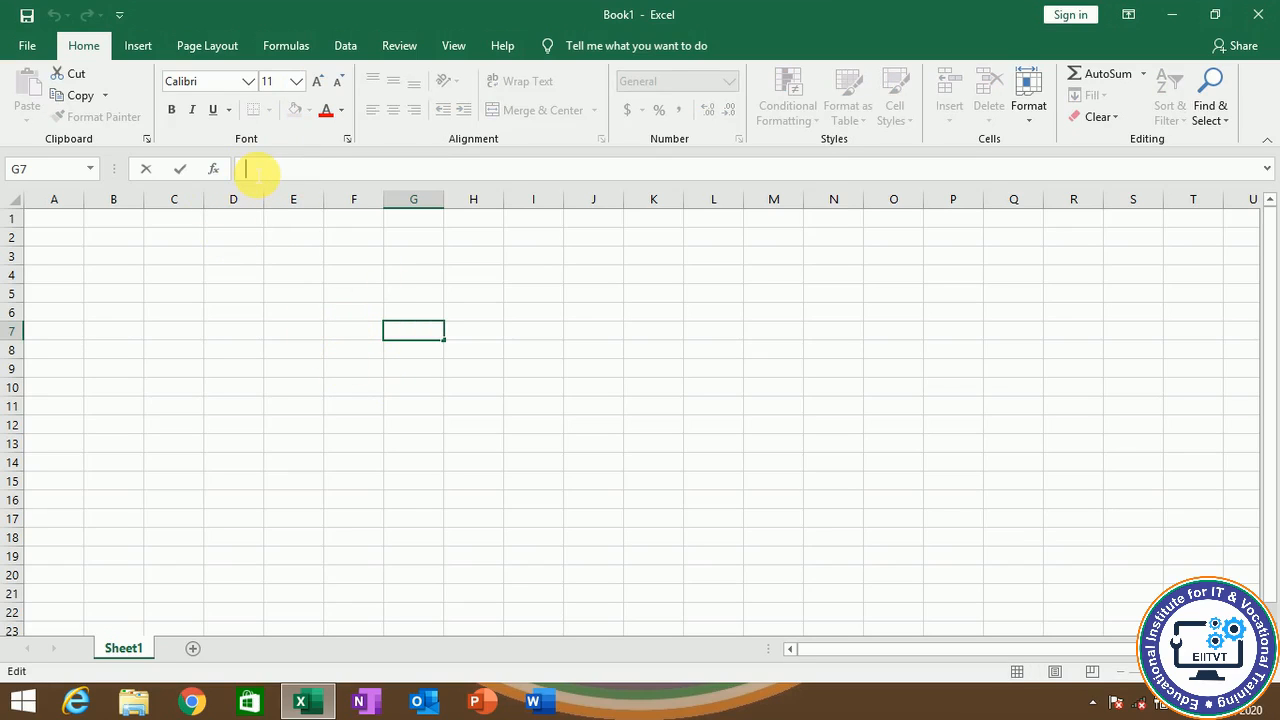
pyautogui.click(373, 333)
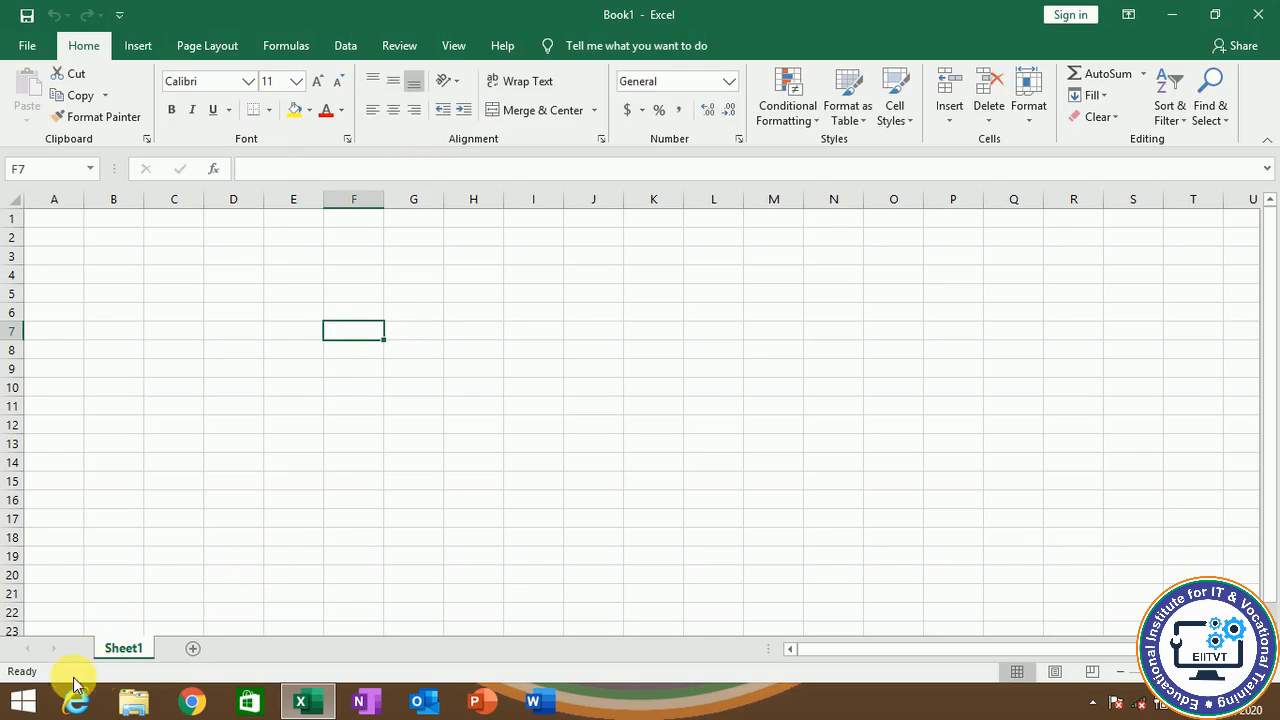
# Step: Add two new worksheets to the workbook and return to Sheet1
pyautogui.click(192, 648)
pyautogui.click(254, 648)
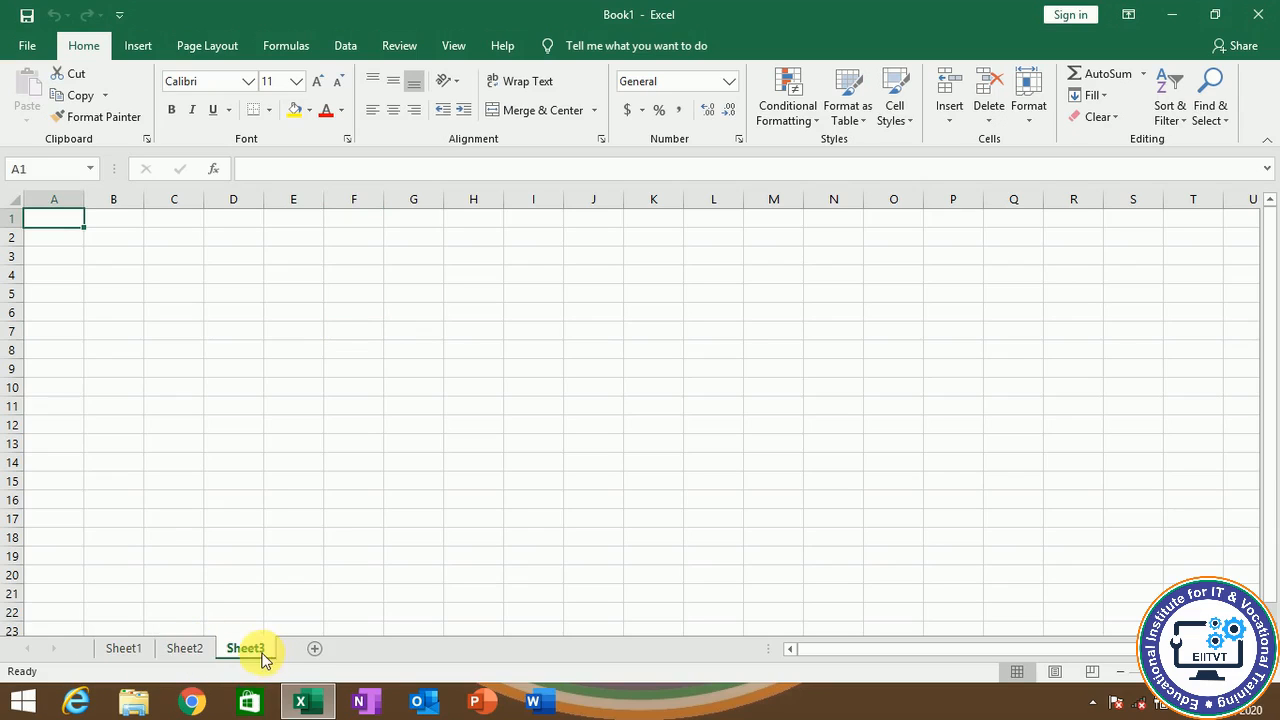
pyautogui.click(126, 647)
# Step: Examine the commands and tab colours offered for Sheet1 and dismiss them without choosing one
pyautogui.rightClick(136, 648)
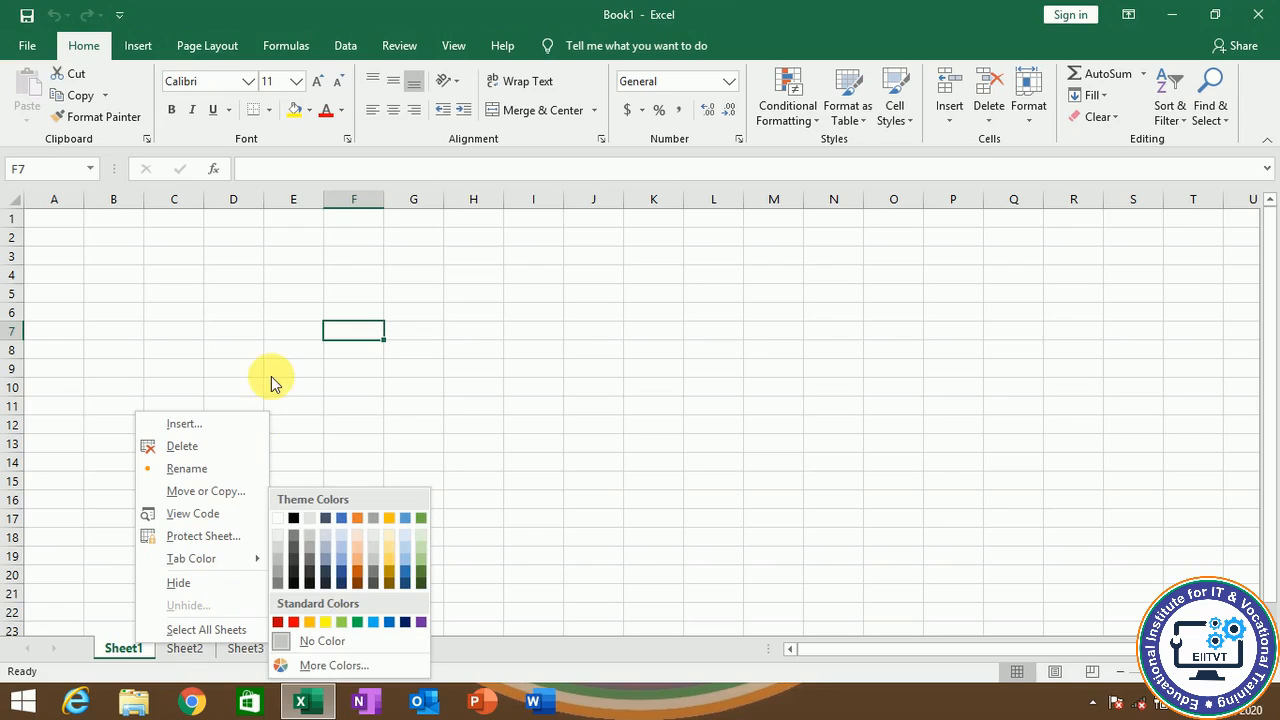
pyautogui.click(442, 451)
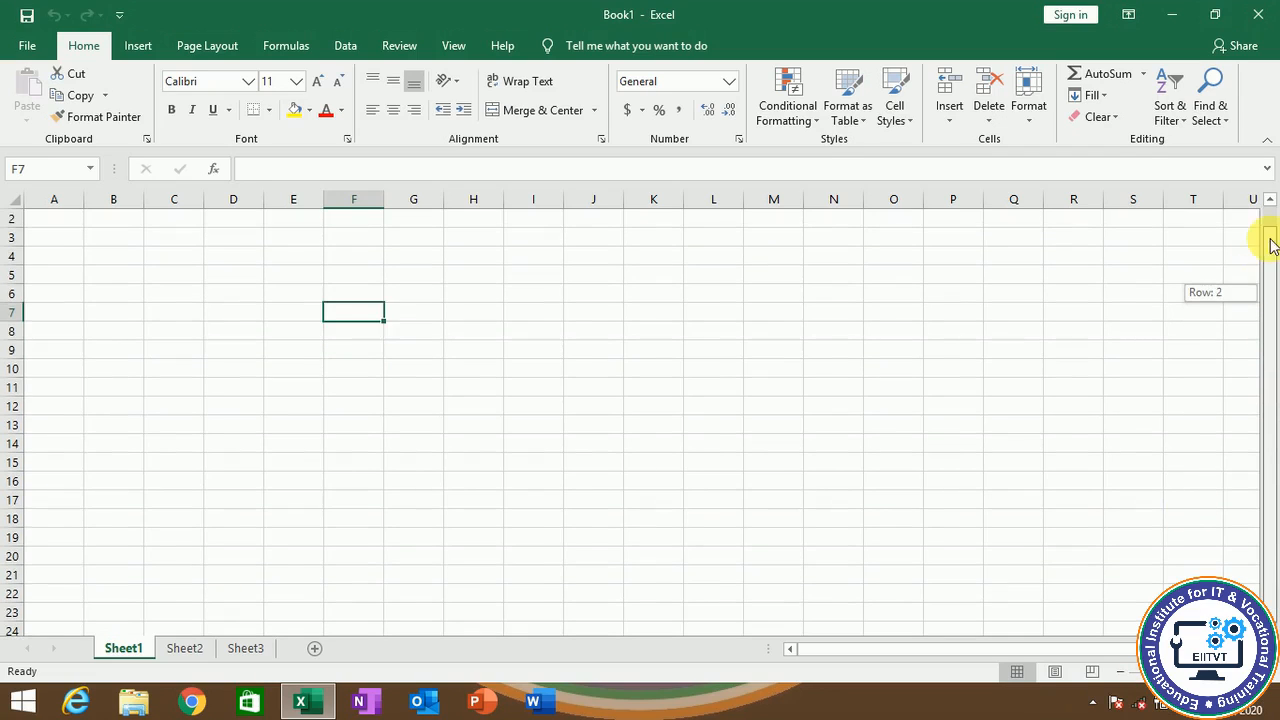
pyautogui.moveTo(929, 649); pyautogui.dragTo(852, 645)
pyautogui.click(438, 312)
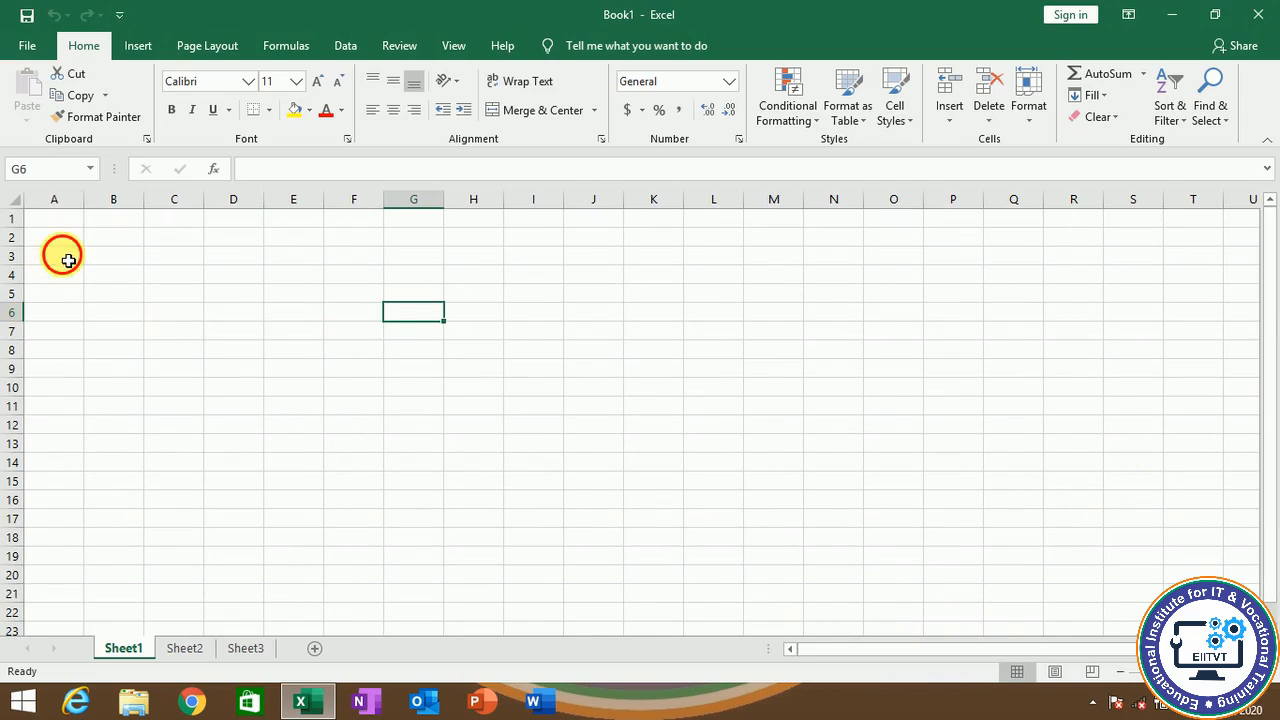
# Step: Move the active cell from A3 along row 3 to the last column of the sheet, XFD
pyautogui.click(62, 255)
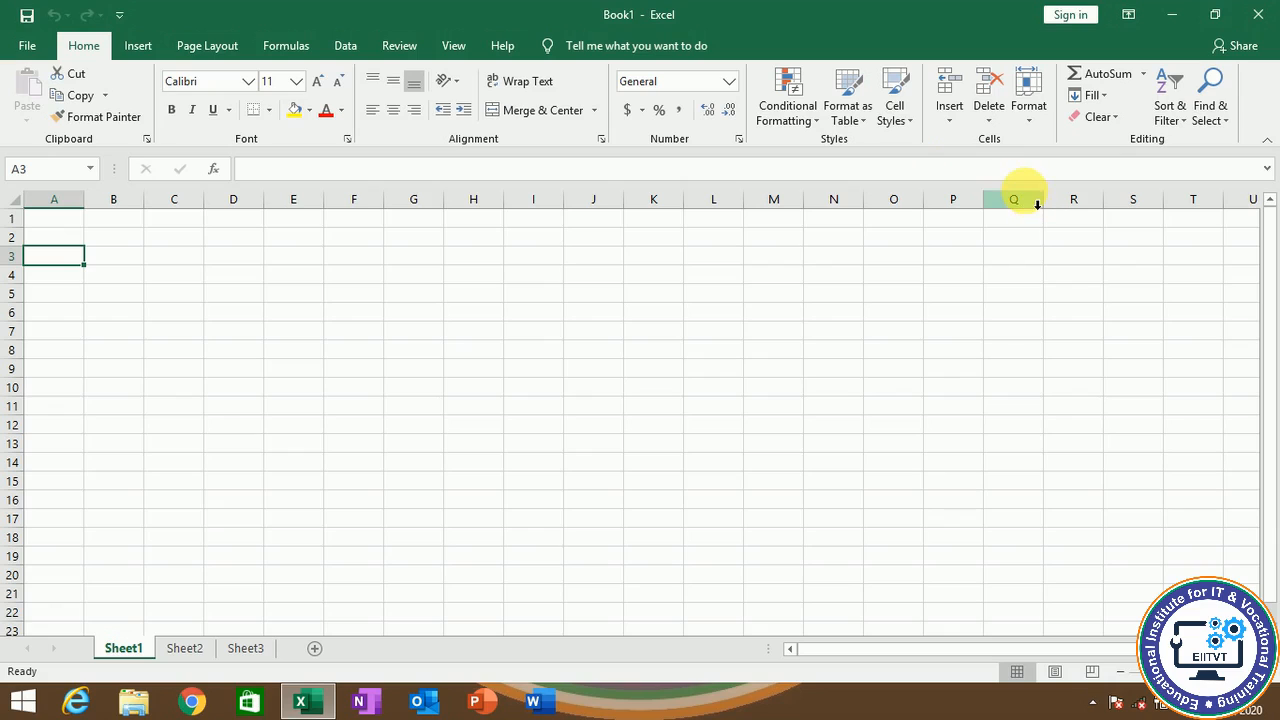
pyautogui.press('Right')
pyautogui.press('Right')
pyautogui.press('Right')
pyautogui.press('Right')
pyautogui.press('Right')
pyautogui.press('Right')
pyautogui.press('Right')
pyautogui.press('Right')
pyautogui.press('Right')
pyautogui.press('Right')
pyautogui.press('Right')
pyautogui.press('Right')
pyautogui.press('Right')
pyautogui.press('Right')
pyautogui.press('Right')
pyautogui.press('Right')
pyautogui.press('Right')
pyautogui.press('Right')
pyautogui.press('Right')
pyautogui.press('Right')
pyautogui.press('Right')
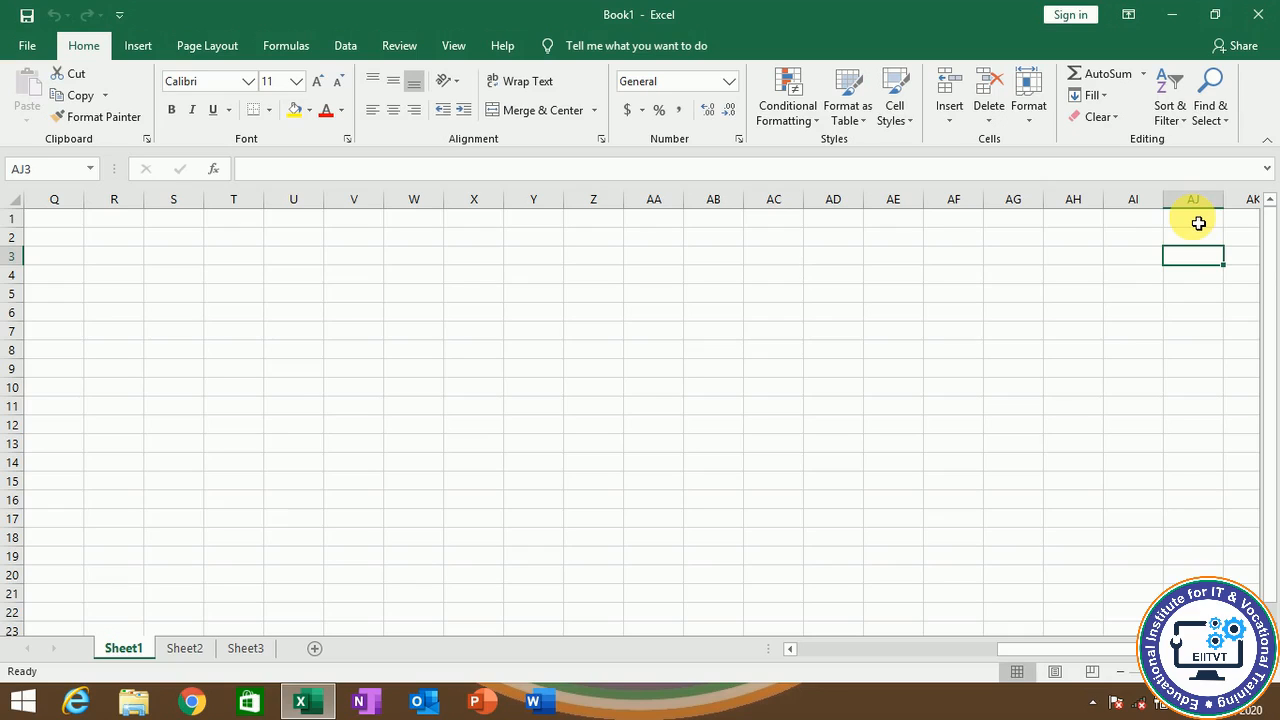
pyautogui.hotkey('ctrl', 'Right')
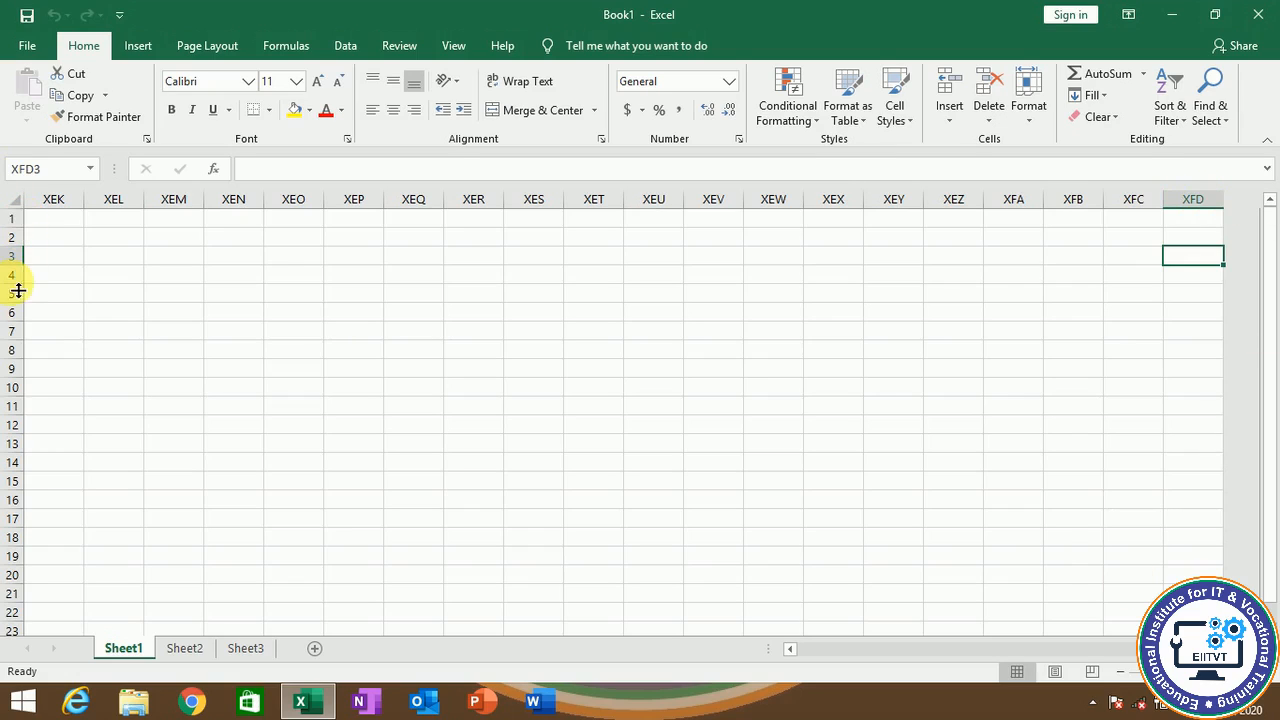
# Step: Go to the sheet's last row, 1048576, in column XFD, and return to cell A1
pyautogui.scroll(-3, 57, 544)
pyautogui.scroll(-8, 57, 544)
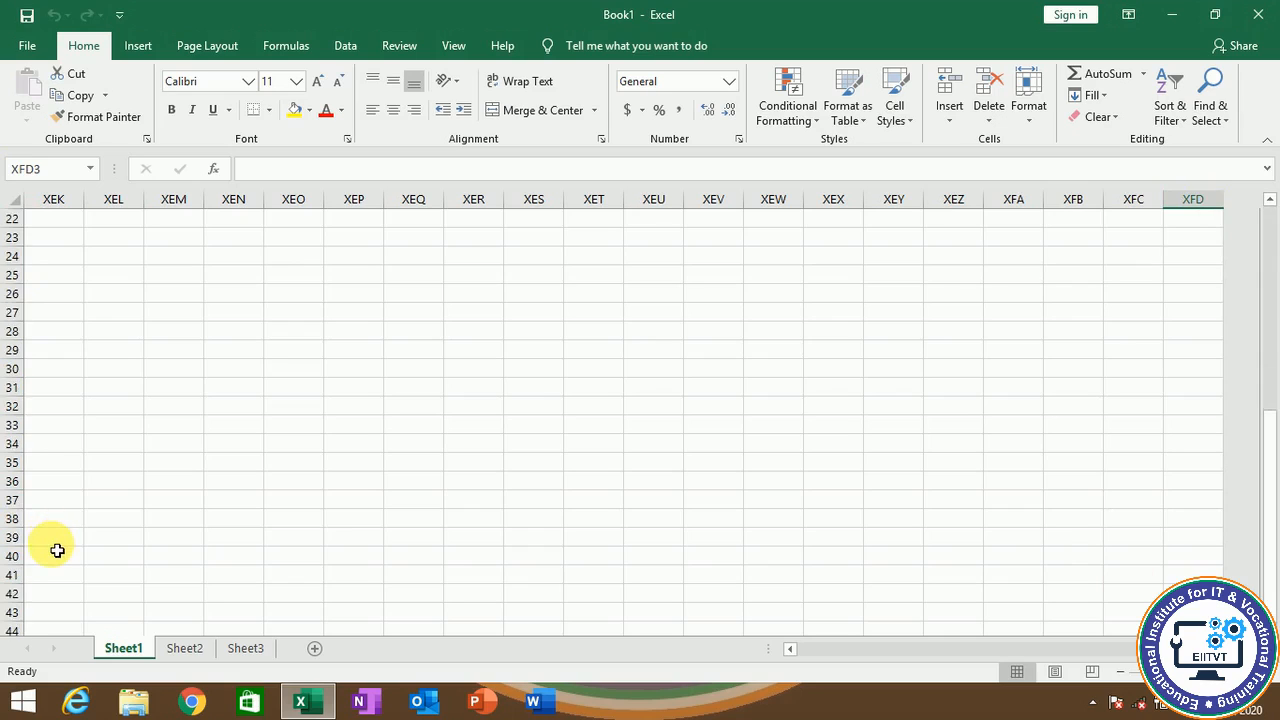
pyautogui.scroll(11, 112, 494)
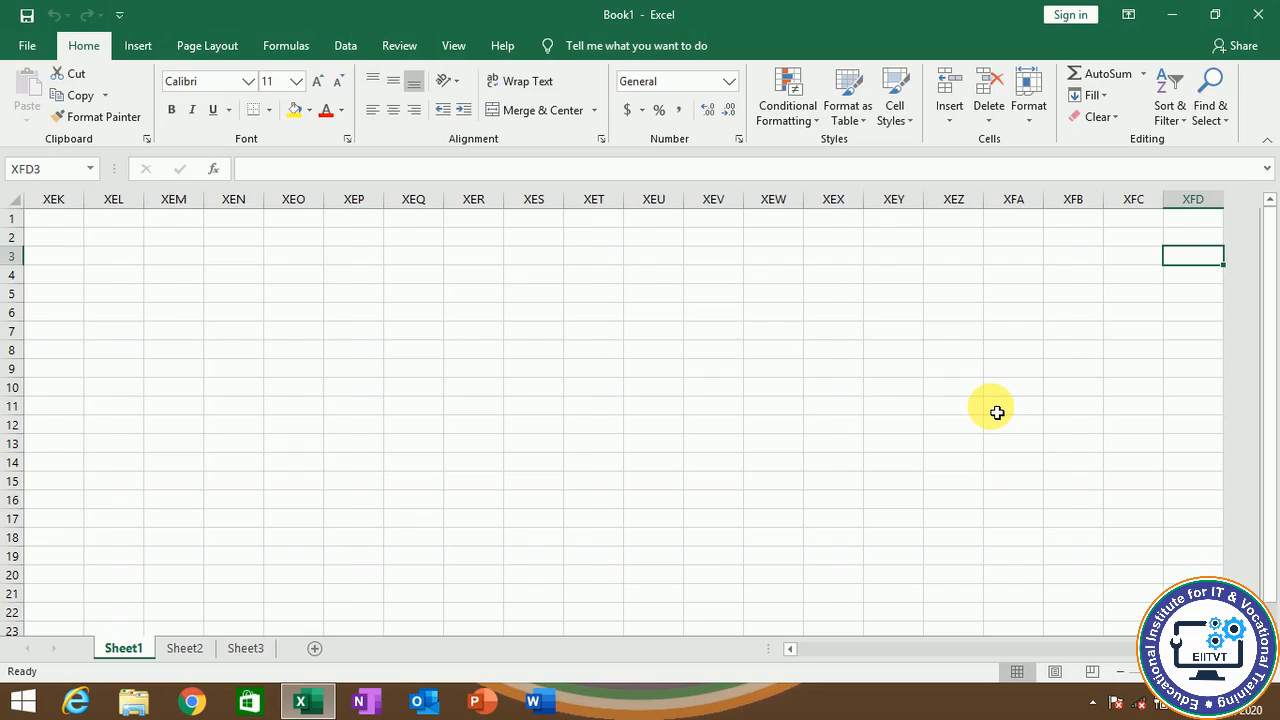
pyautogui.hotkey('ctrl', 'Down')
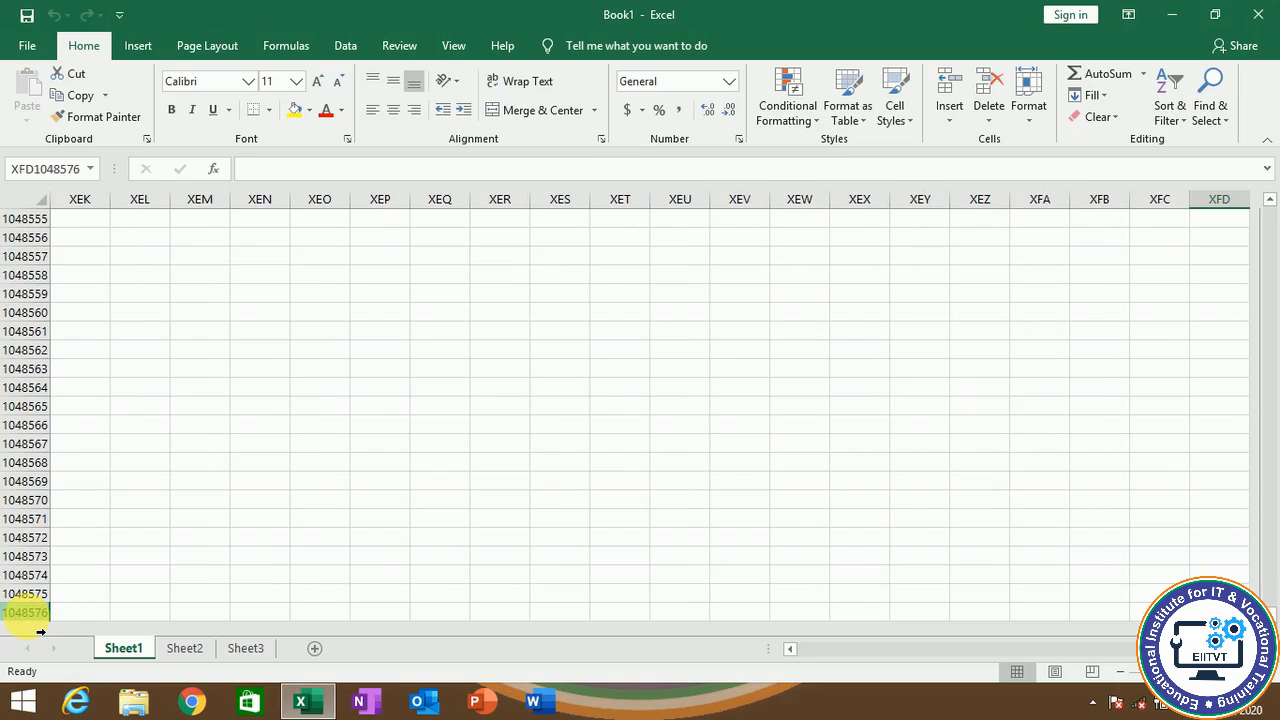
pyautogui.hotkey('ctrl', 'Up')
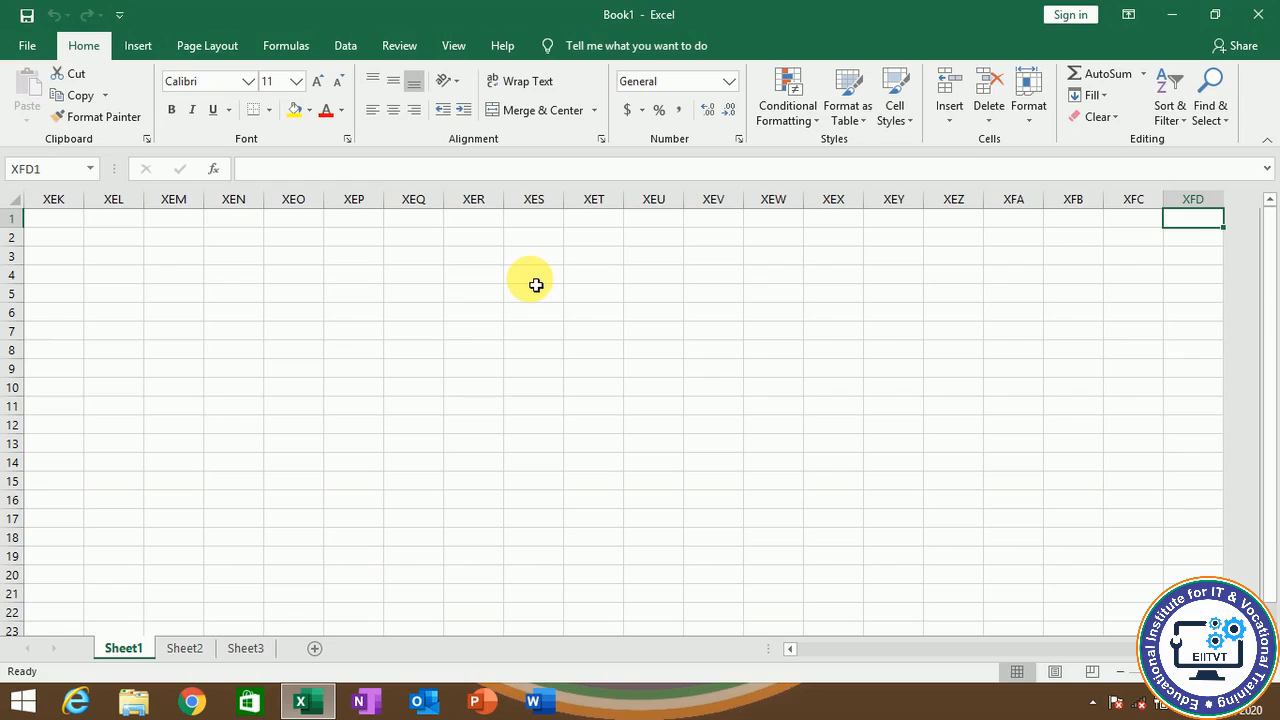
pyautogui.hotkey('ctrl', 'Left')
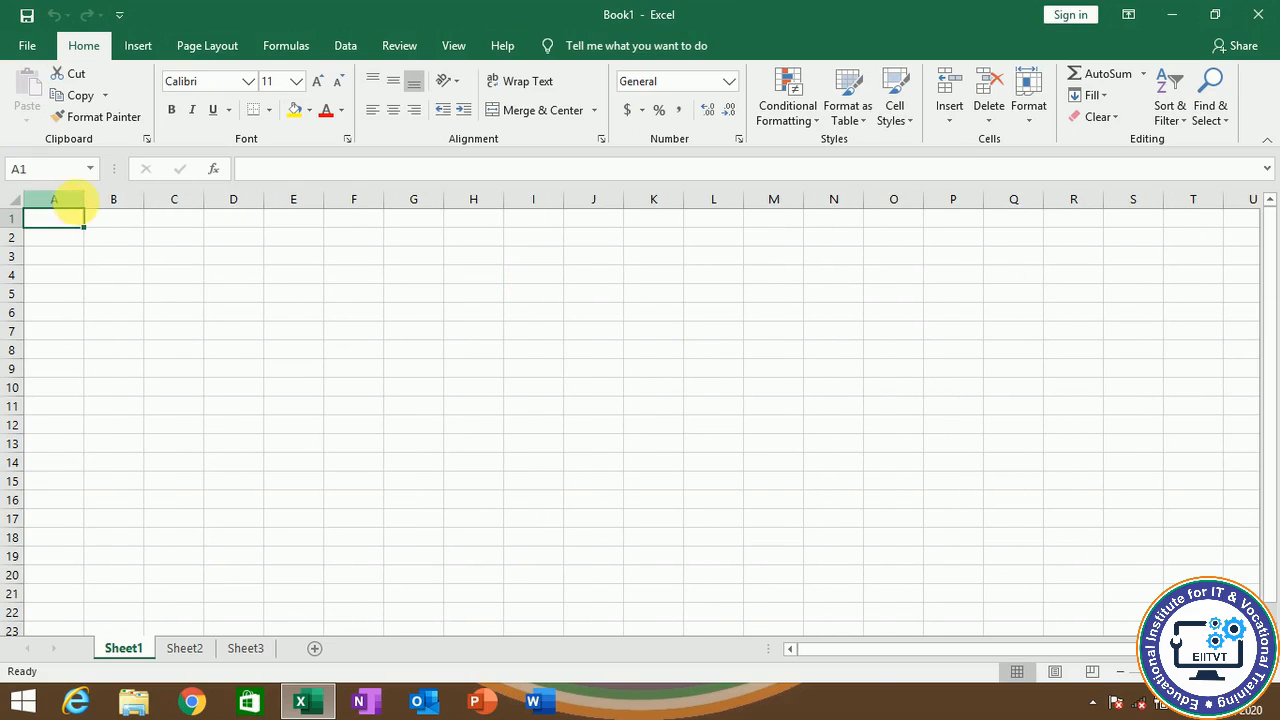
pyautogui.click(157, 323)
pyautogui.click(122, 248)
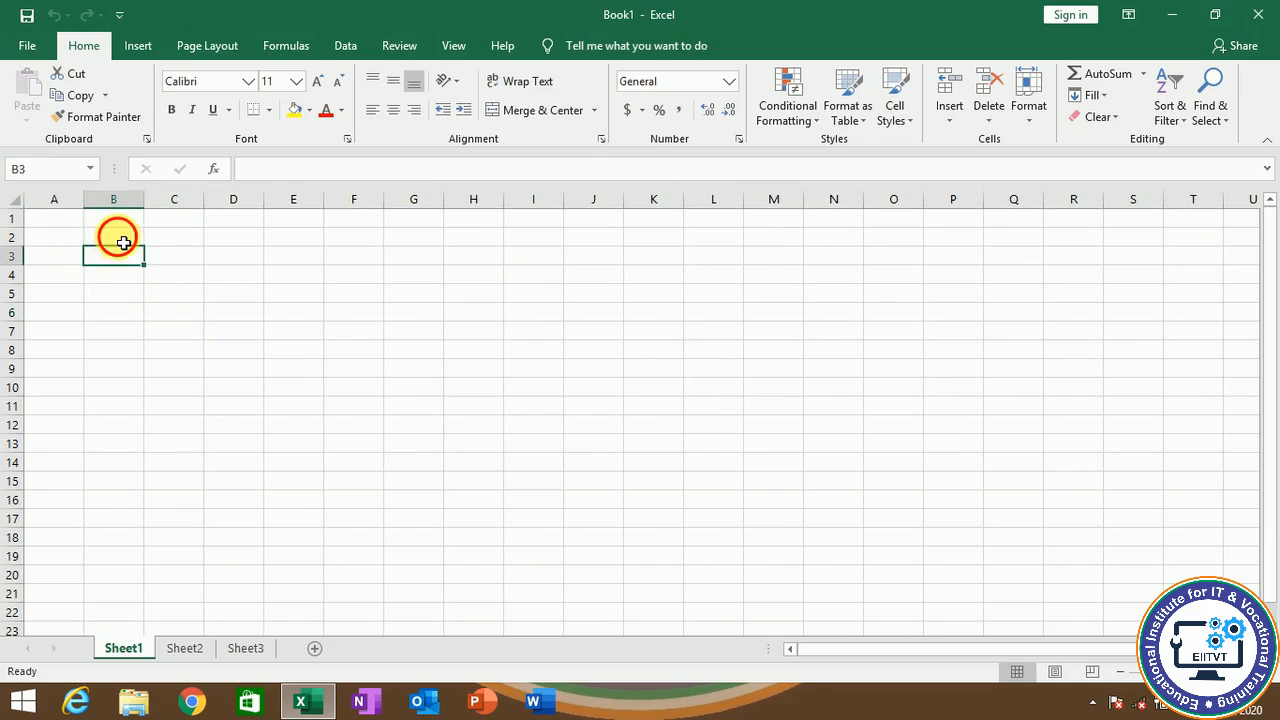
pyautogui.click(215, 272)
pyautogui.click(252, 259)
pyautogui.click(258, 290)
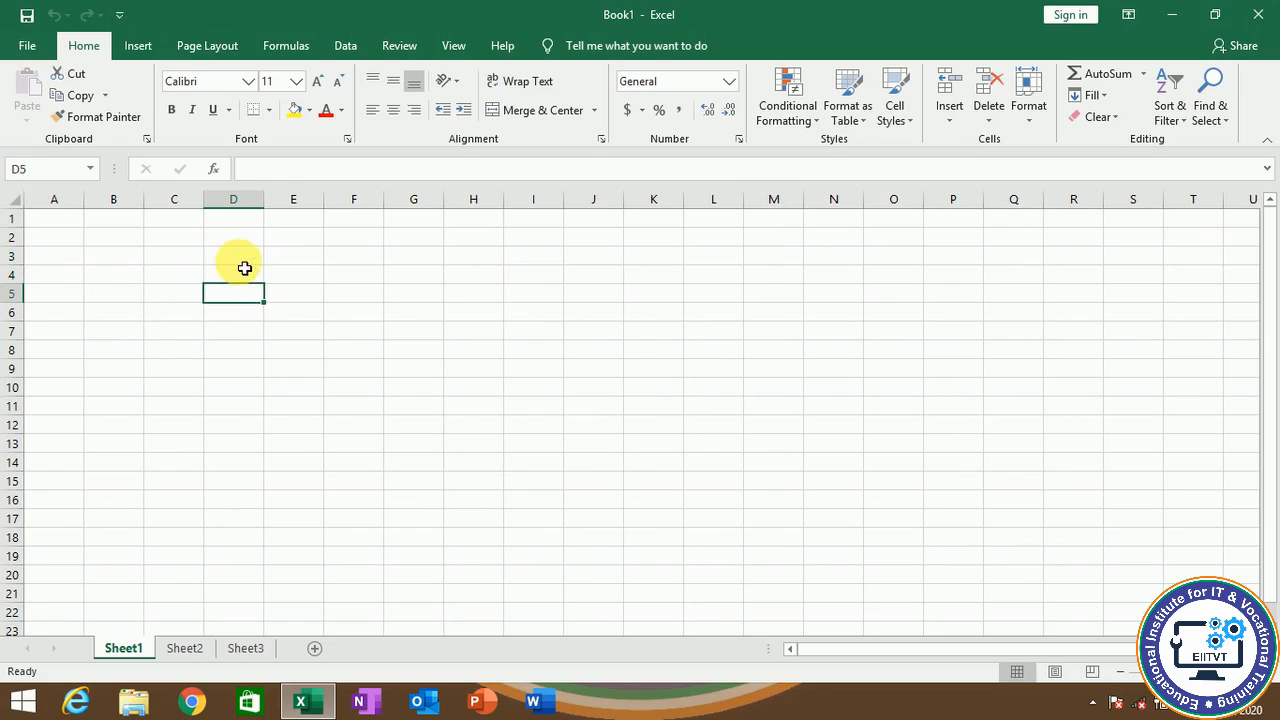
pyautogui.click(246, 260)
pyautogui.click(251, 276)
pyautogui.click(247, 262)
pyautogui.click(254, 276)
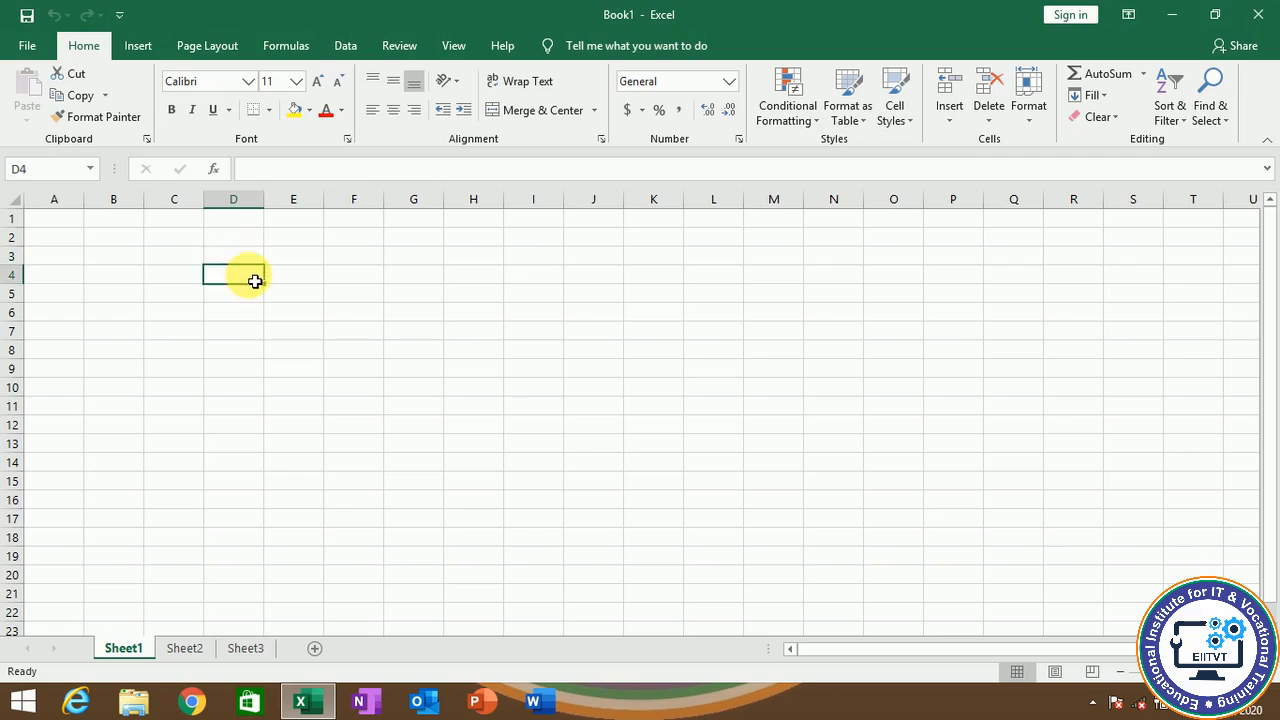
pyautogui.click(251, 256)
pyautogui.click(258, 277)
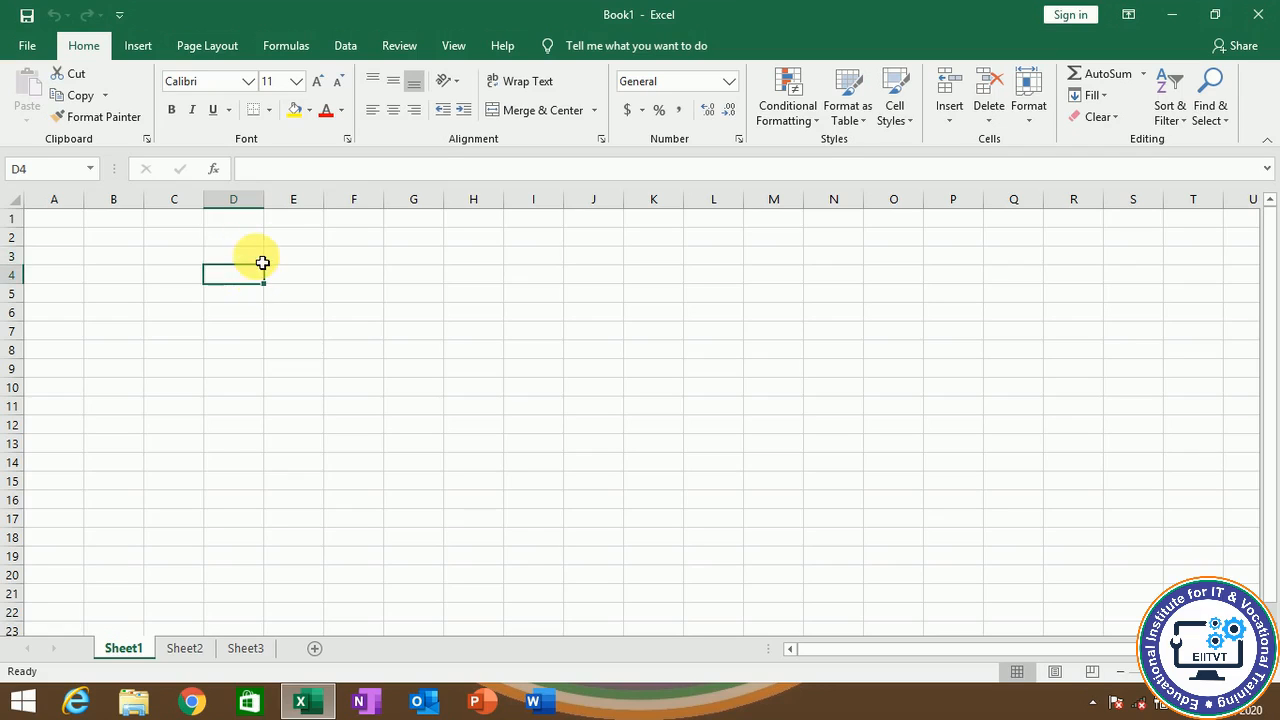
pyautogui.click(260, 259)
pyautogui.click(296, 272)
pyautogui.click(290, 257)
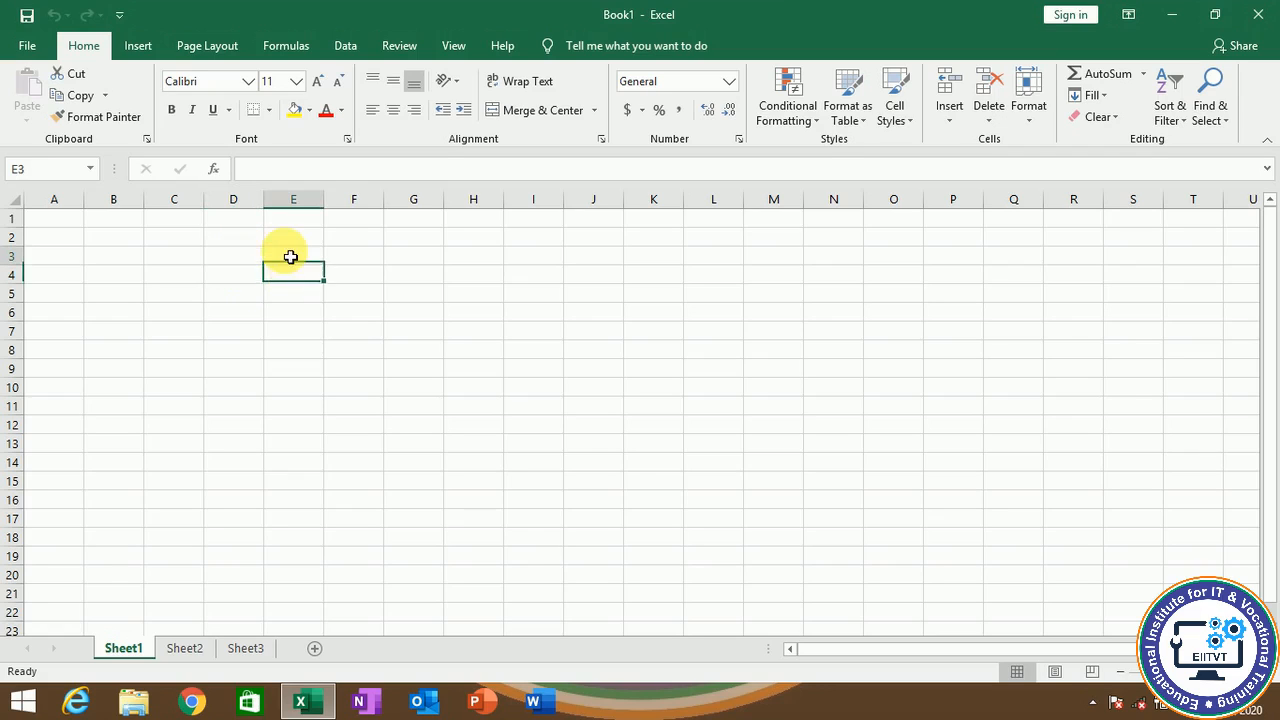
pyautogui.click(231, 274)
pyautogui.click(226, 240)
pyautogui.click(295, 256)
pyautogui.click(357, 317)
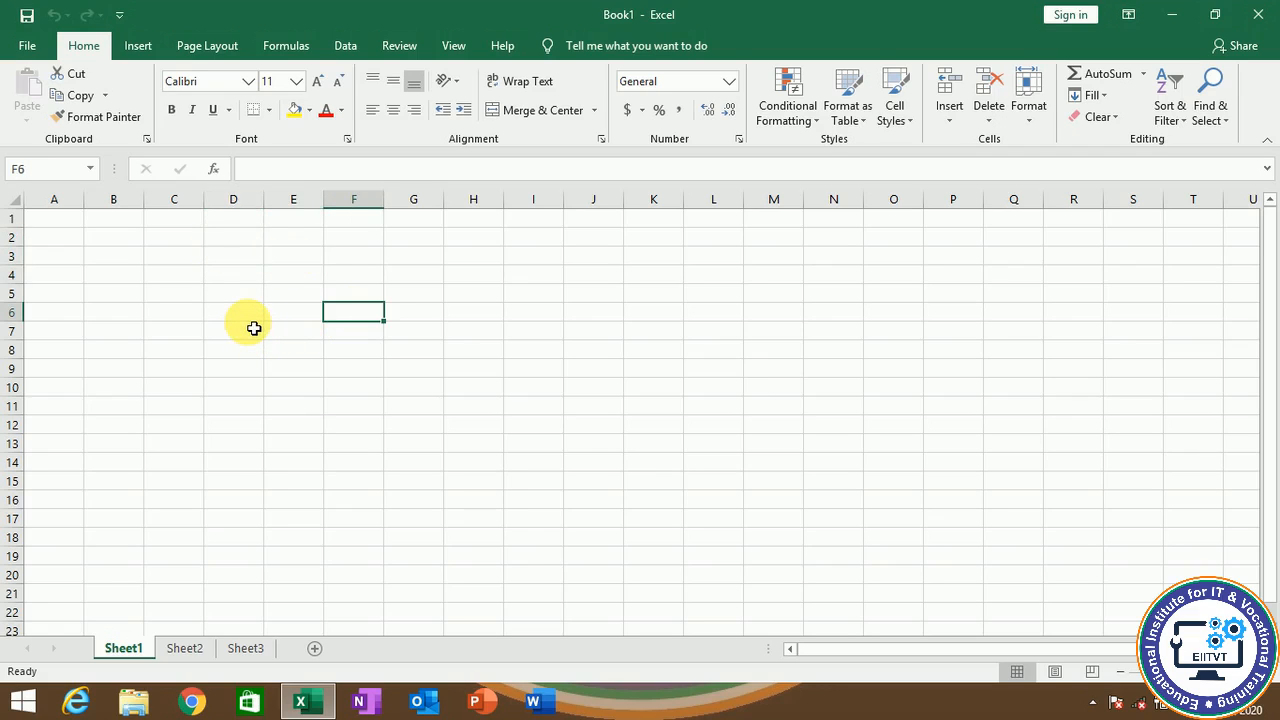
pyautogui.click(254, 328)
pyautogui.click(314, 316)
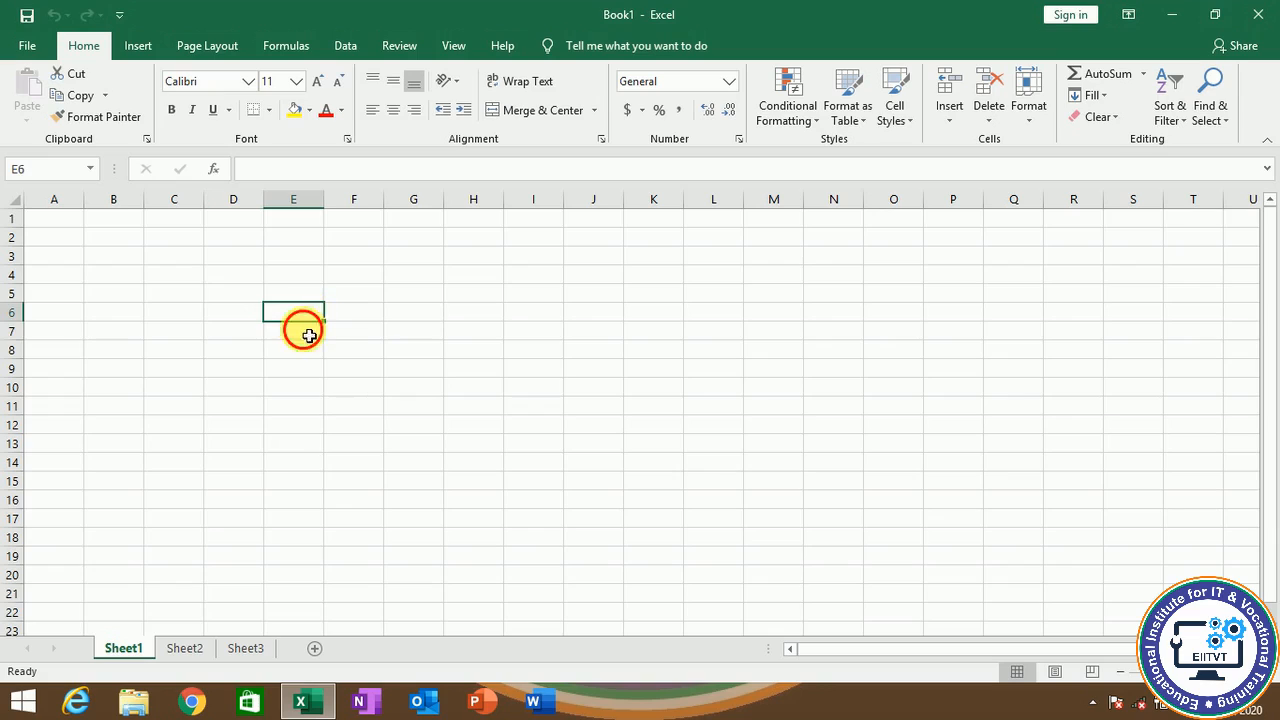
pyautogui.click(309, 335)
# Step: Enter 2 in cell E6 and 3 in cell E7
pyautogui.click(307, 312)
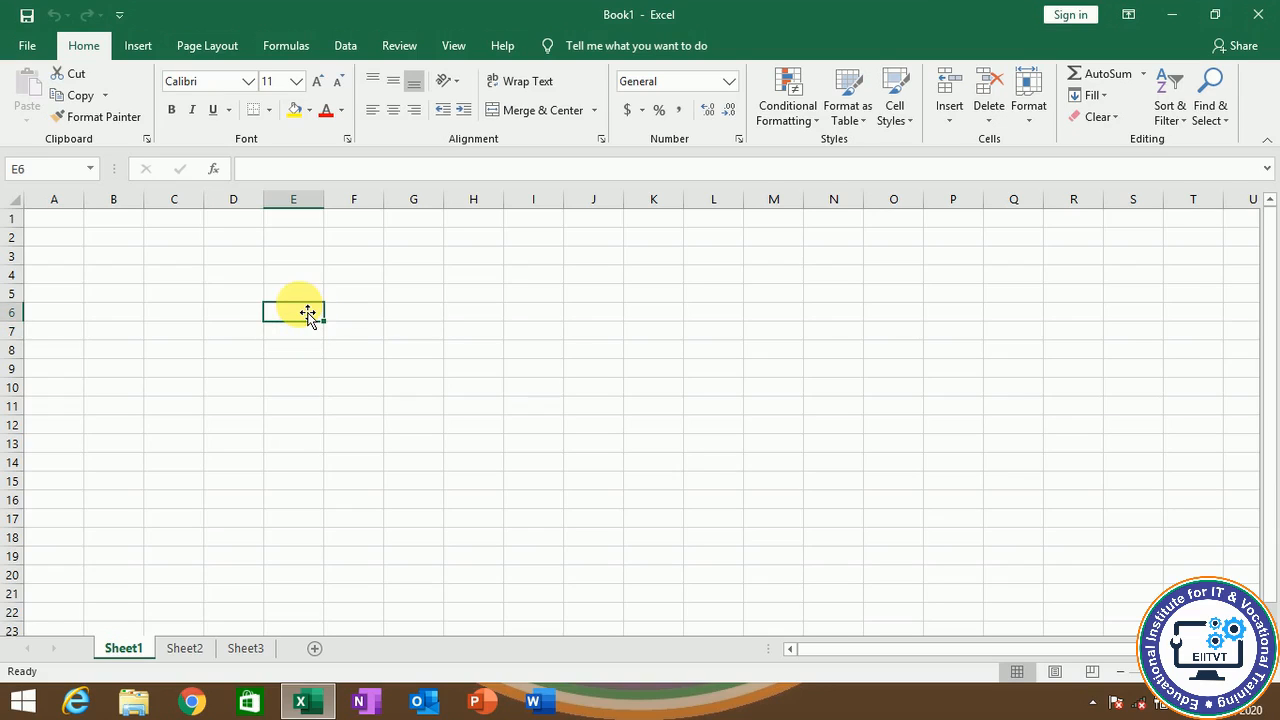
pyautogui.write('2')
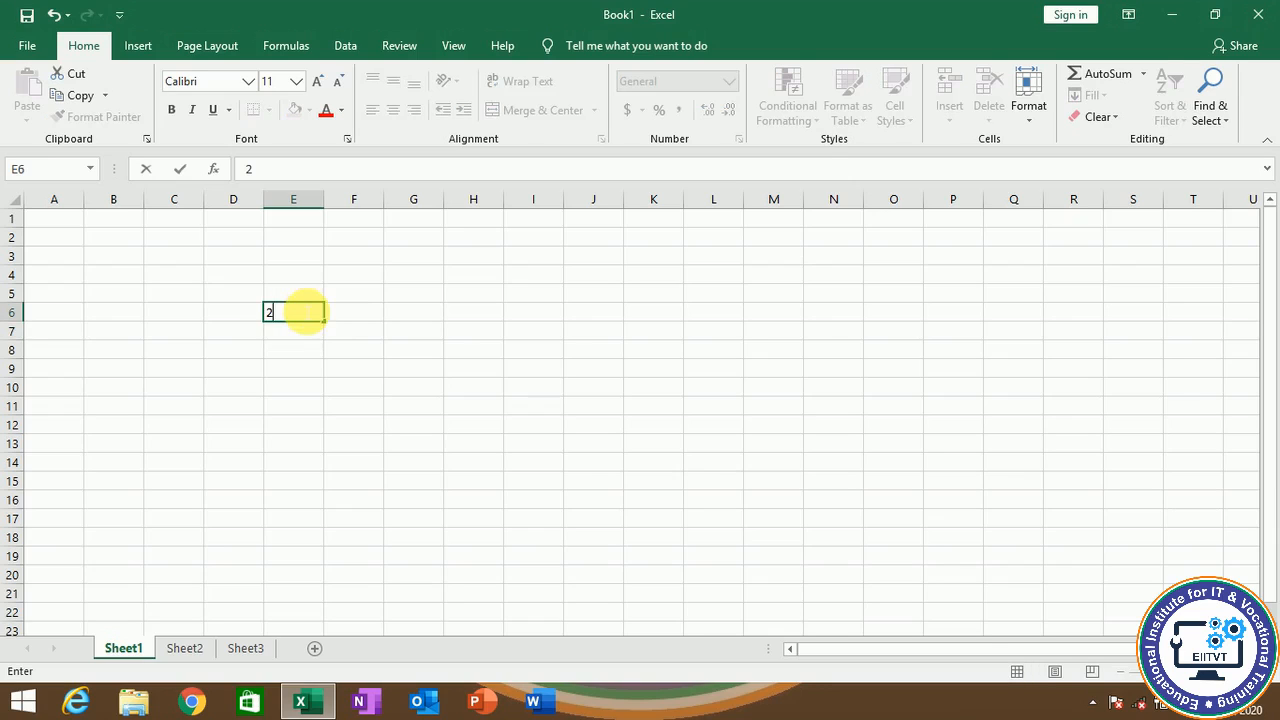
pyautogui.click(309, 338)
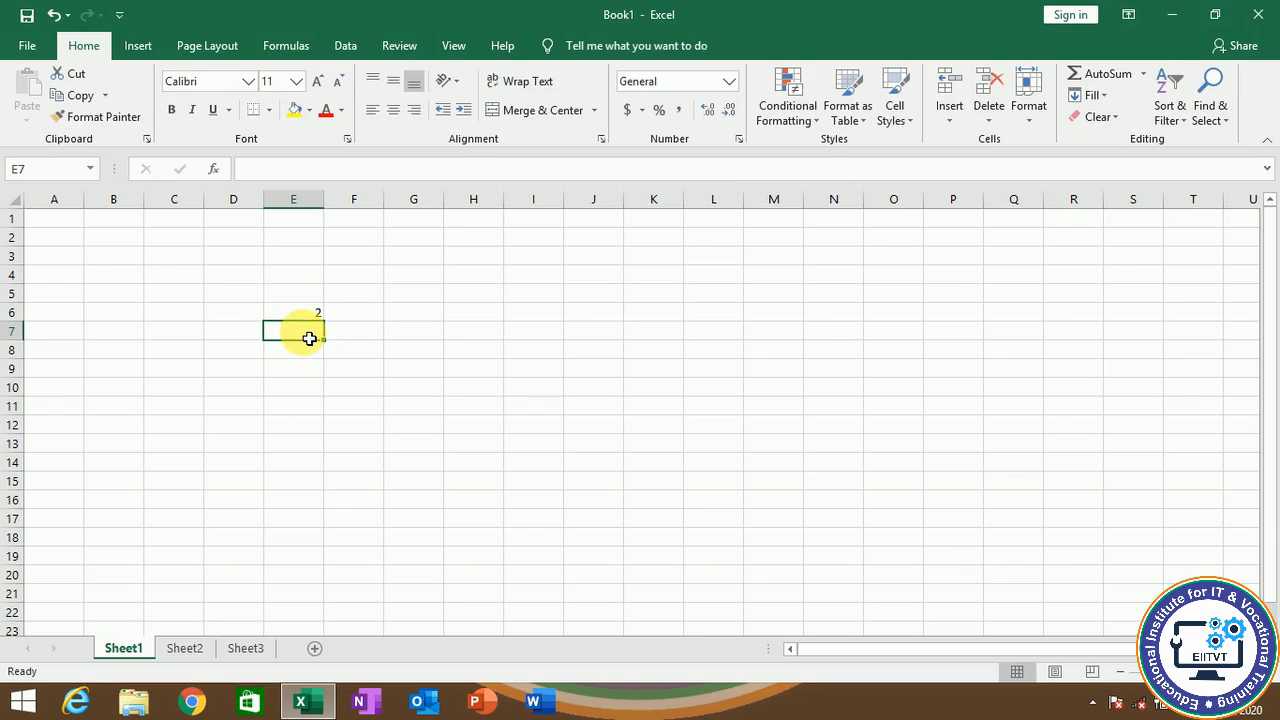
pyautogui.write('3')
pyautogui.click(321, 354)
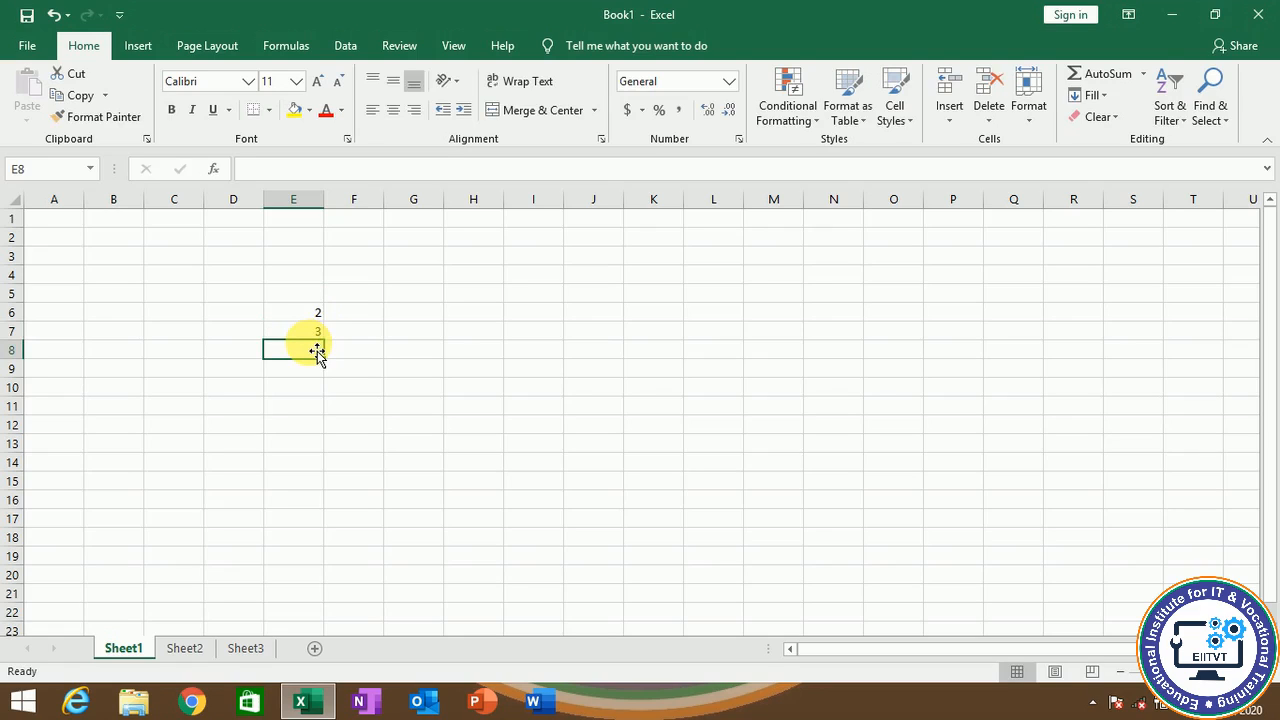
# Step: Add the two numbers in cell E8 with the formula =E6+E7
pyautogui.write('=')
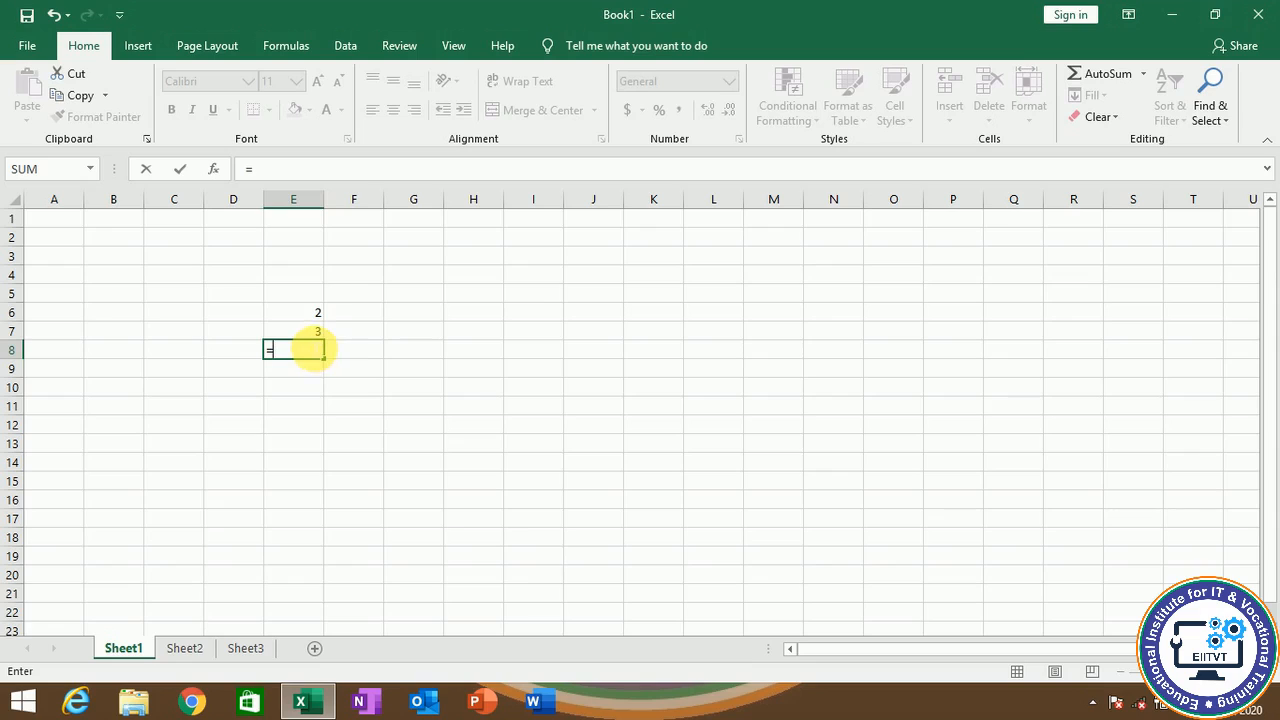
pyautogui.click(310, 318)
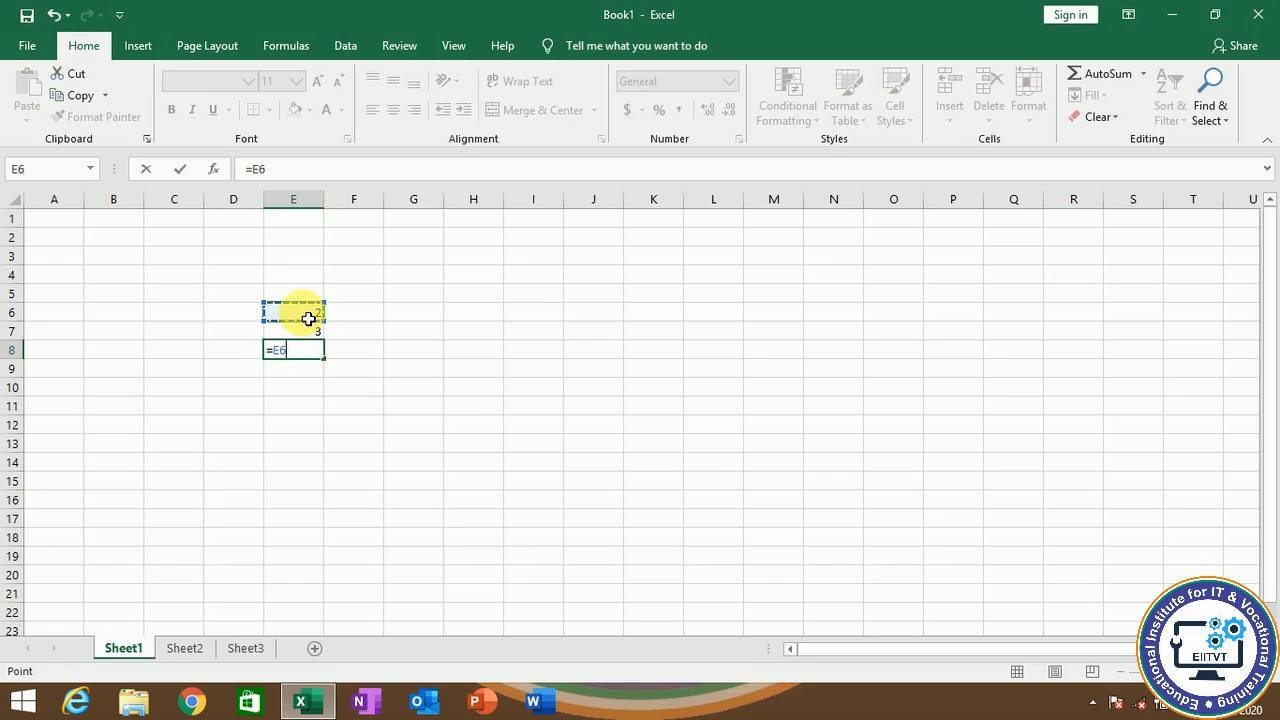
pyautogui.write('+')
pyautogui.click(311, 333)
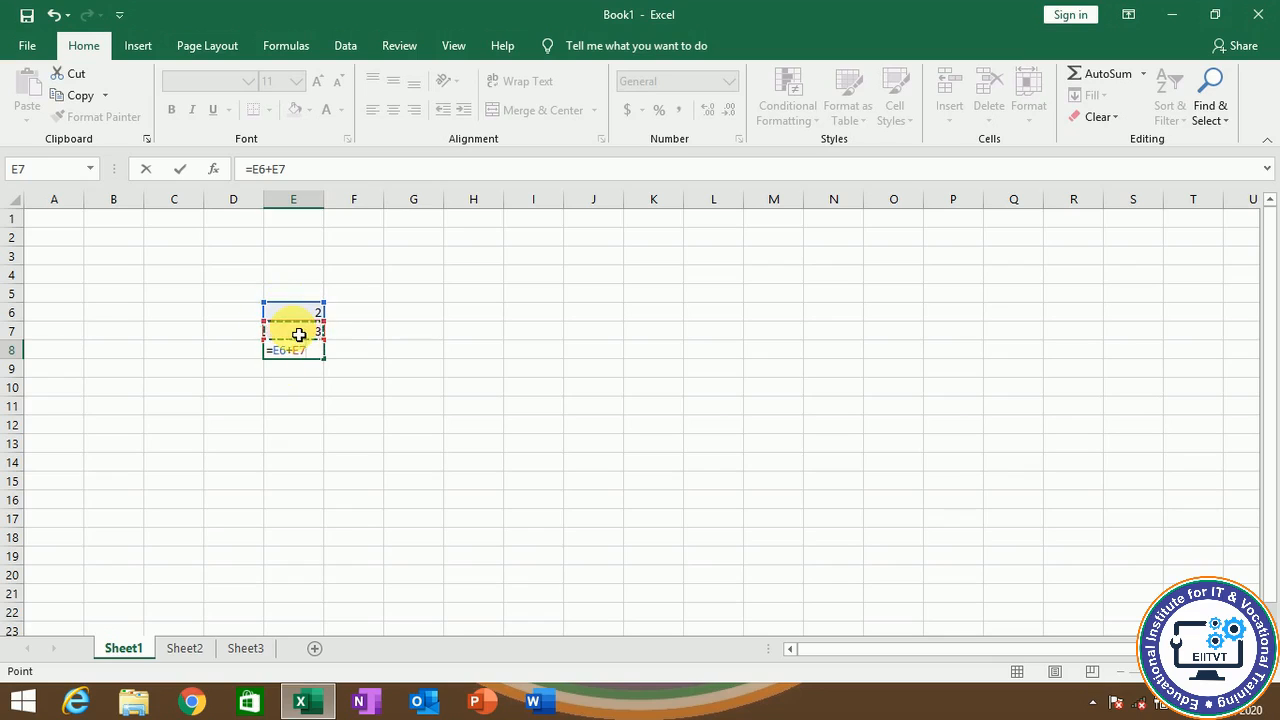
pyautogui.press('Return')
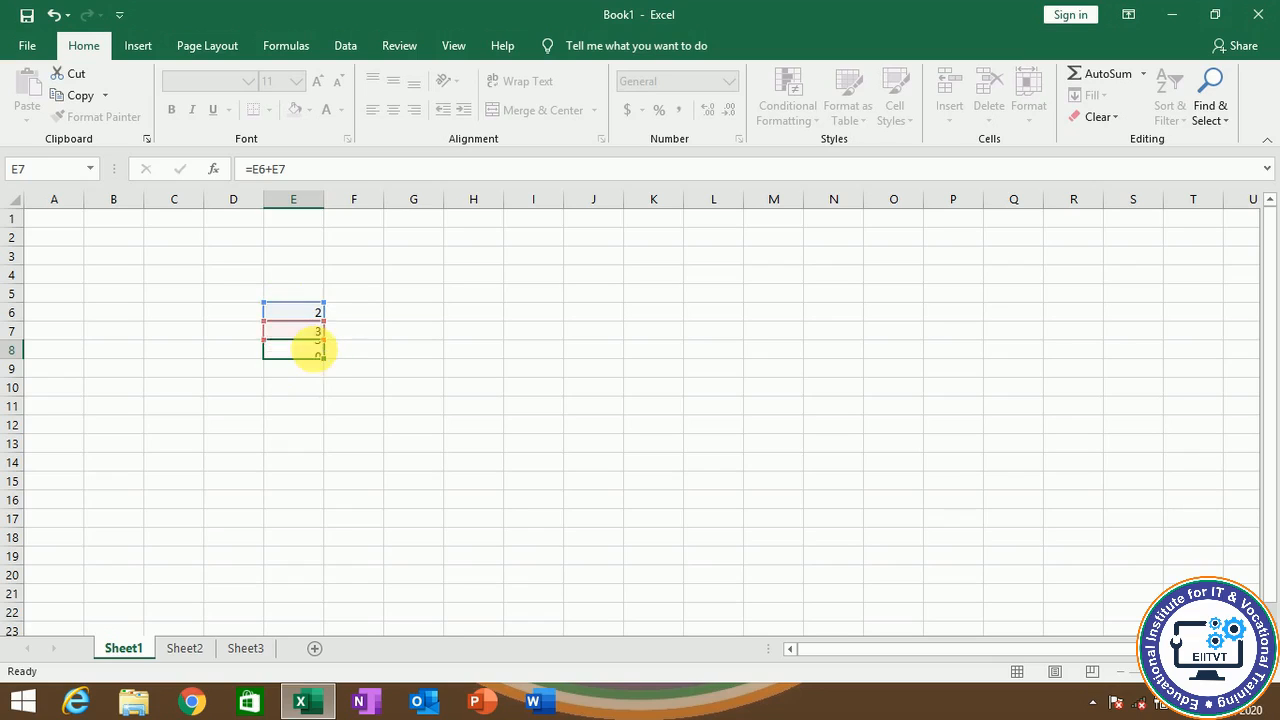
# Step: Change cell E7 to 23 and cell E6 to 12, and select the sum cell E8 to check its formula
pyautogui.click(302, 334)
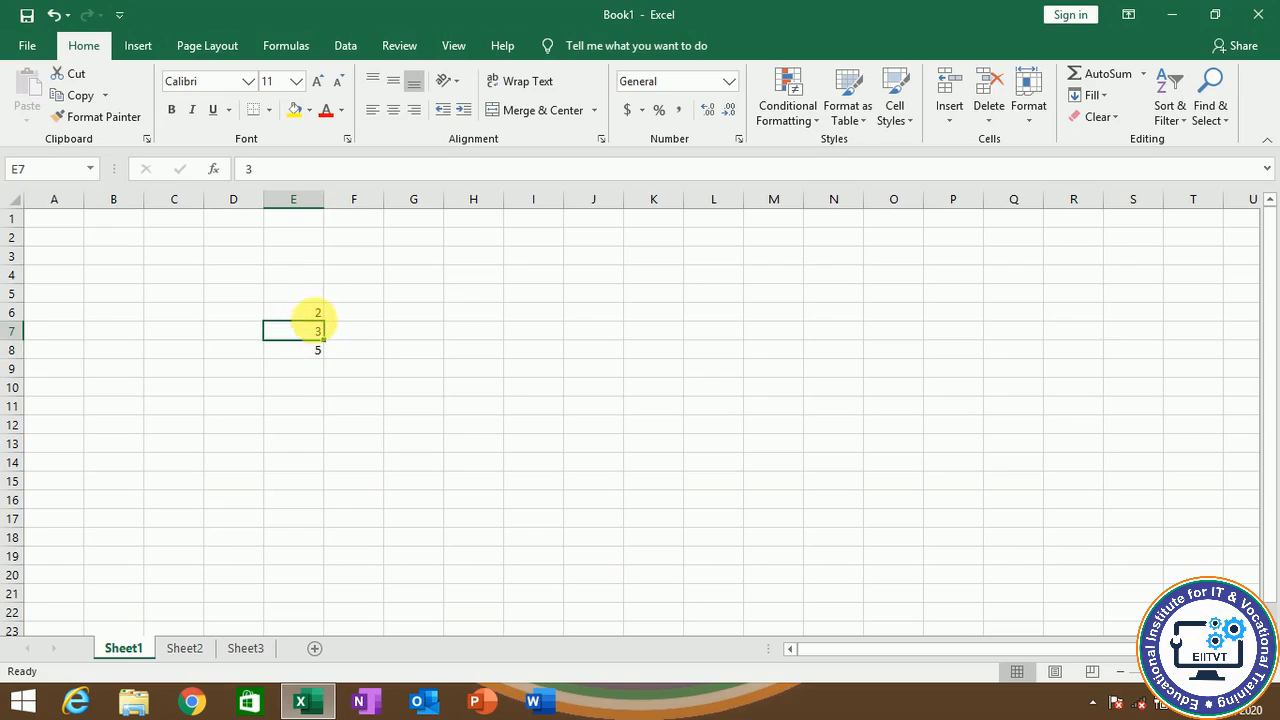
pyautogui.write('23')
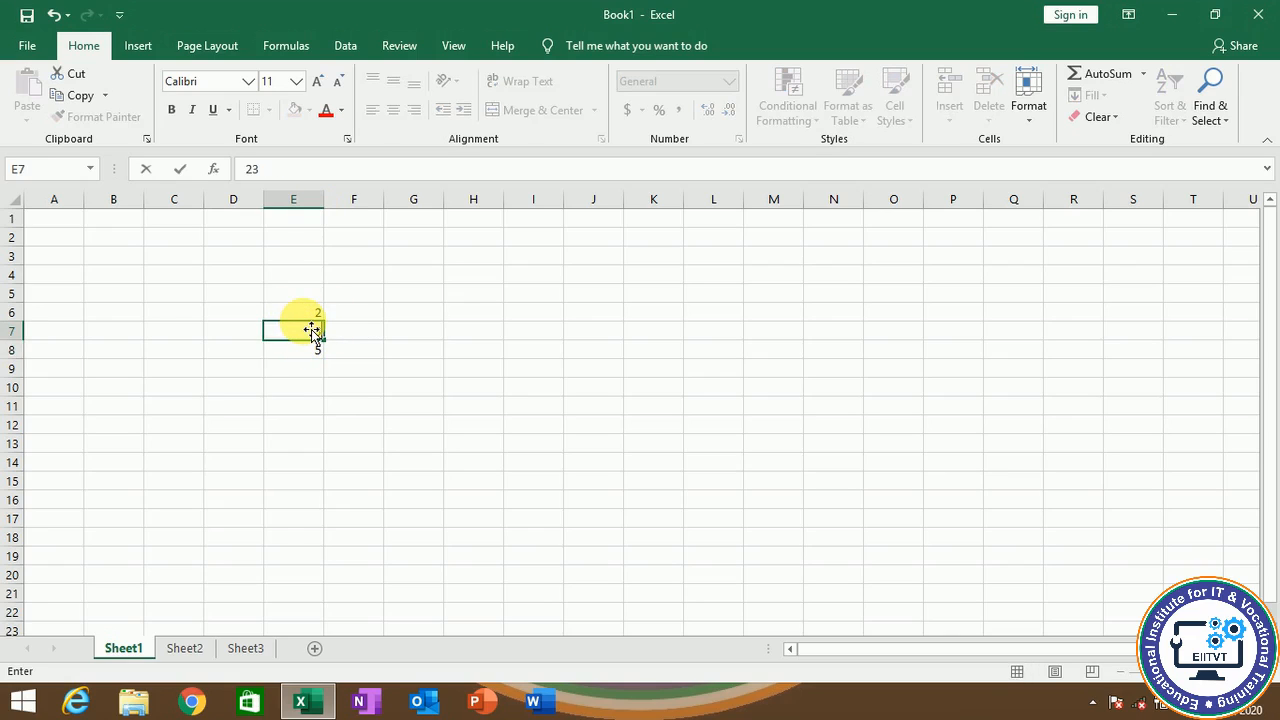
pyautogui.press('Return')
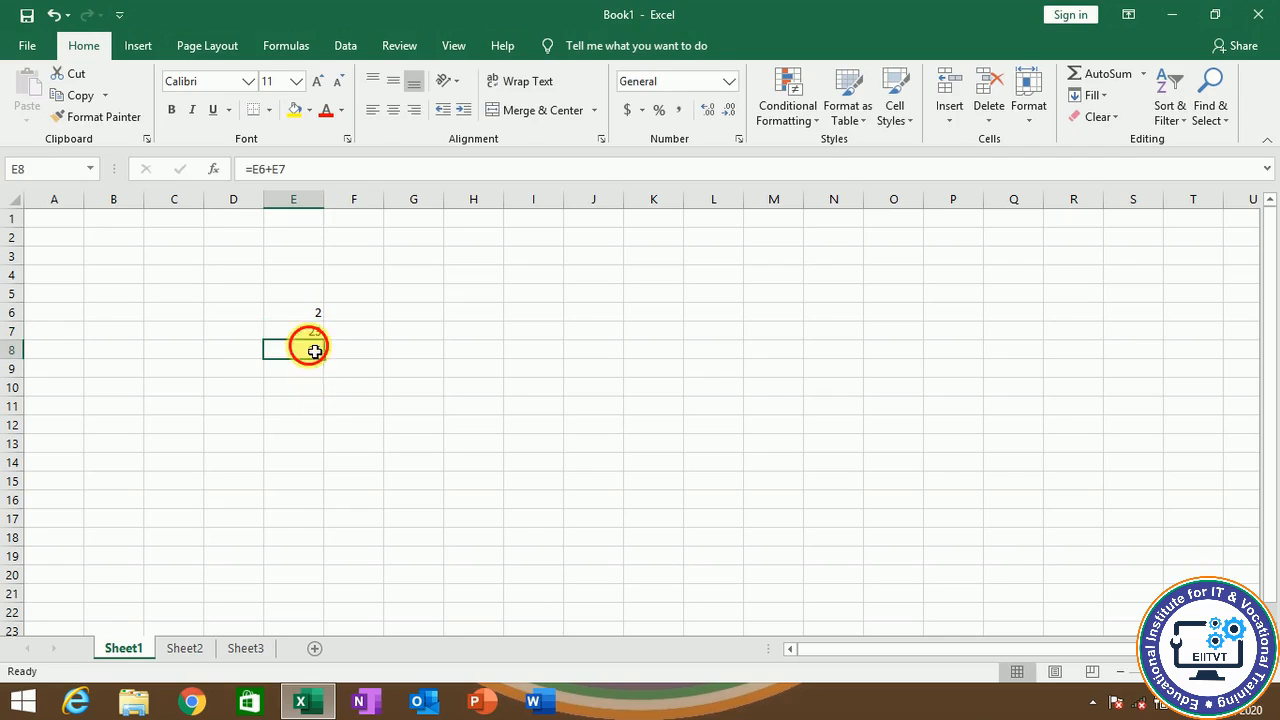
pyautogui.click(316, 384)
pyautogui.click(317, 318)
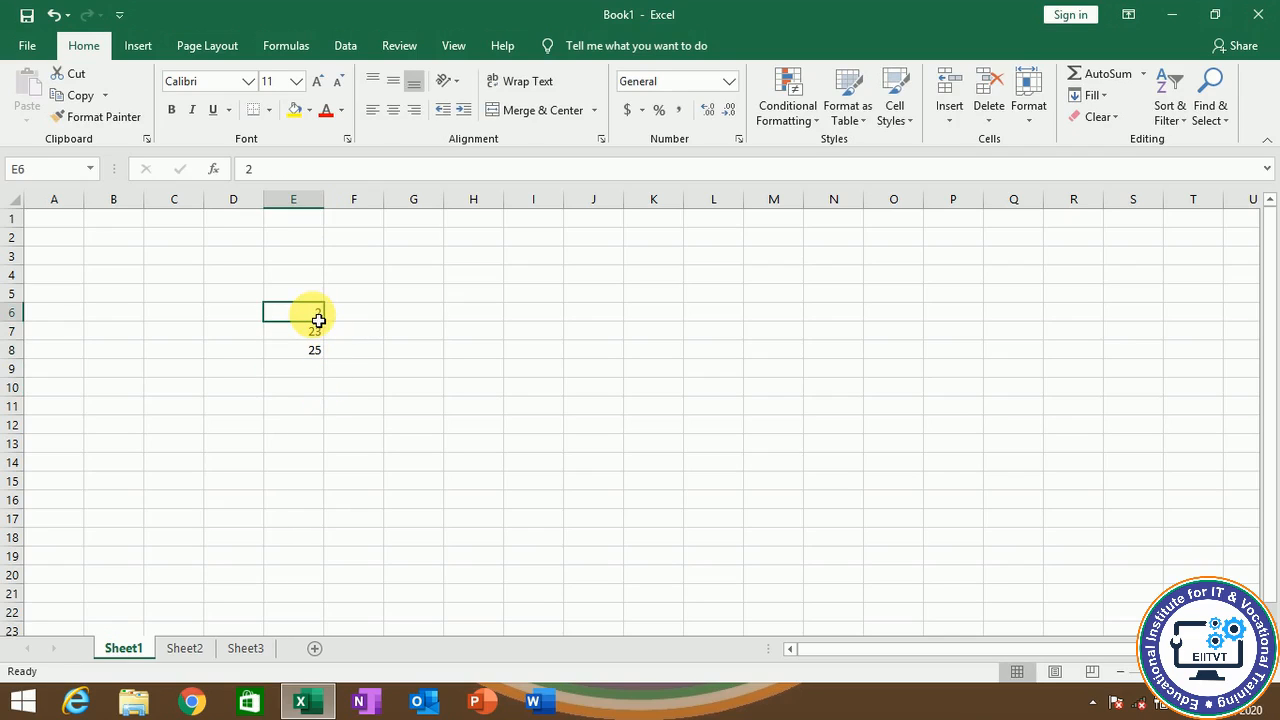
pyautogui.write('12')
pyautogui.press('Return')
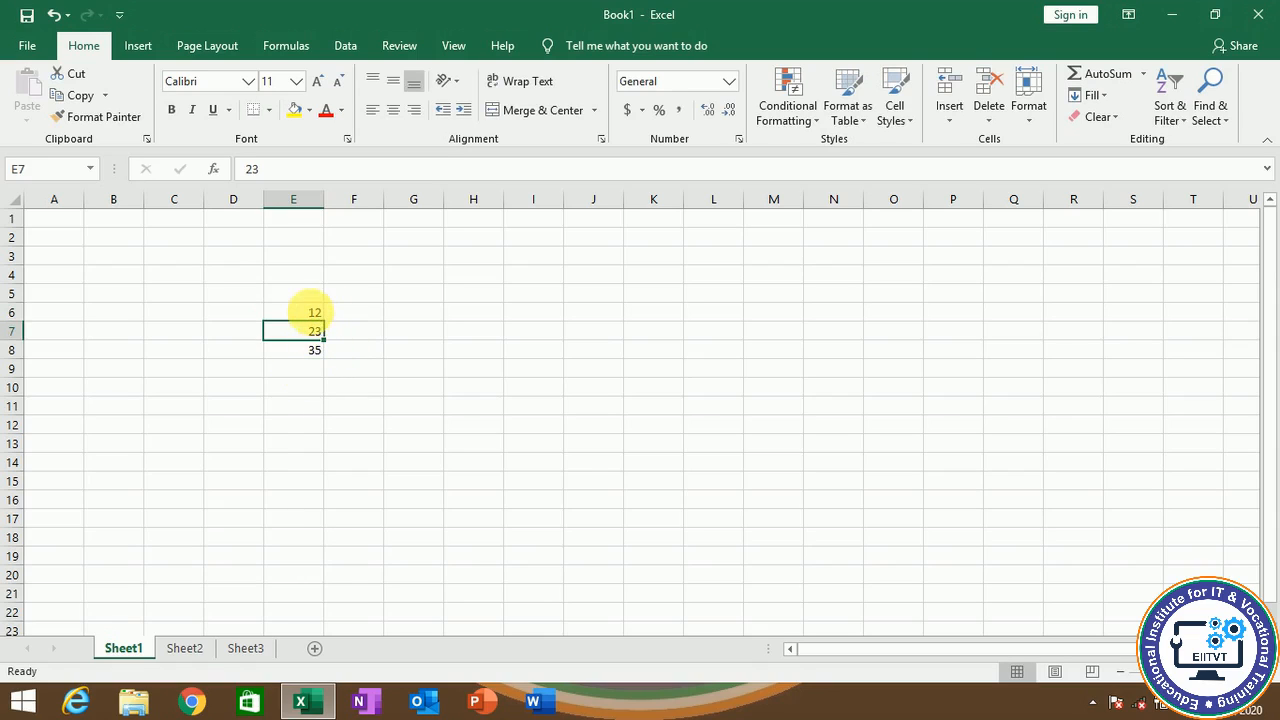
pyautogui.click(313, 352)
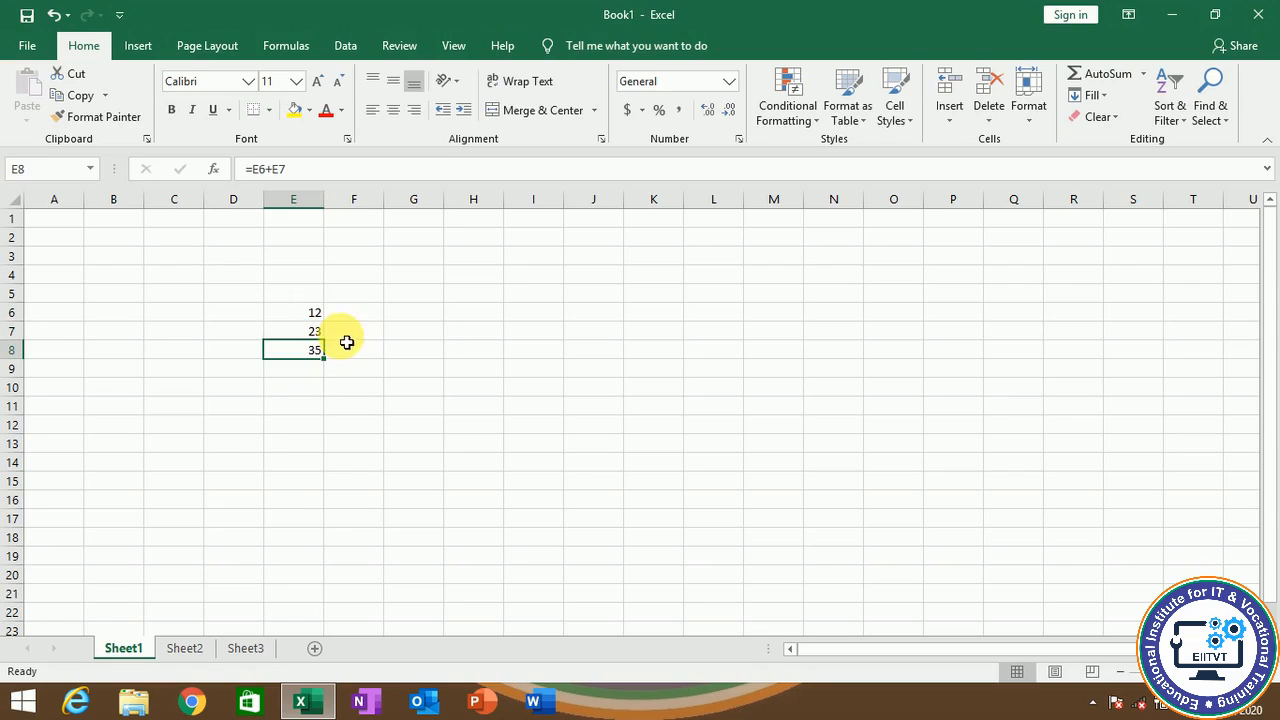
# Step: Enter 12 in cell F6 and 4 in cell F7
pyautogui.click(357, 296)
pyautogui.click(368, 315)
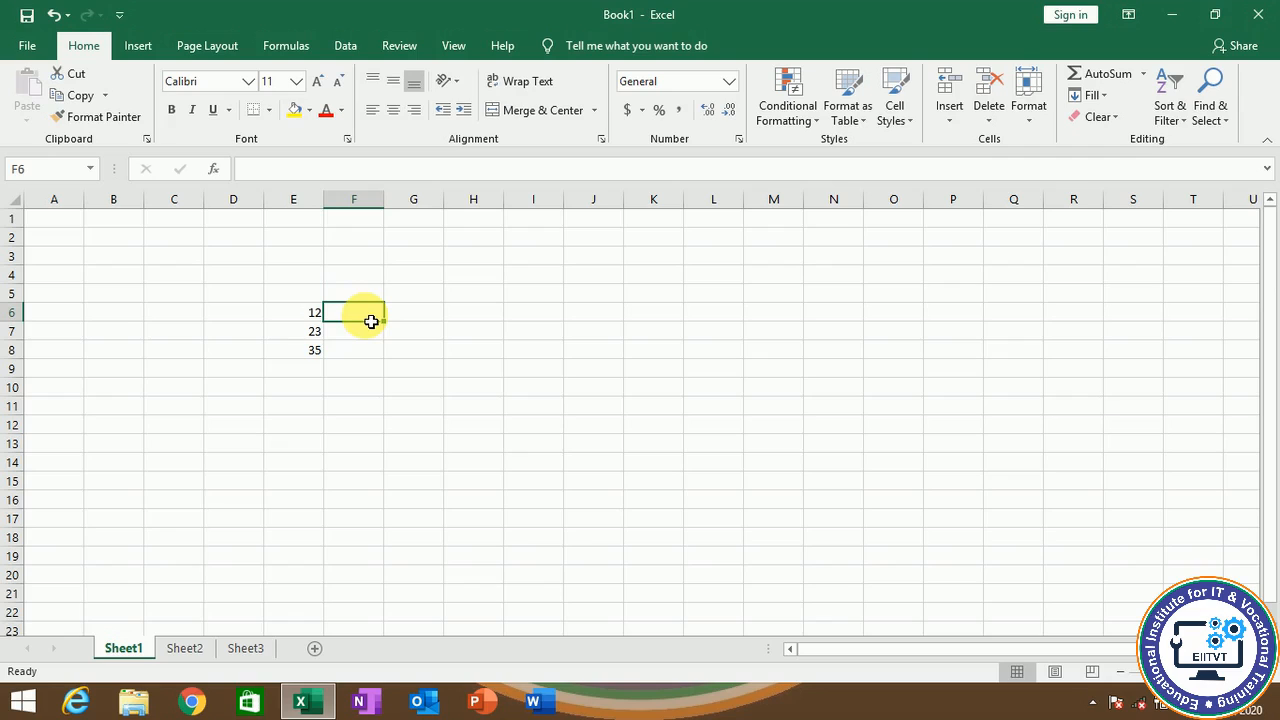
pyautogui.write('12')
pyautogui.click(366, 331)
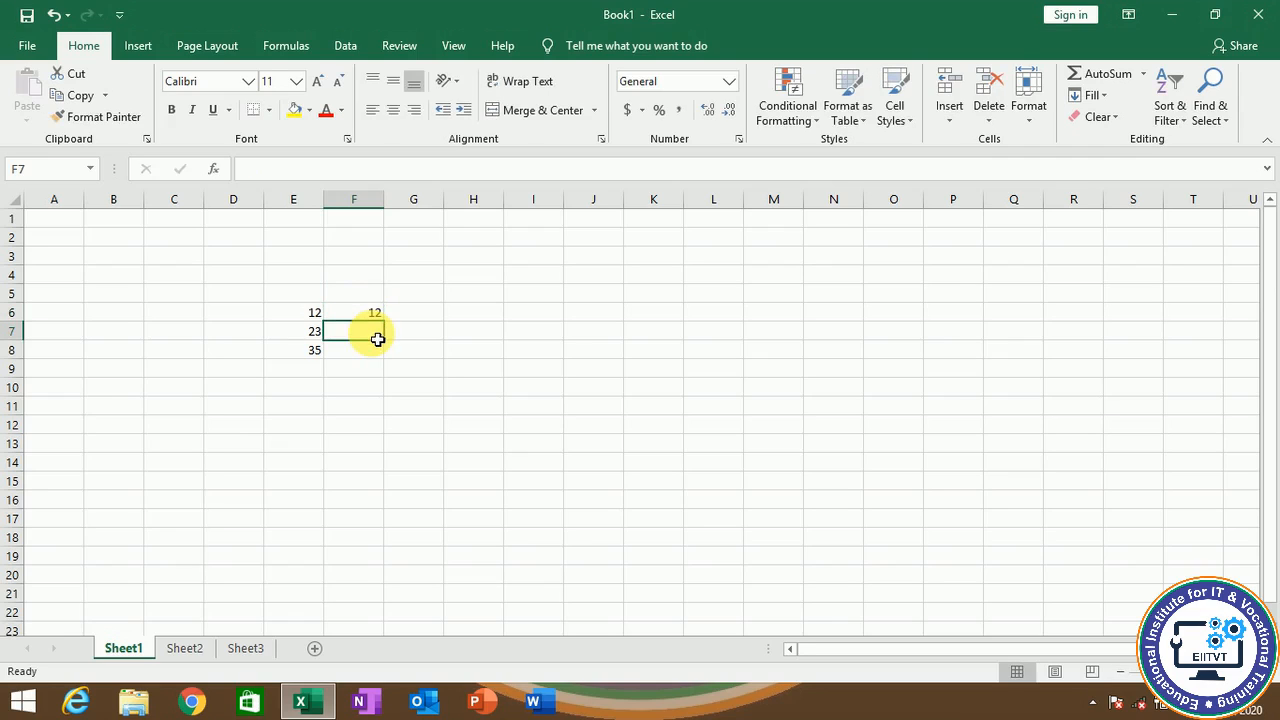
pyautogui.write('4')
pyautogui.click(366, 354)
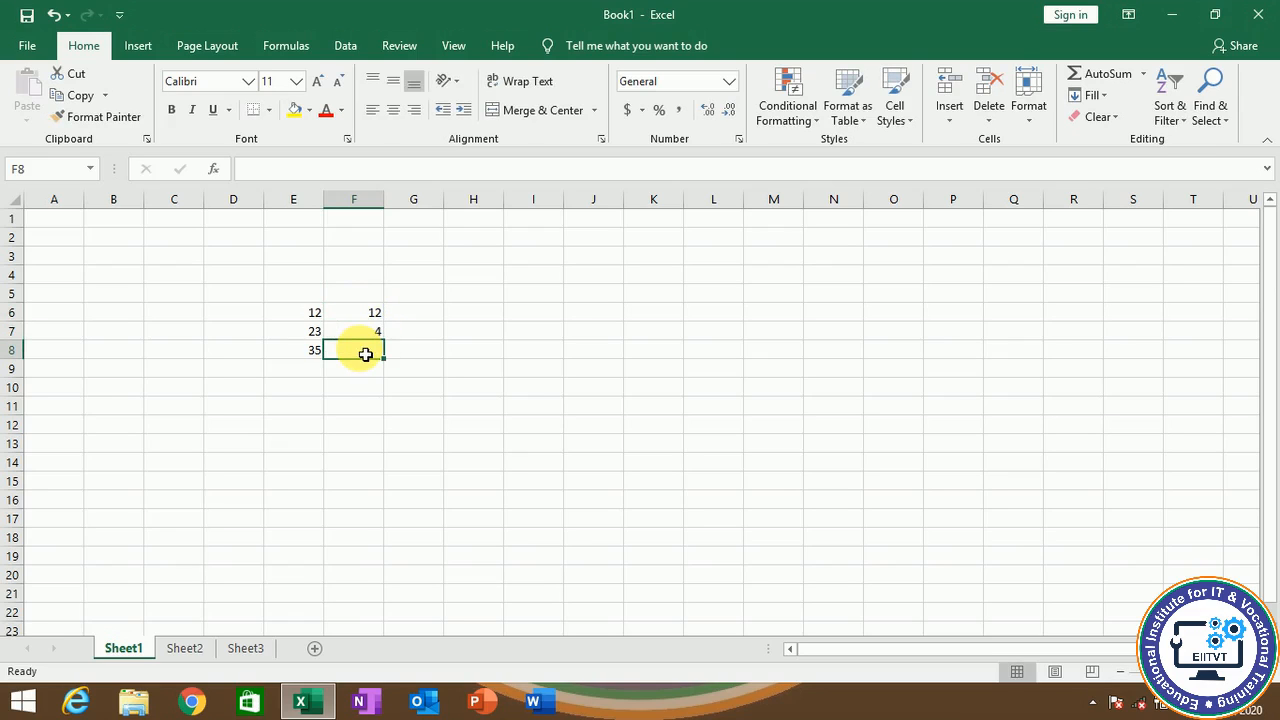
# Step: Divide the two column F numbers in cell F8 with the formula =F6/F7, and reselect that cell
pyautogui.write('=')
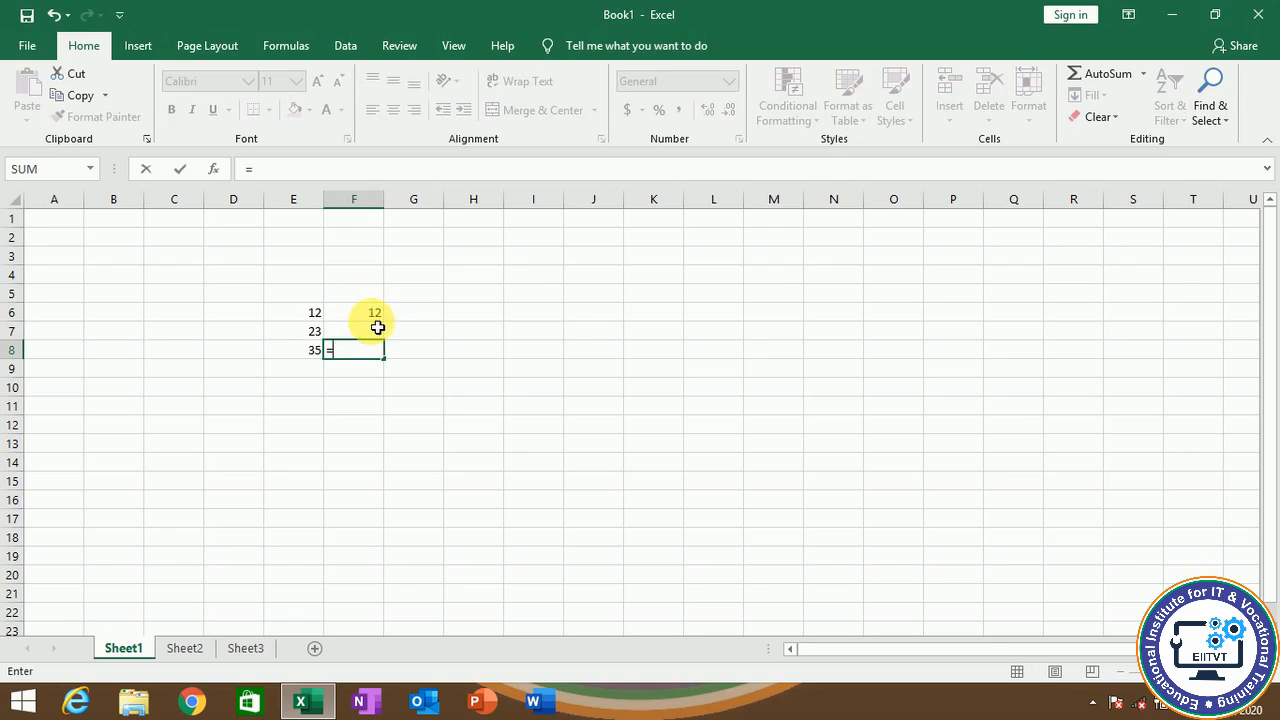
pyautogui.click(374, 318)
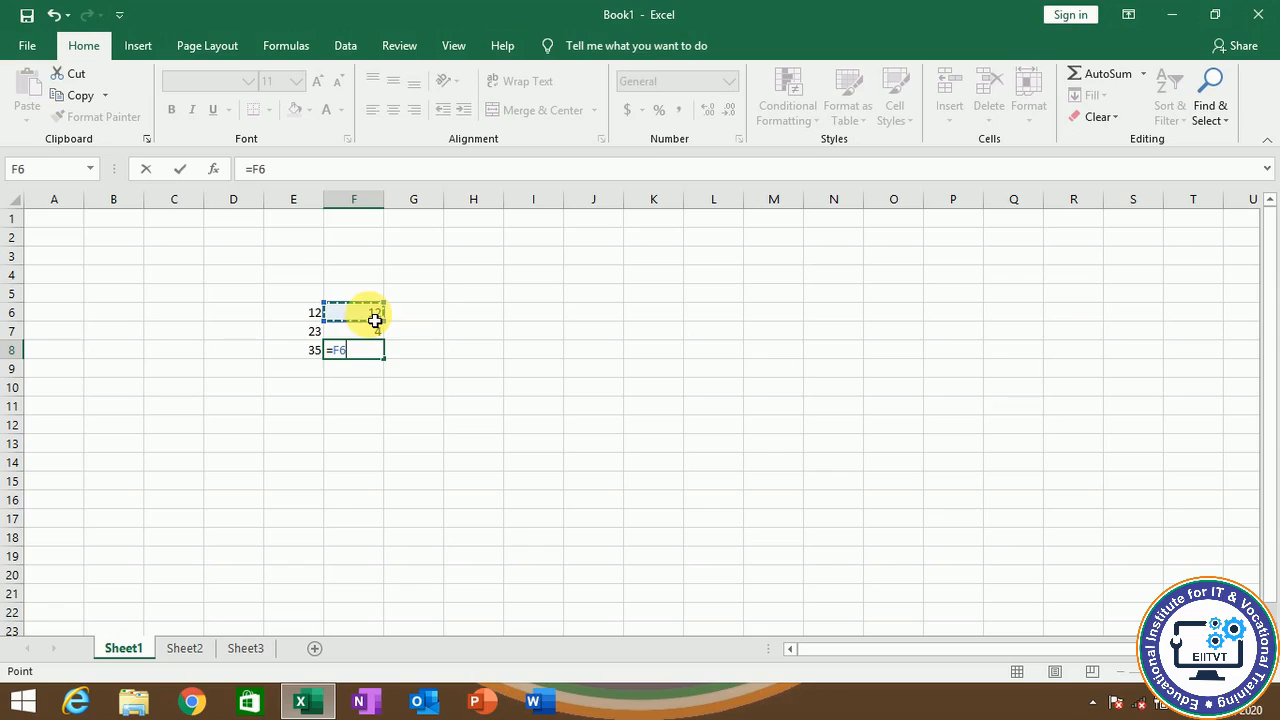
pyautogui.write('/')
pyautogui.click(372, 339)
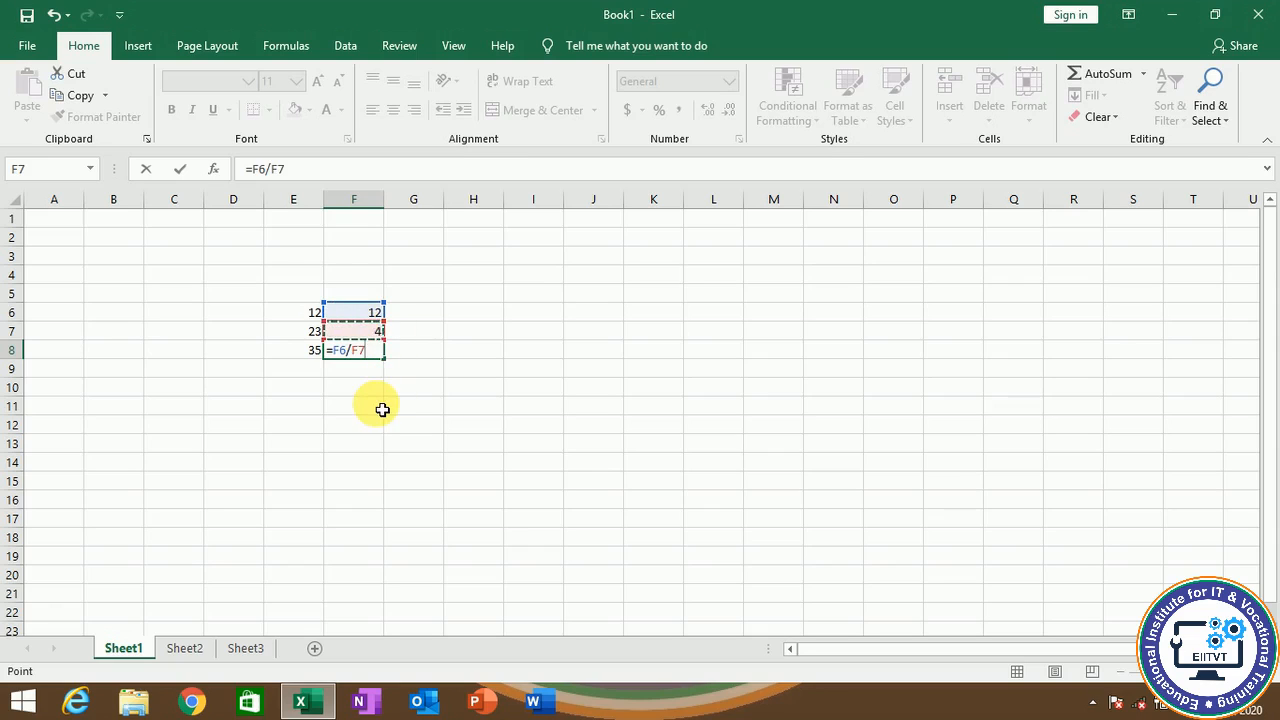
pyautogui.press('Return')
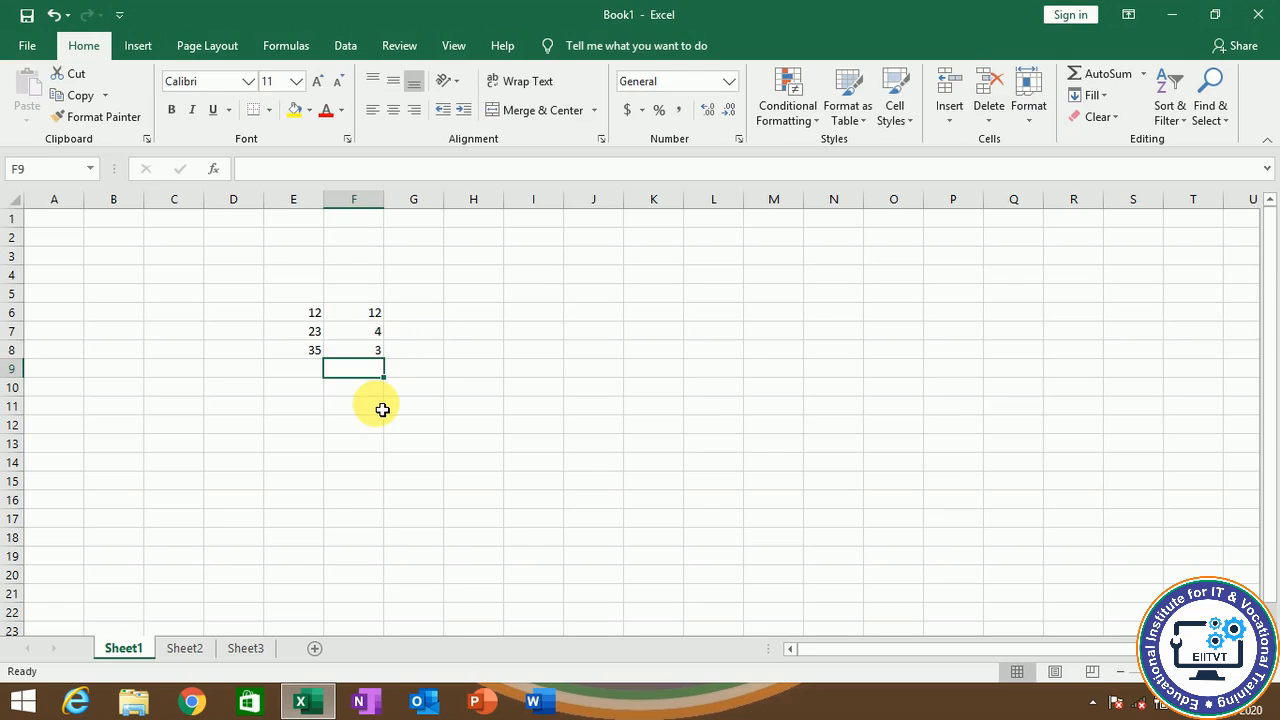
pyautogui.click(371, 352)
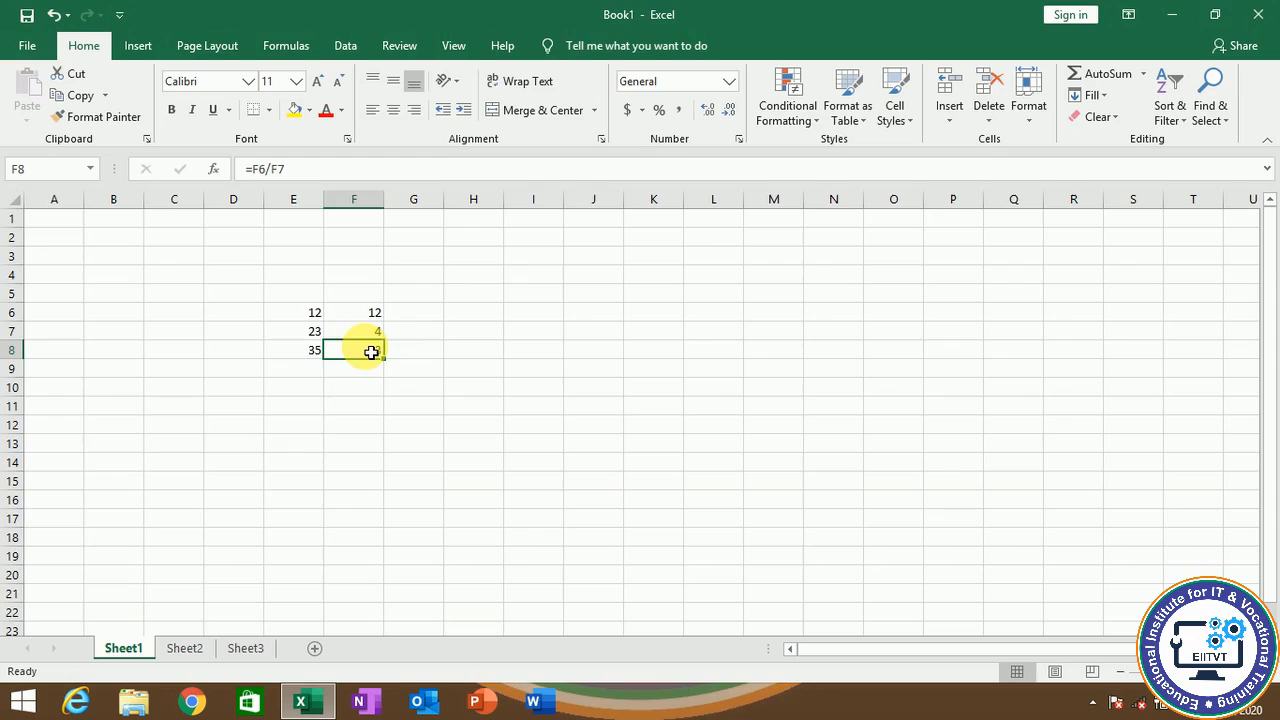
# Step: Enter 12 in cell G6 and 43 in cell G7
pyautogui.click(432, 313)
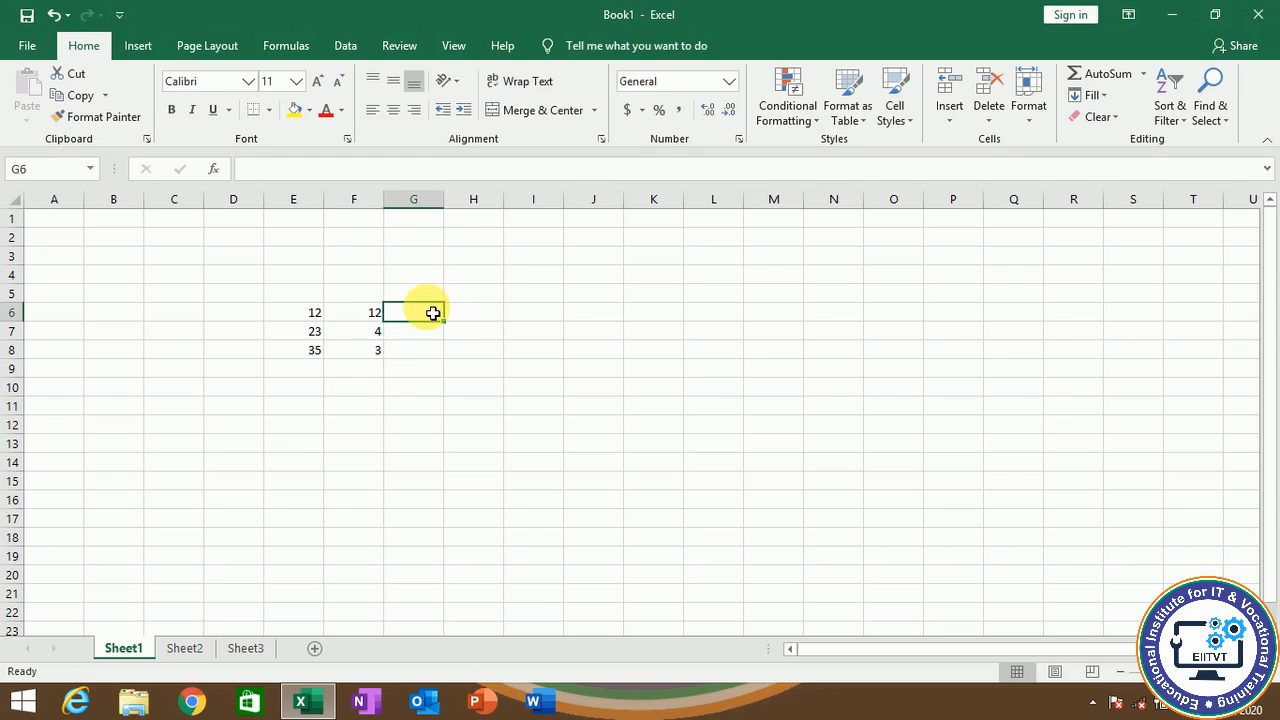
pyautogui.write('12')
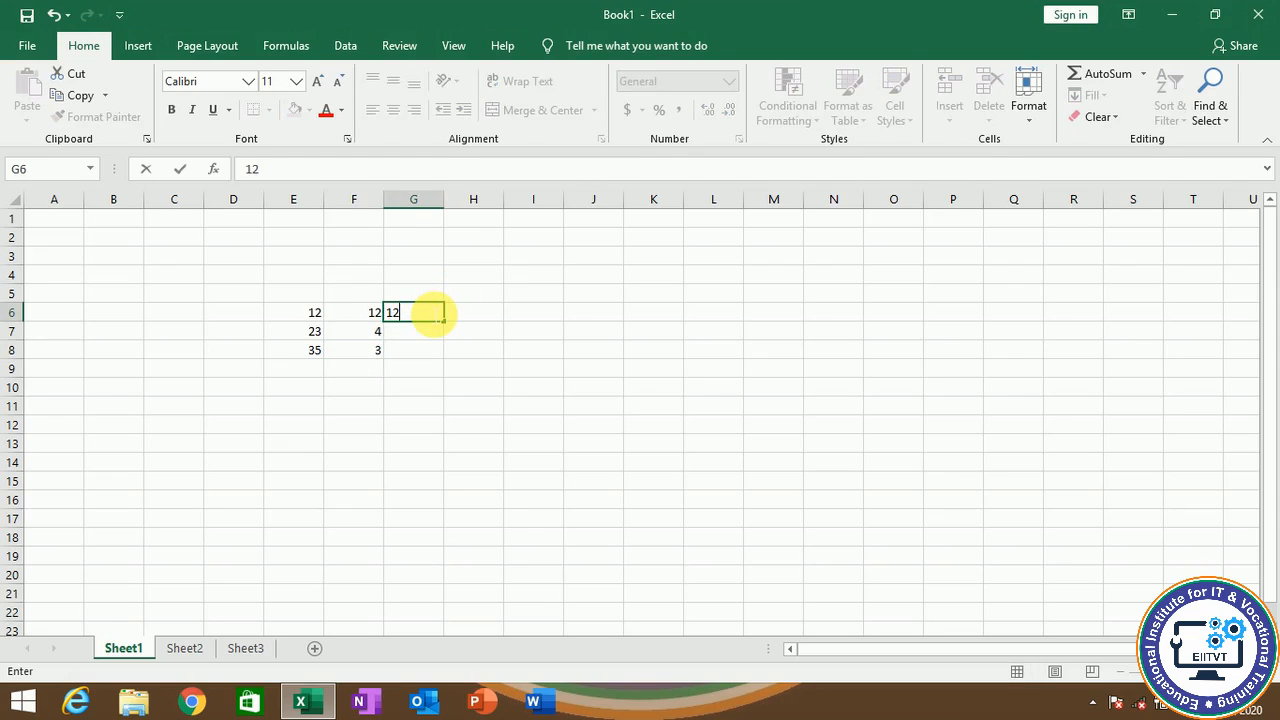
pyautogui.press('Return')
pyautogui.write('43')
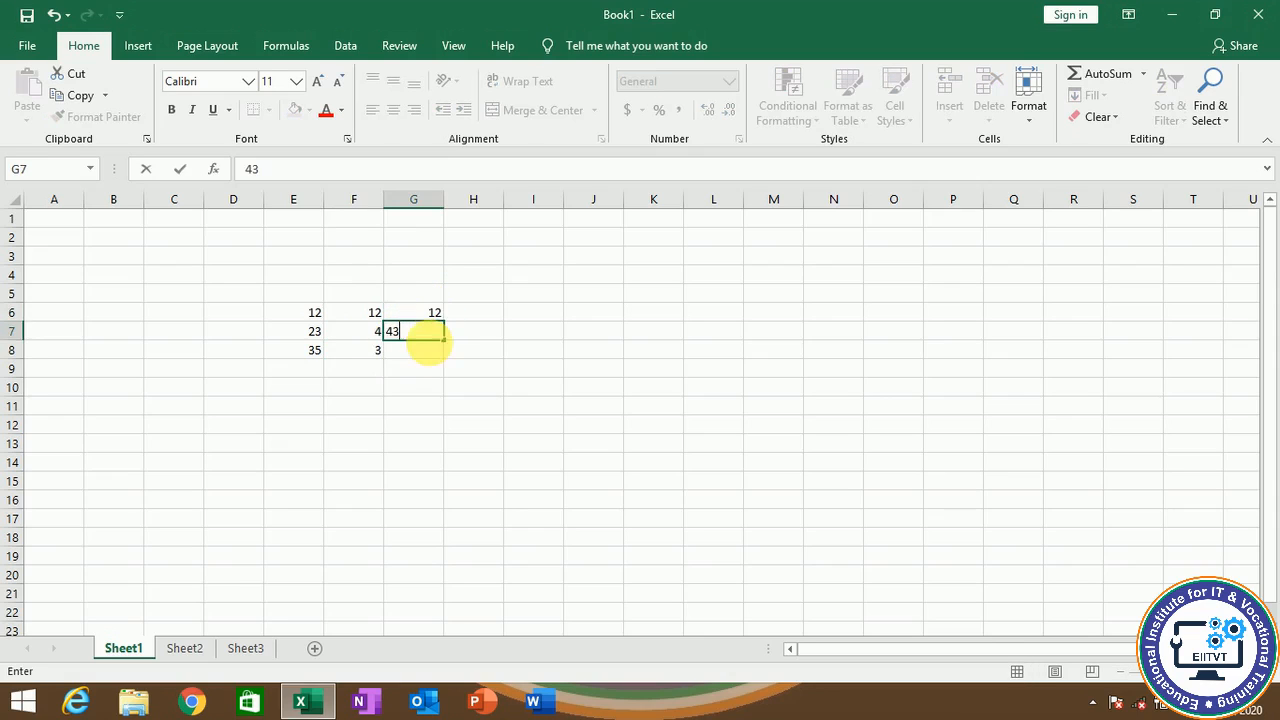
pyautogui.press('Return')
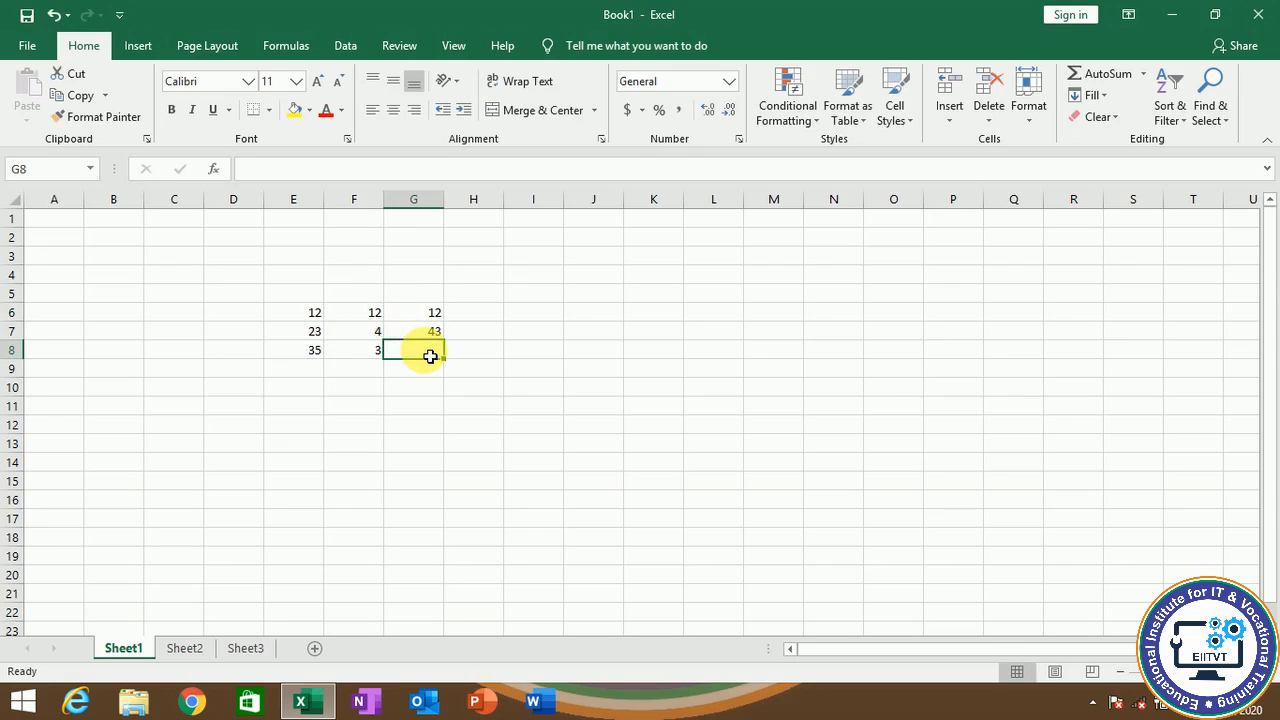
# Step: Multiply the two column G numbers in cell G8 with the formula =G6*G7
pyautogui.write('=')
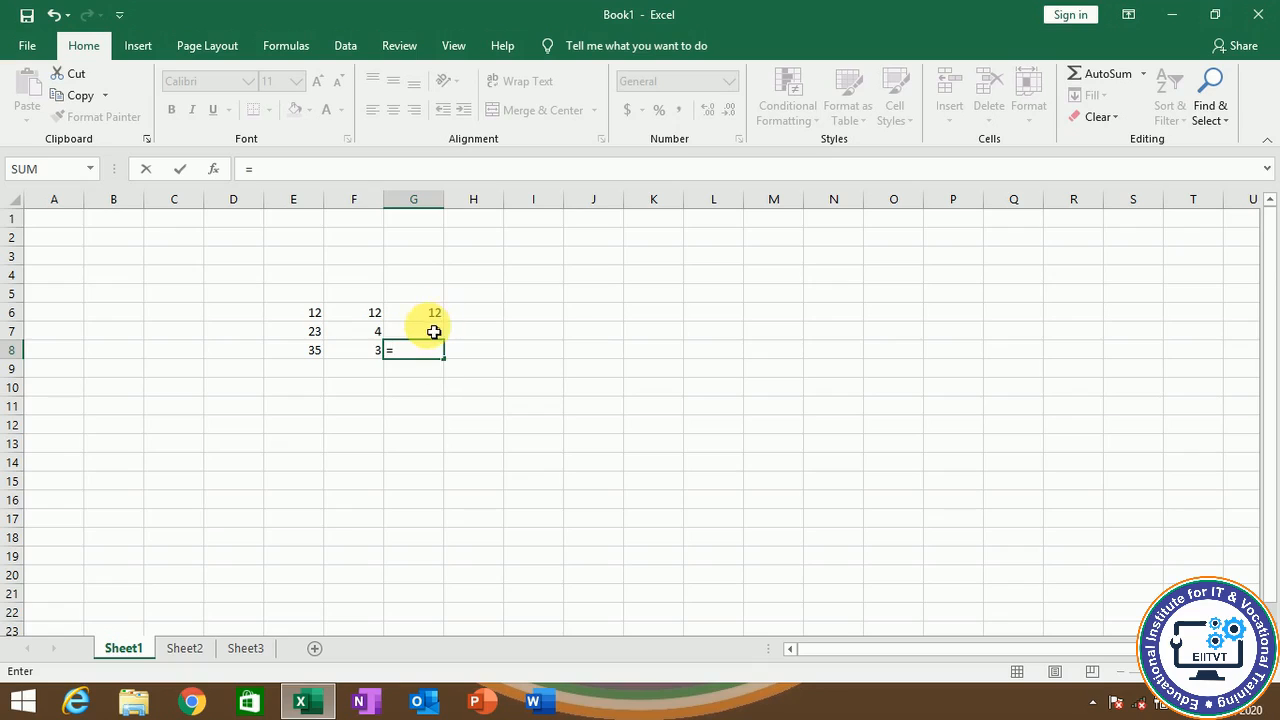
pyautogui.click(436, 321)
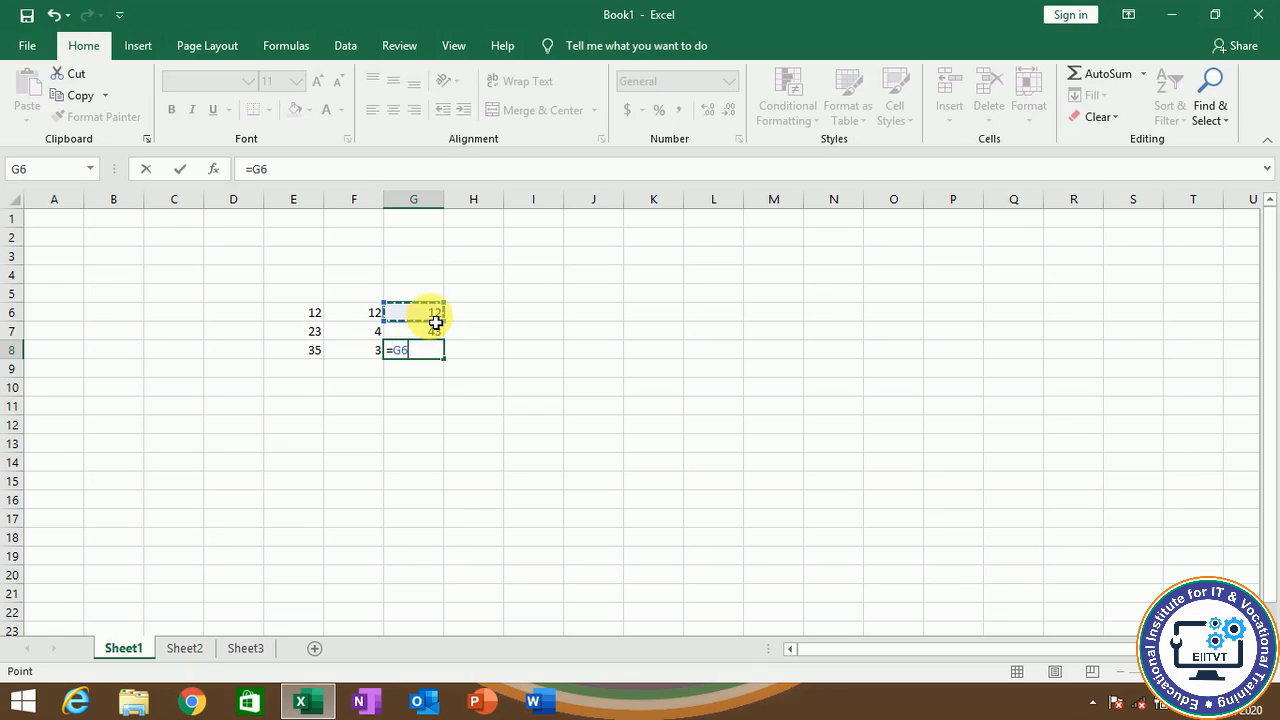
pyautogui.write('*')
pyautogui.click(443, 337)
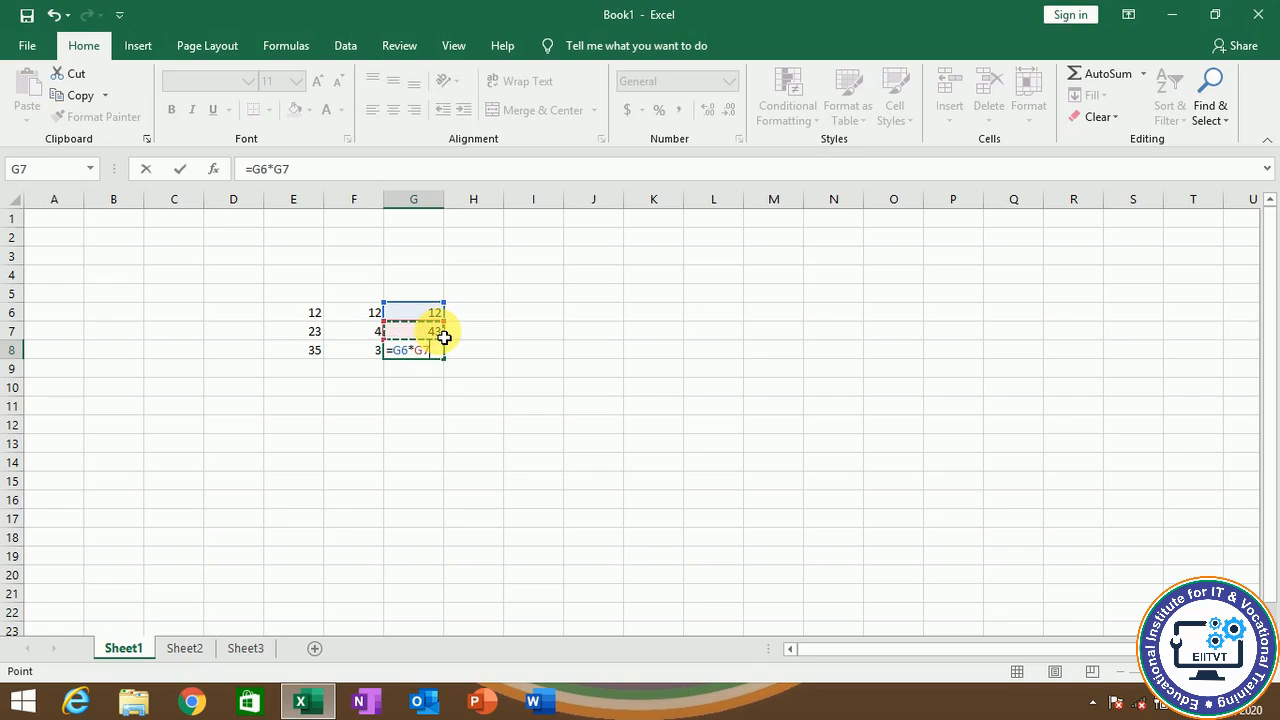
pyautogui.press('Return')
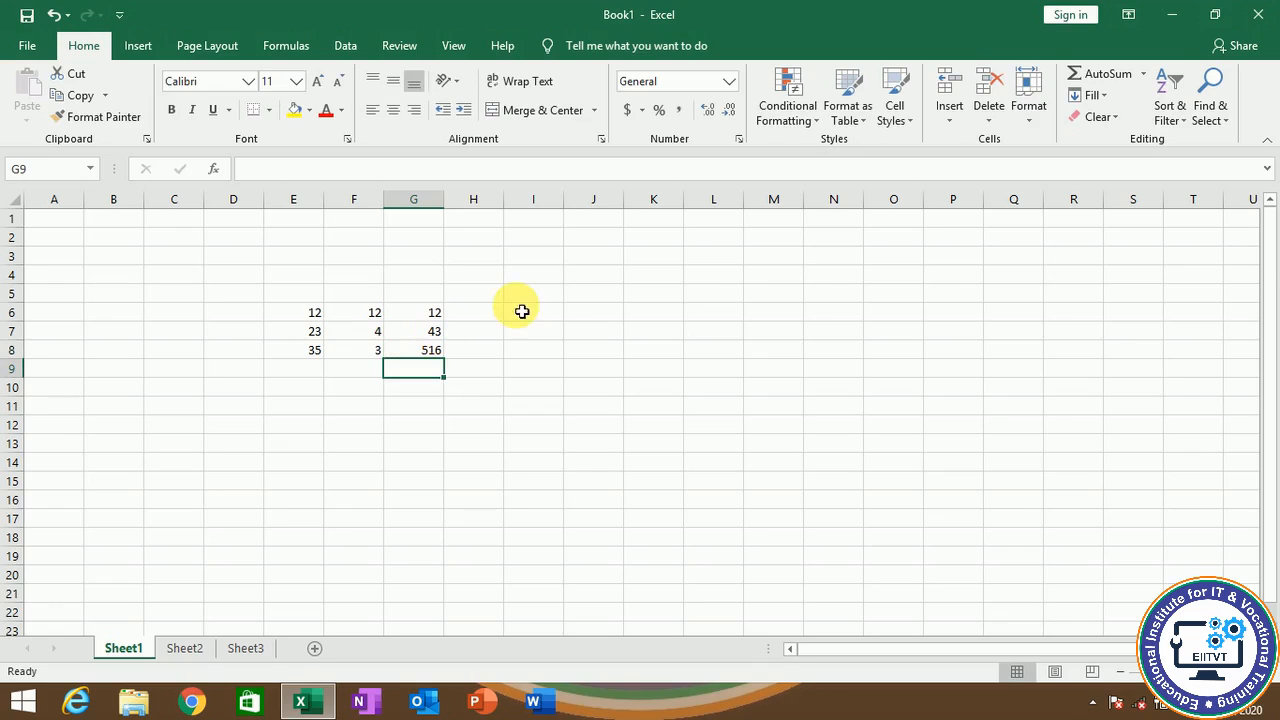
# Step: Enter 12 in cell H6 and 9 in cell H7
pyautogui.click(476, 318)
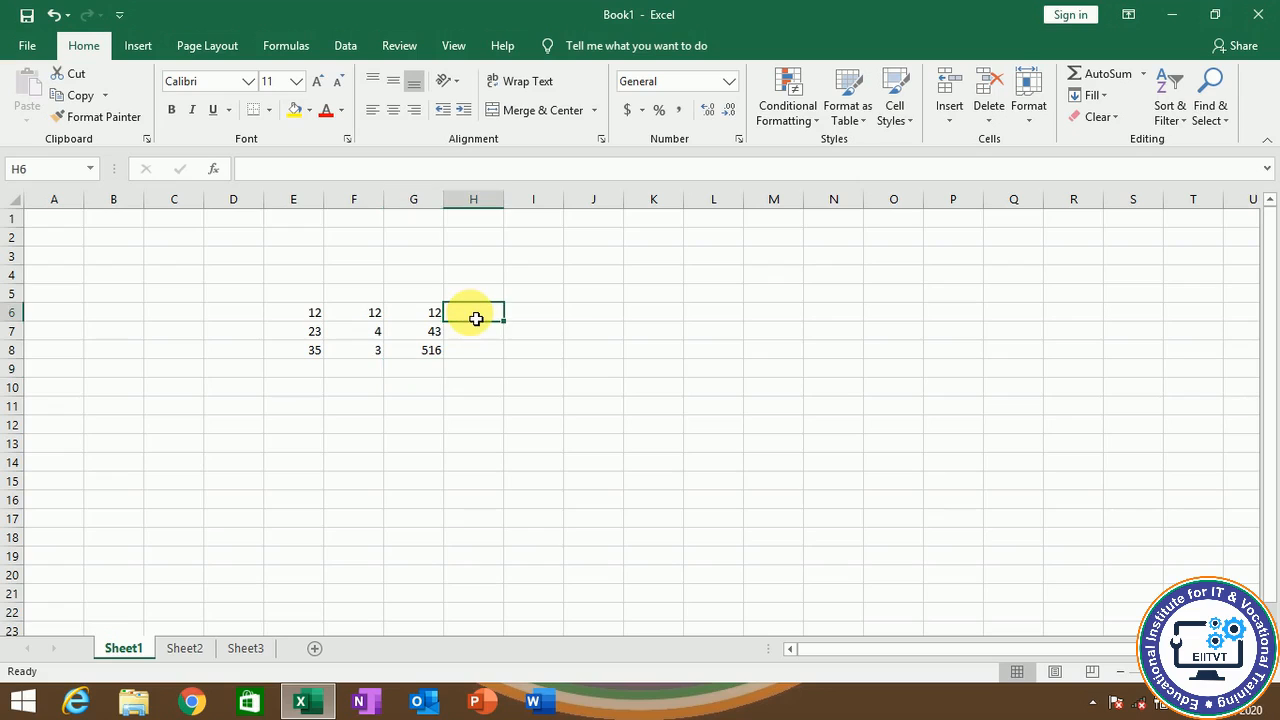
pyautogui.write('12')
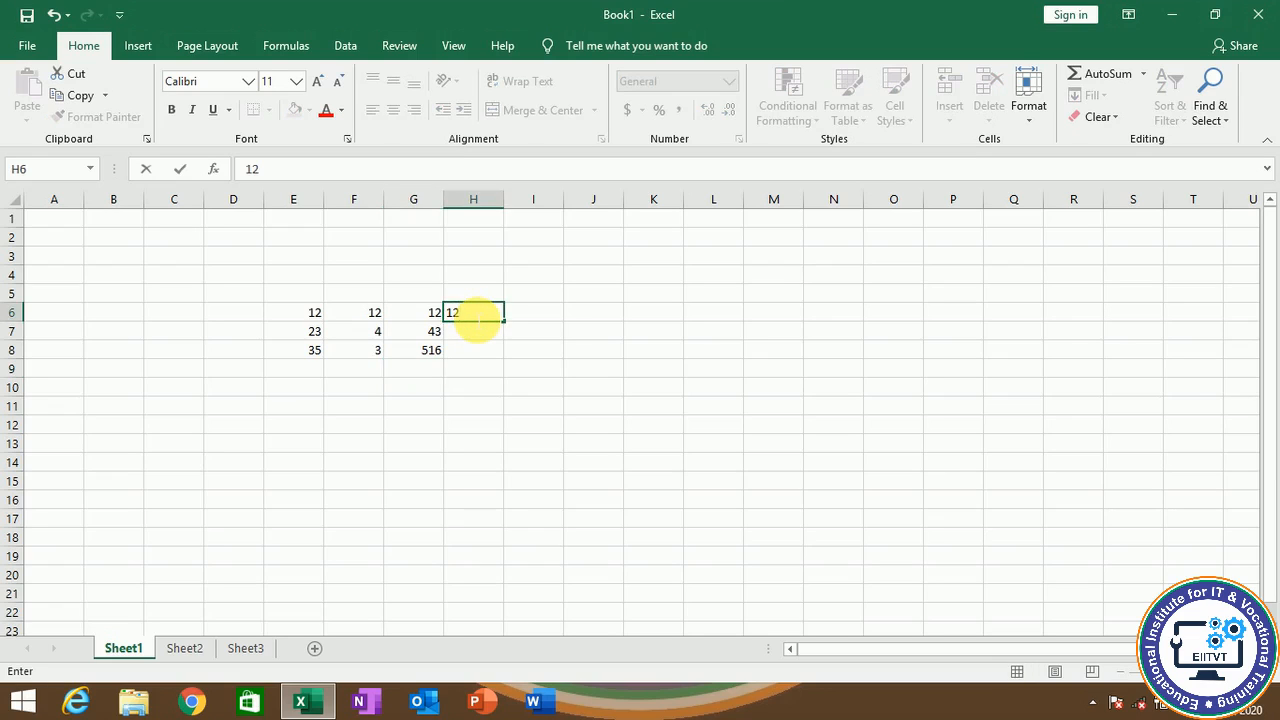
pyautogui.press('Return')
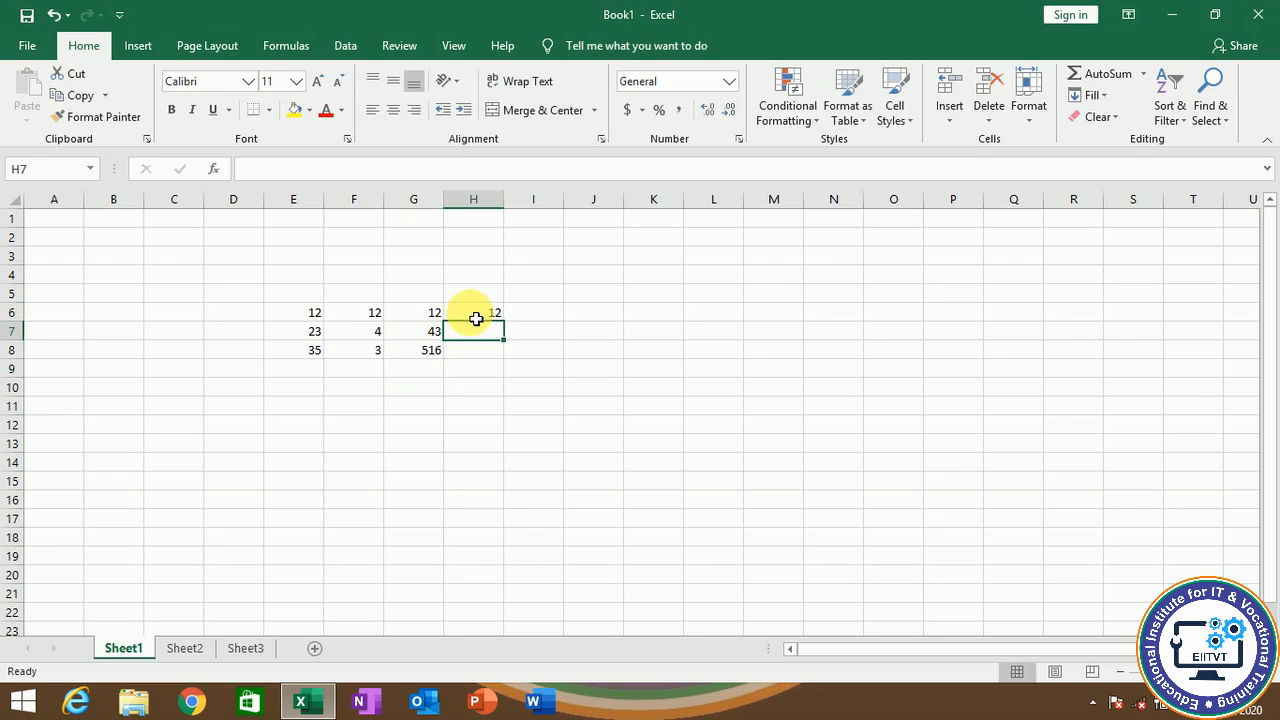
pyautogui.write('9')
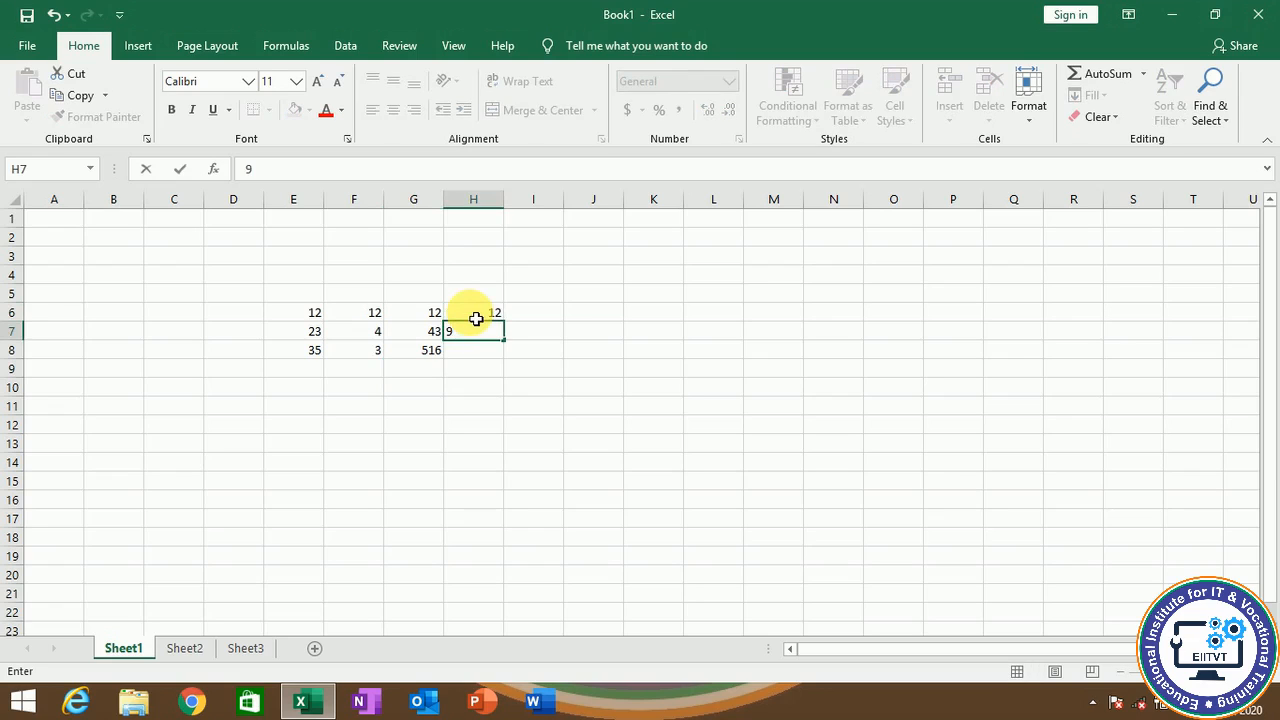
pyautogui.press('Return')
# Step: Subtract the second column H number from the first in cell H8 with the formula =H6-H7
pyautogui.write('=')
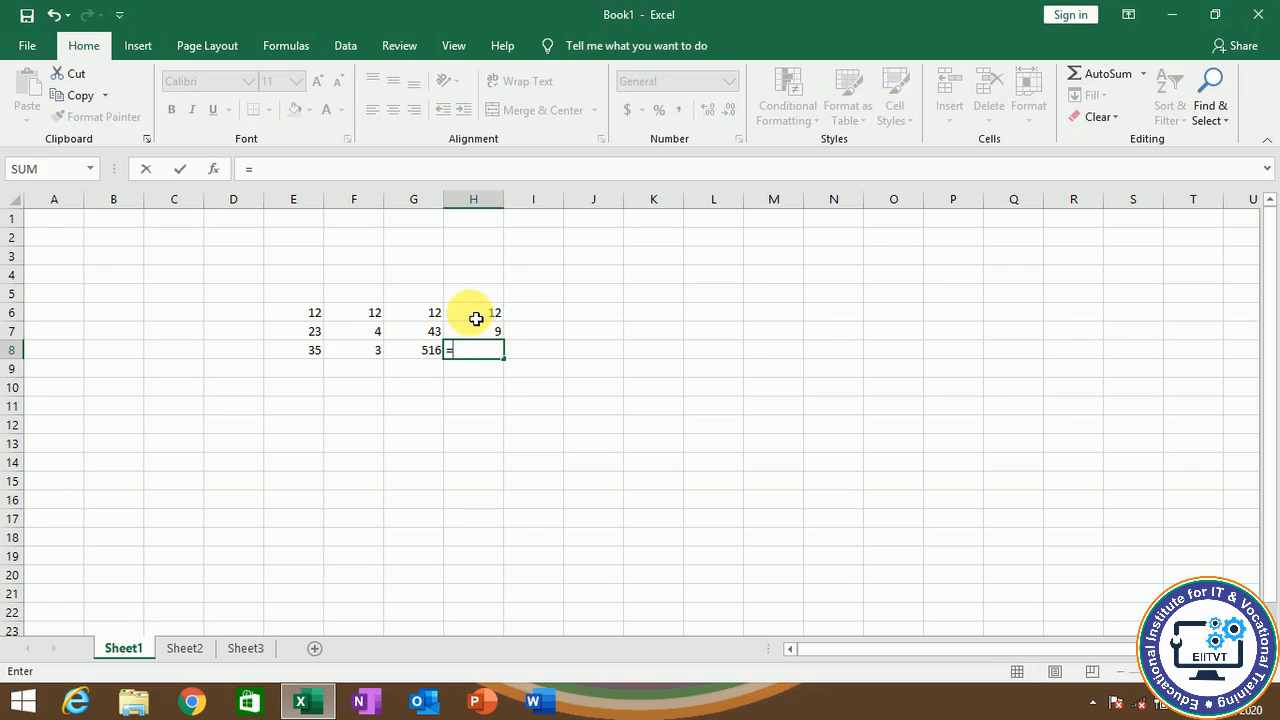
pyautogui.click(476, 318)
pyautogui.write('_')
pyautogui.press('BackSpace')
pyautogui.write('-')
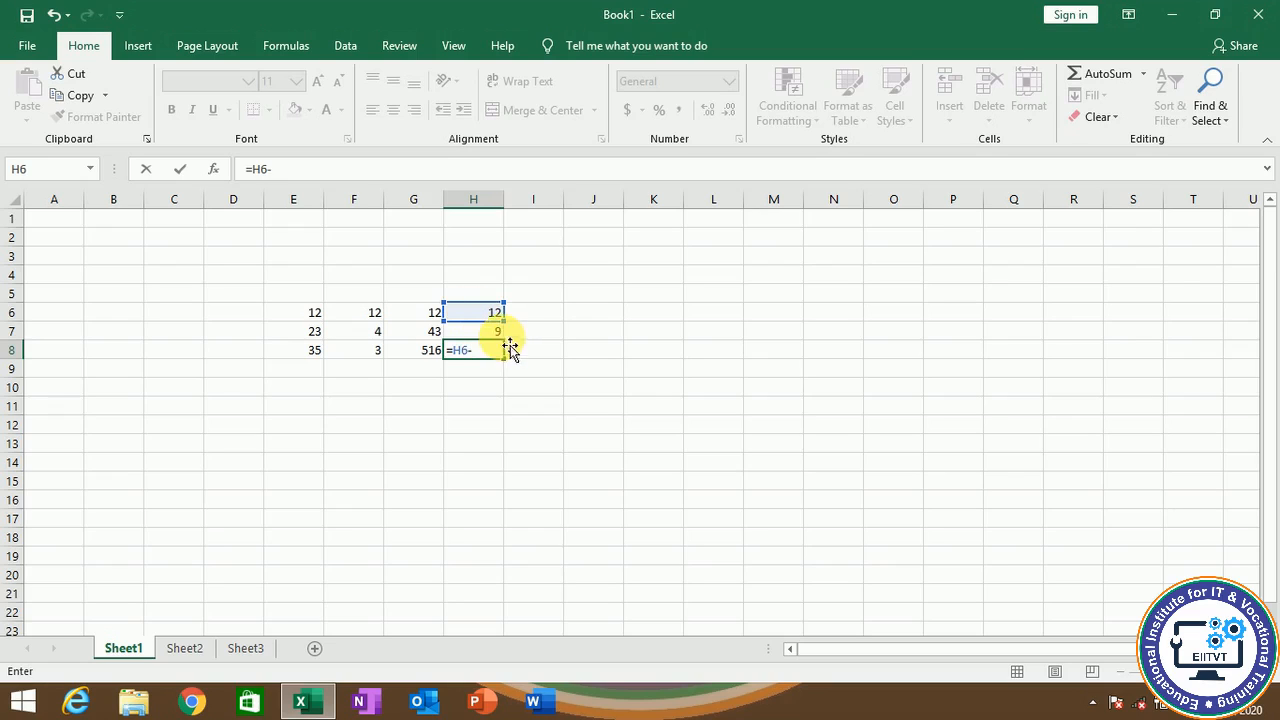
pyautogui.click(499, 334)
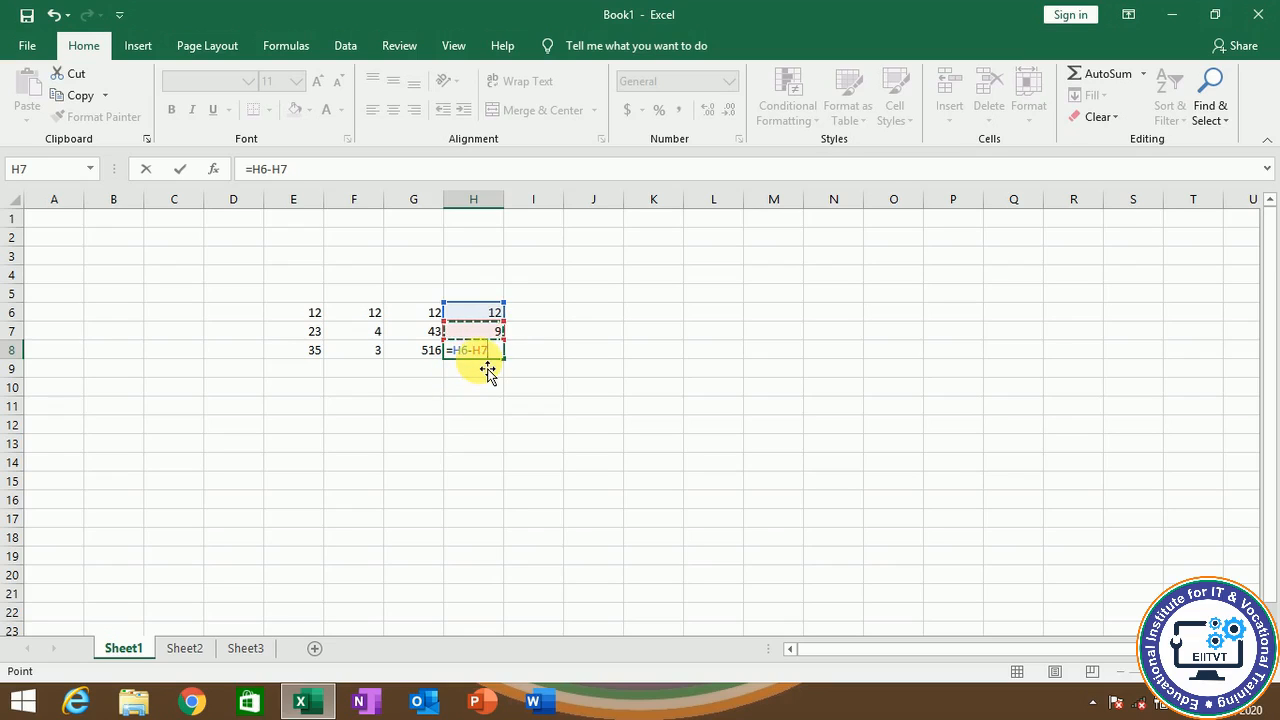
pyautogui.press('Return')
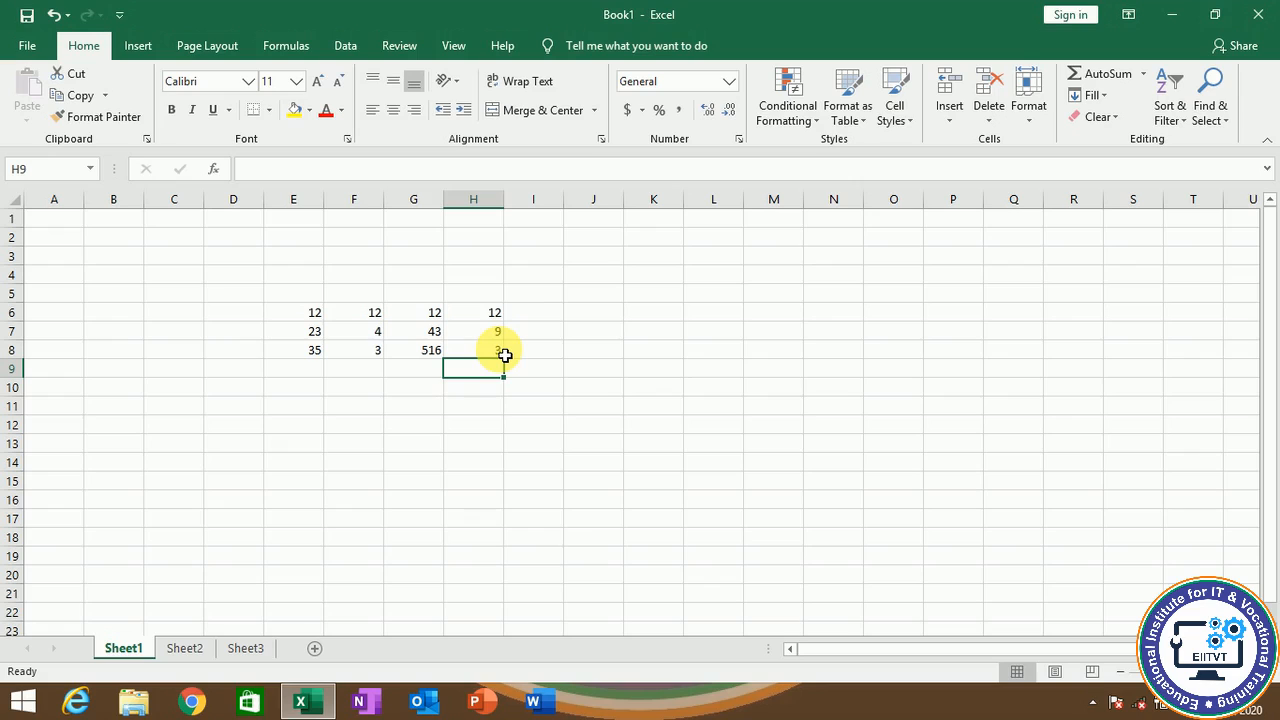
# Step: Clear the worked calculation examples in columns E to H, rows 6 to 8
pyautogui.moveTo(300, 314); pyautogui.dragTo(503, 350)
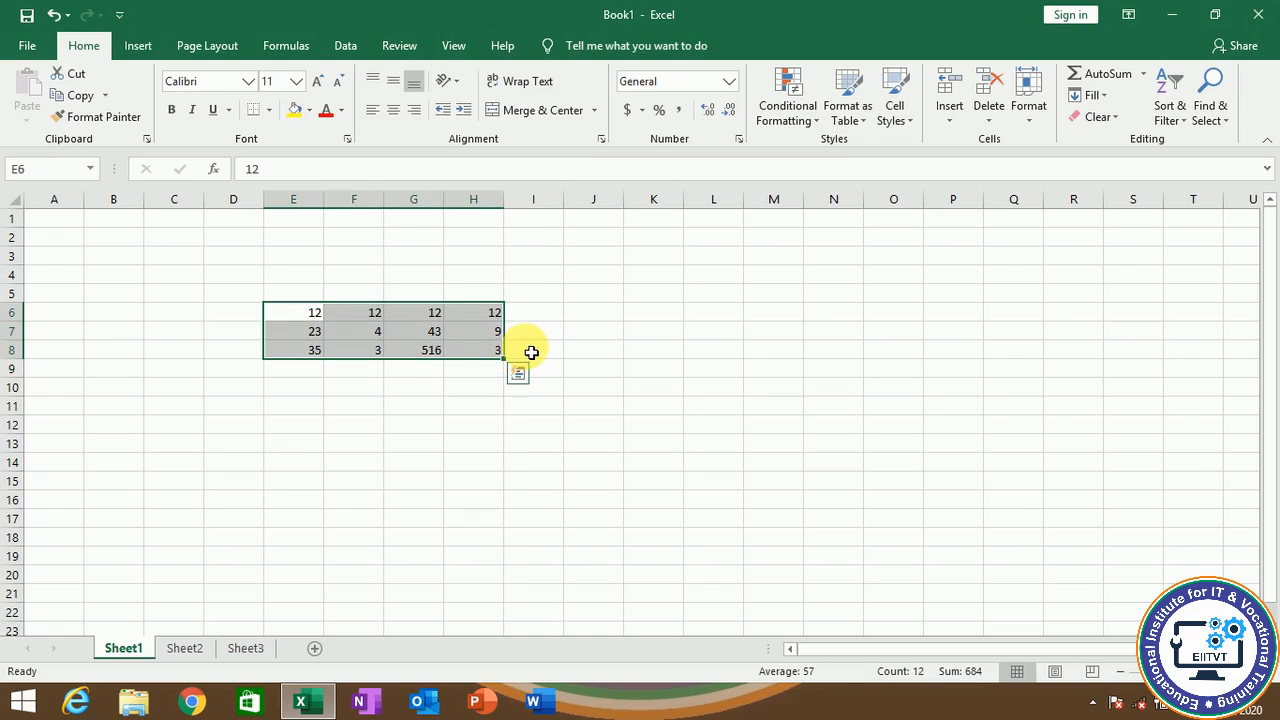
pyautogui.press('BackSpace')
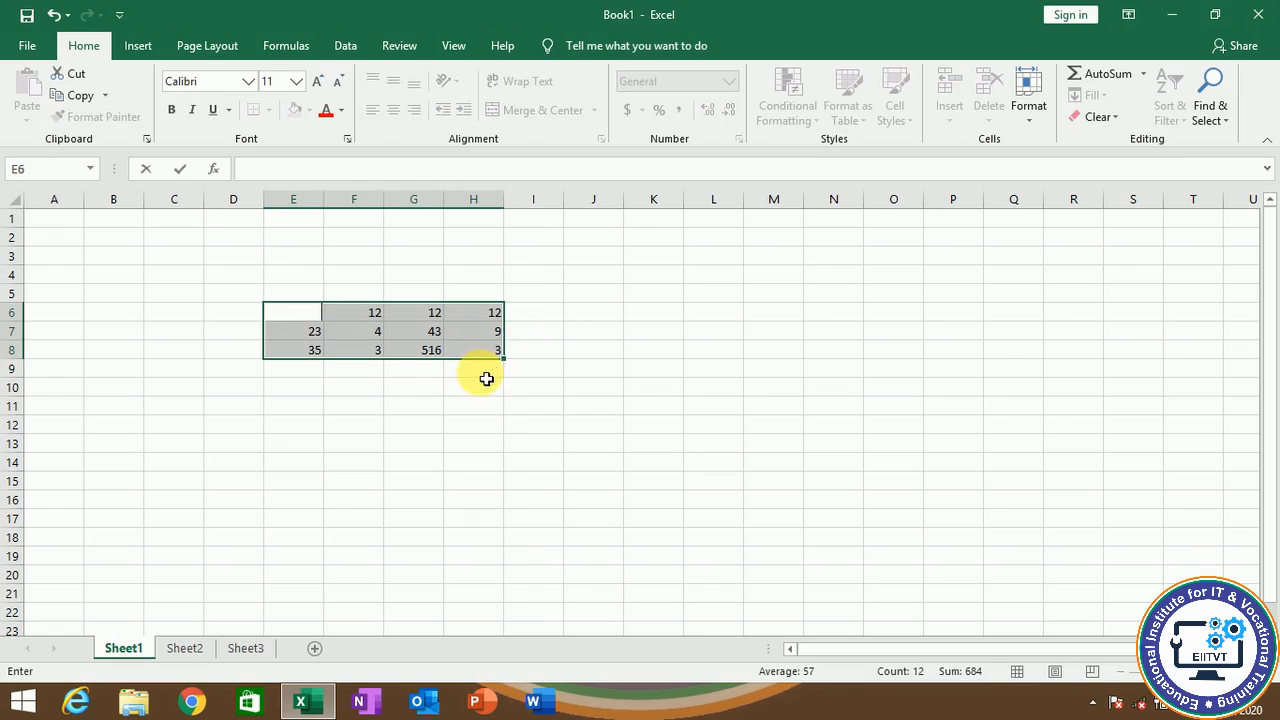
pyautogui.click(486, 374)
pyautogui.moveTo(320, 294); pyautogui.dragTo(513, 350)
pyautogui.press('Delete')
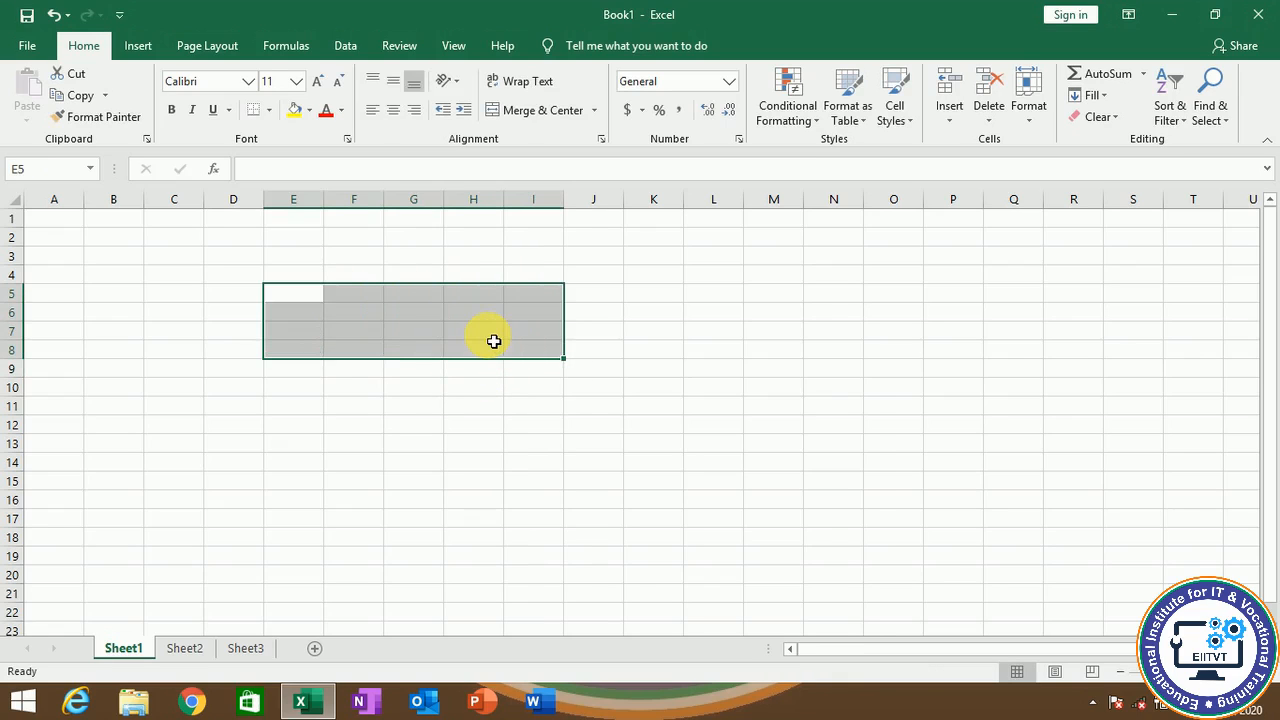
# Step: Multiply two typed numbers directly in cell G7 with the formula =2*7
pyautogui.click(435, 341)
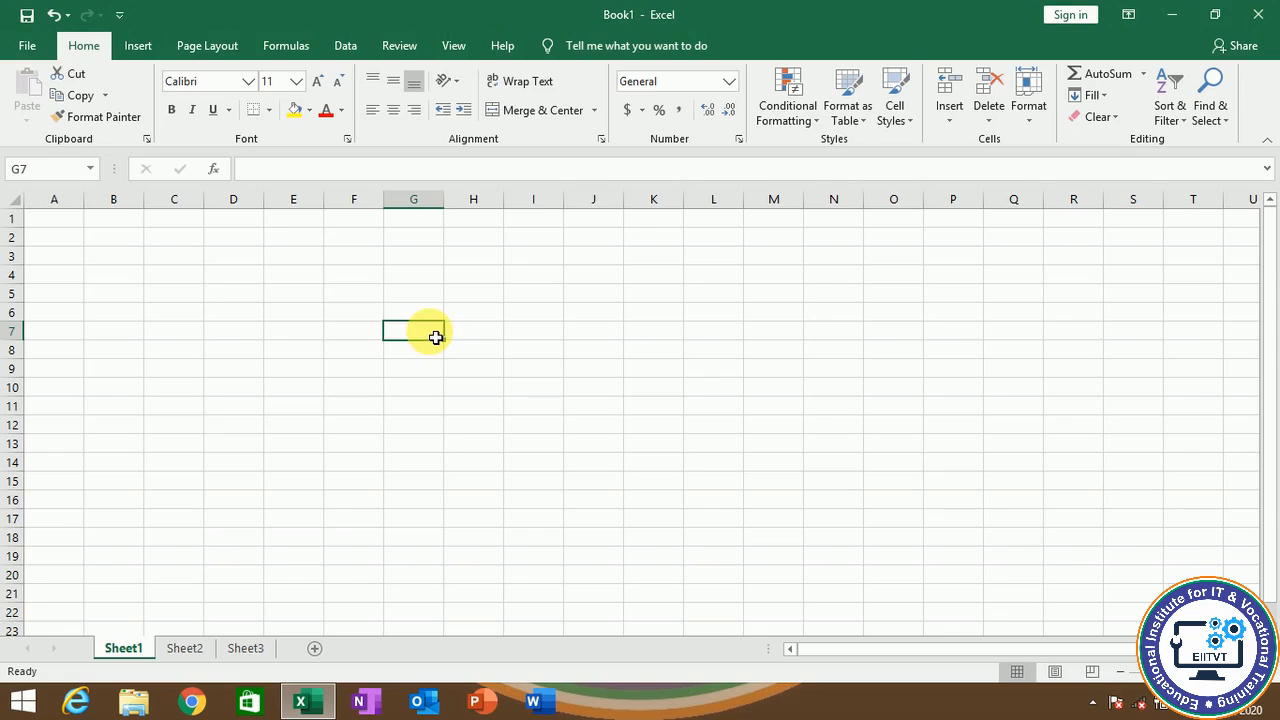
pyautogui.write('=')
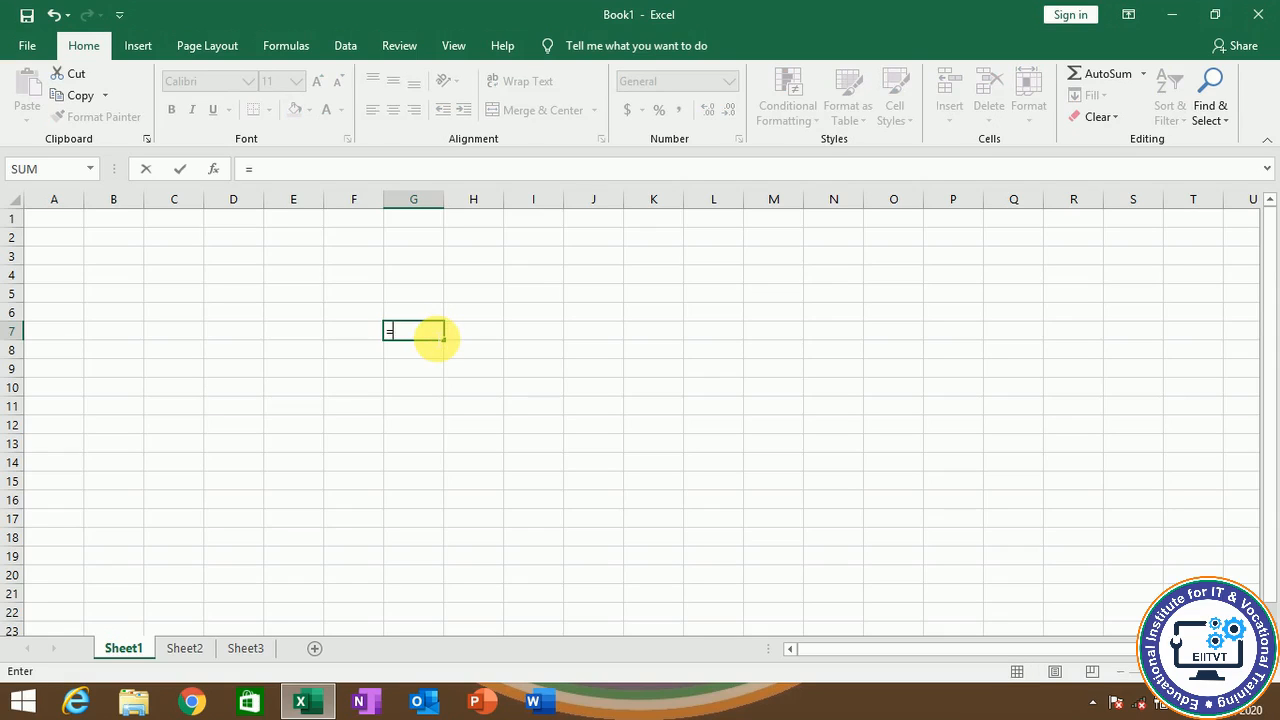
pyautogui.write('2*7')
pyautogui.press('Return')
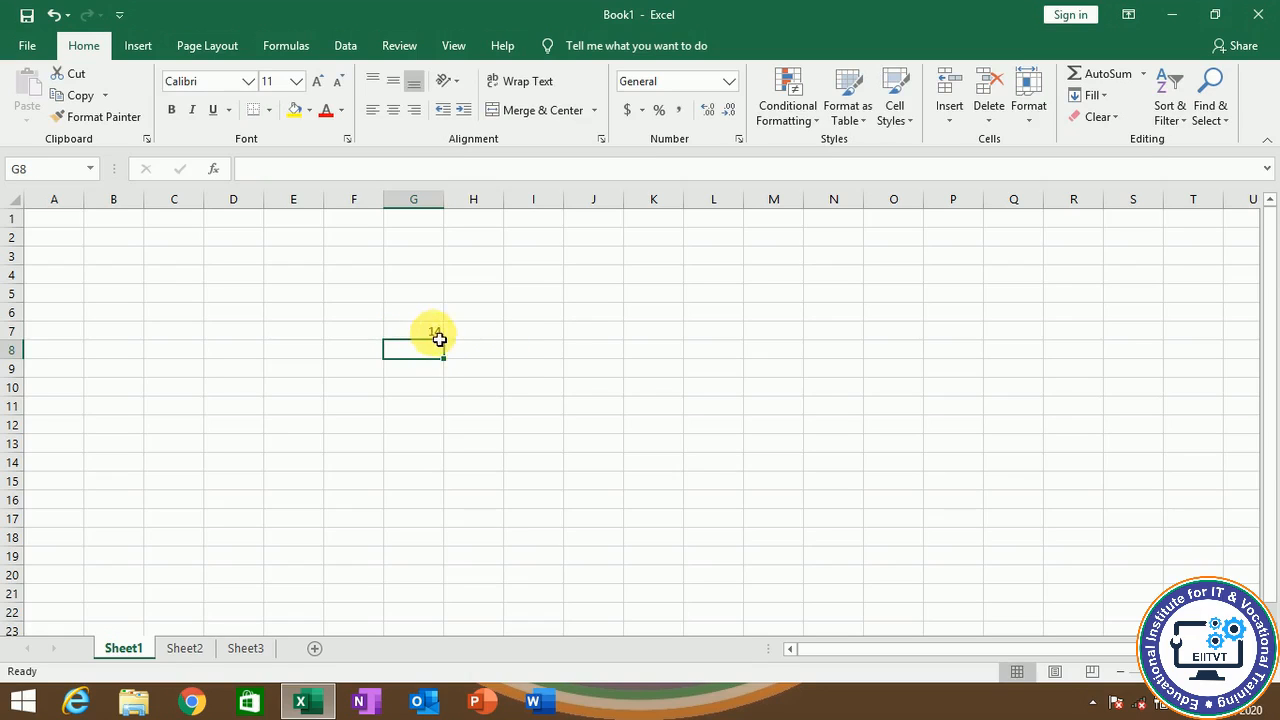
pyautogui.click(537, 337)
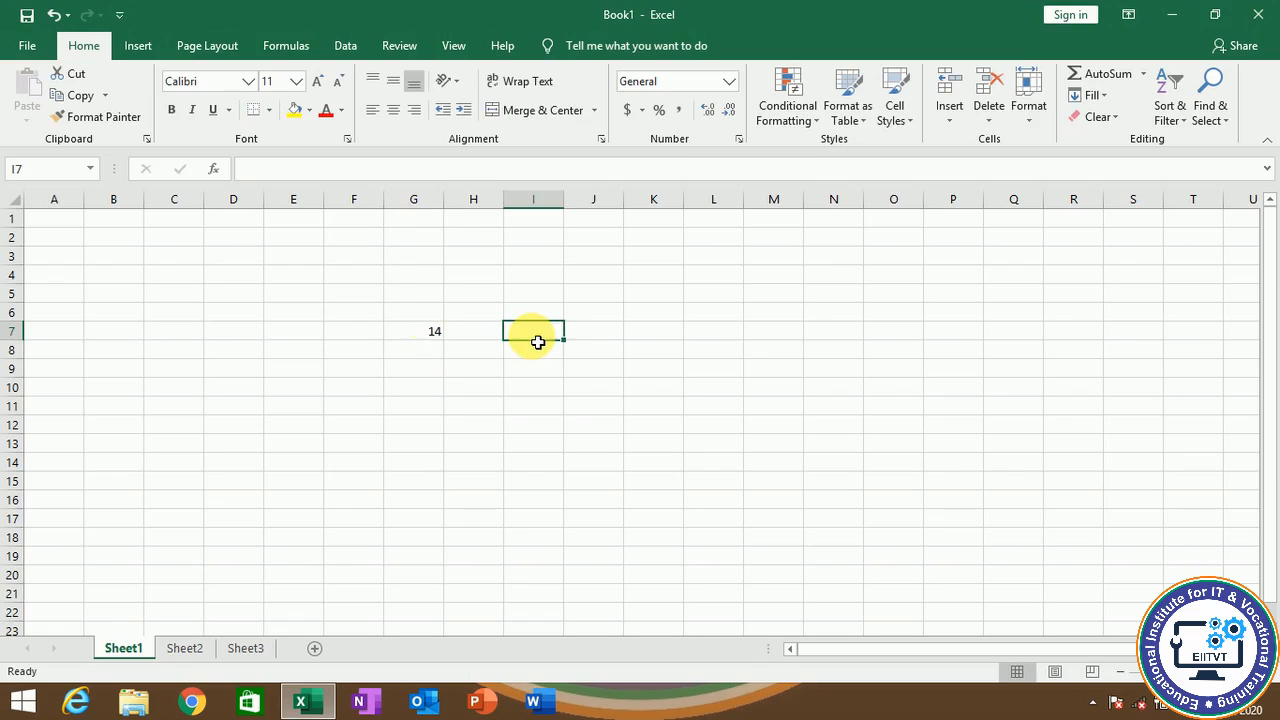
# Step: Clear the formula from cell G7 and enter 34, 34, 56, 77 and 78 down cells G5 to G9
pyautogui.click(418, 337)
pyautogui.press('BackSpace')
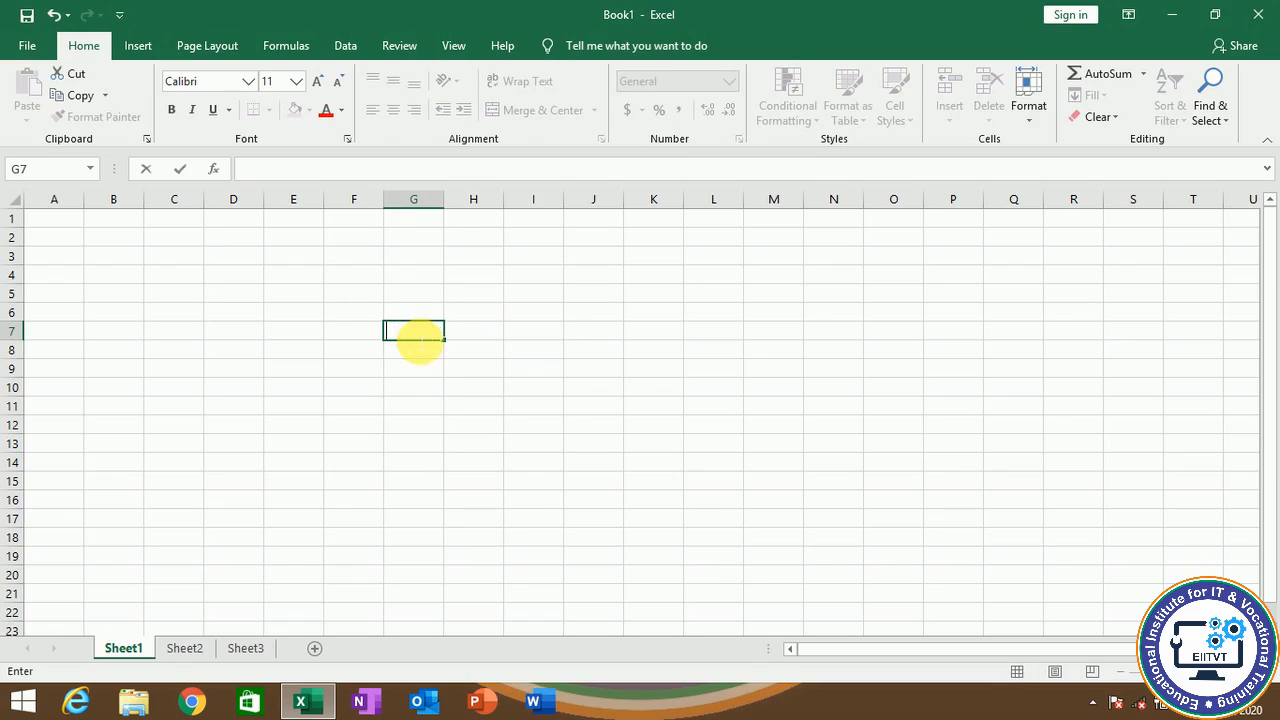
pyautogui.click(422, 304)
pyautogui.write('34')
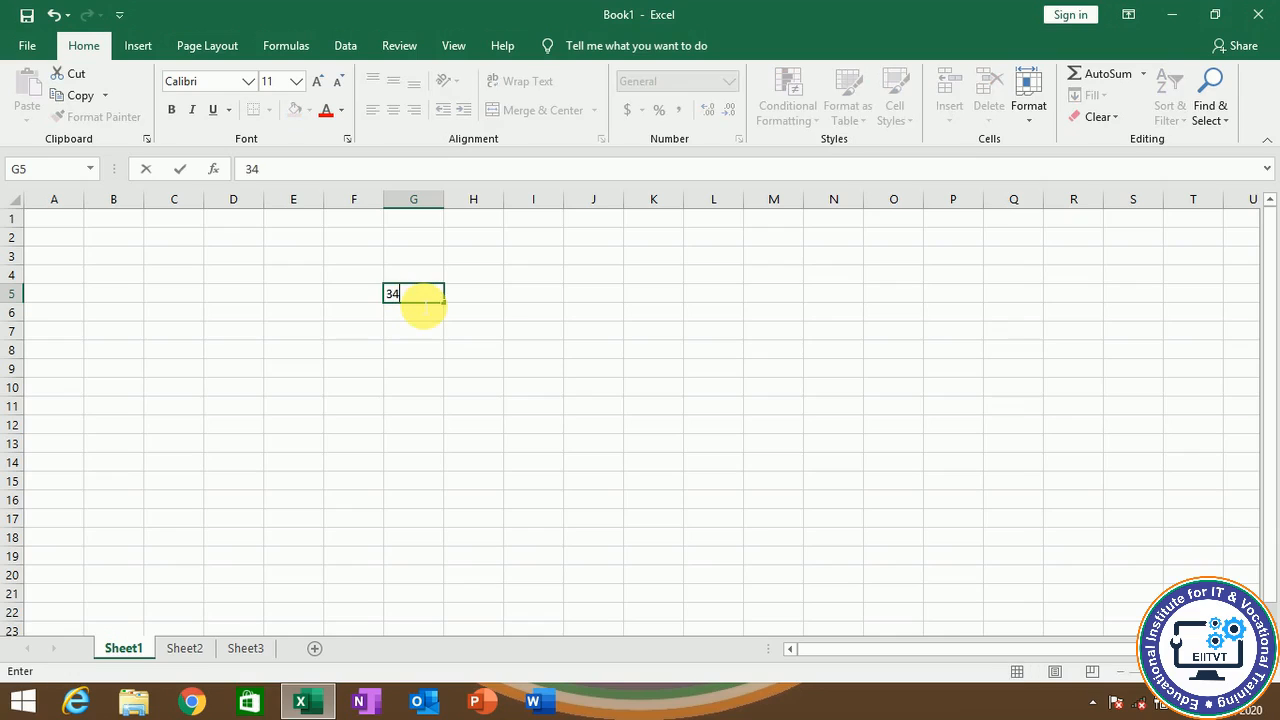
pyautogui.press('Return')
pyautogui.write('34')
pyautogui.press('Return')
pyautogui.write('56')
pyautogui.press('Return')
pyautogui.write('77')
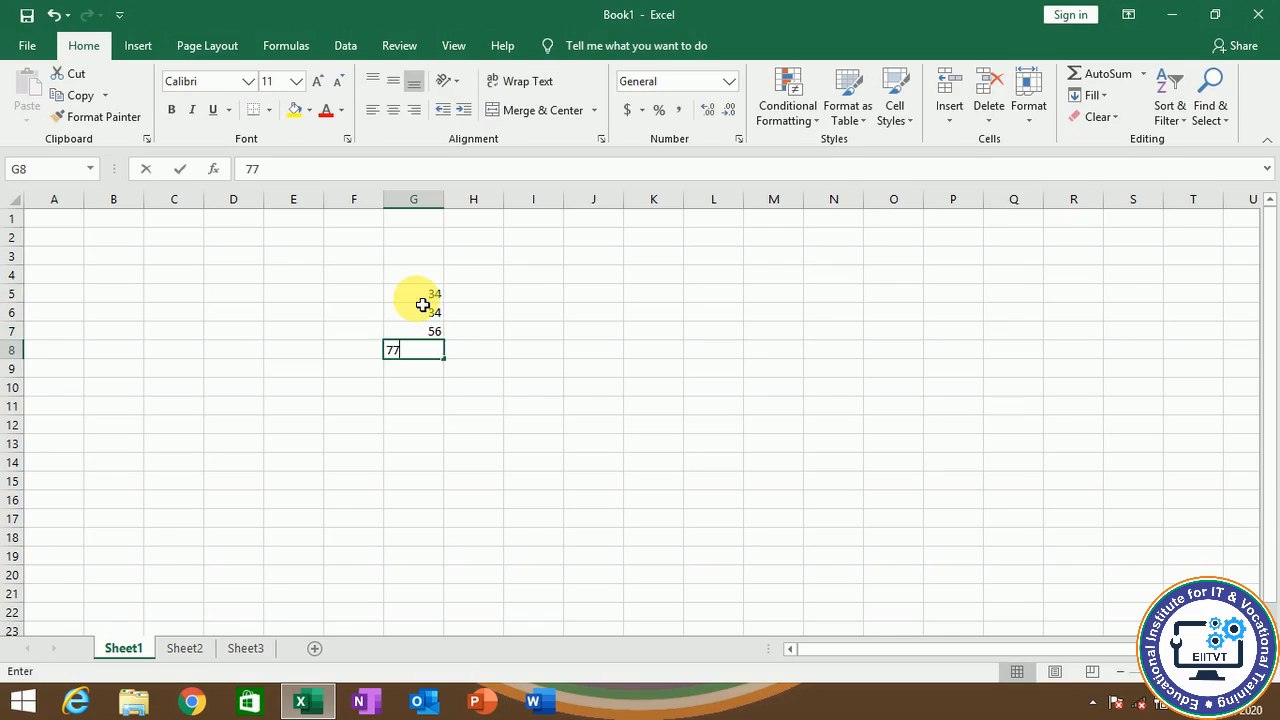
pyautogui.press('Return')
pyautogui.write('78')
pyautogui.press('Return')
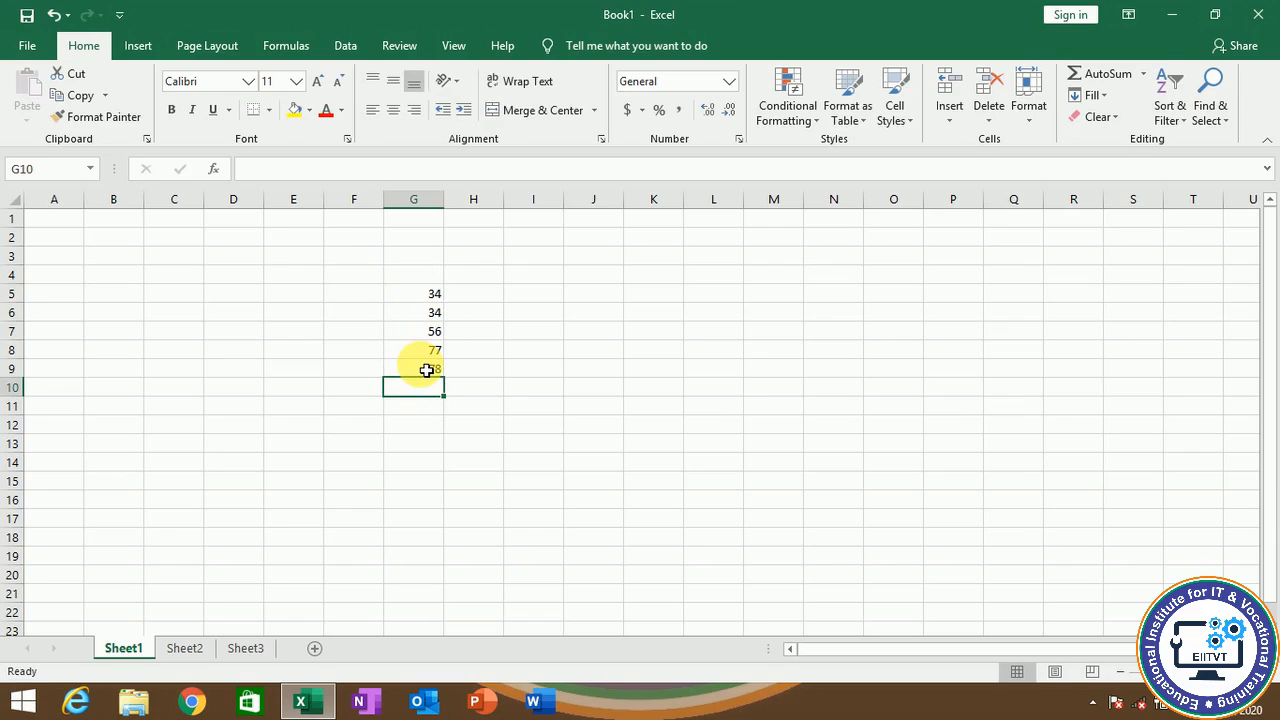
# Step: Add the five column G numbers in cell G10 with the formula =G5+G6+G7+G8+G9, accepting the suggested correction
pyautogui.write('=')
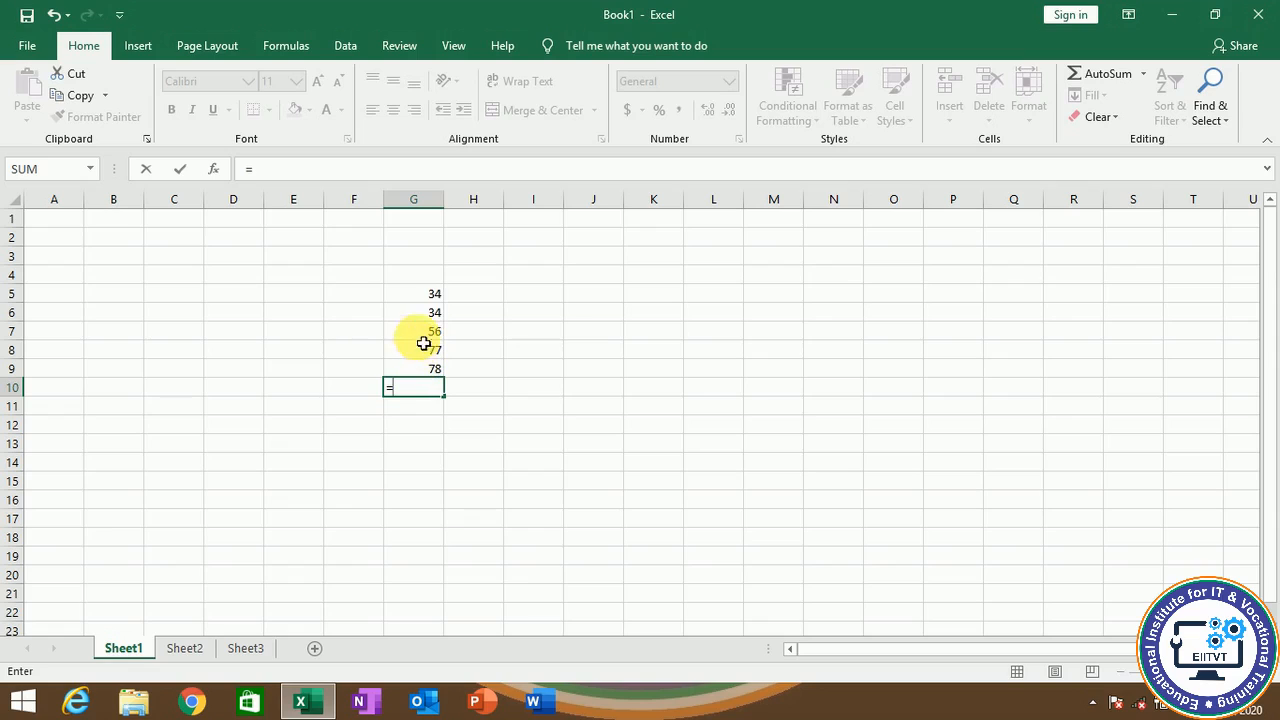
pyautogui.click(426, 301)
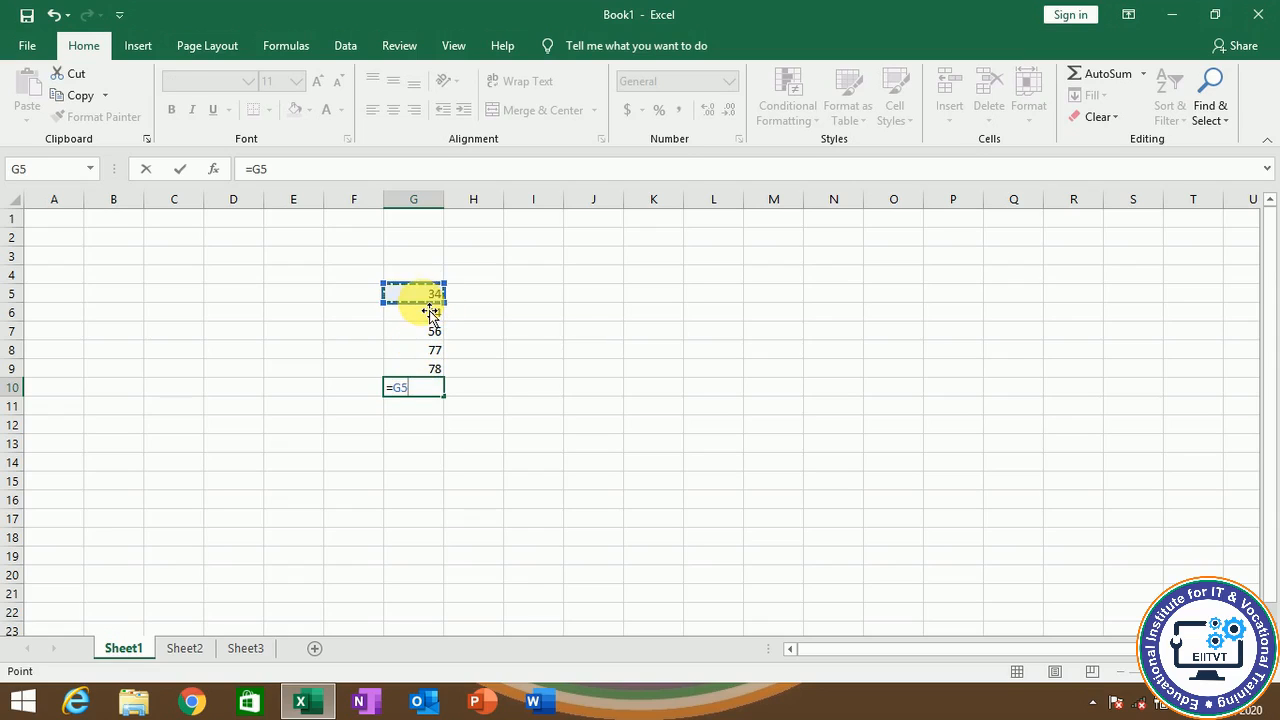
pyautogui.write('+')
pyautogui.click(425, 314)
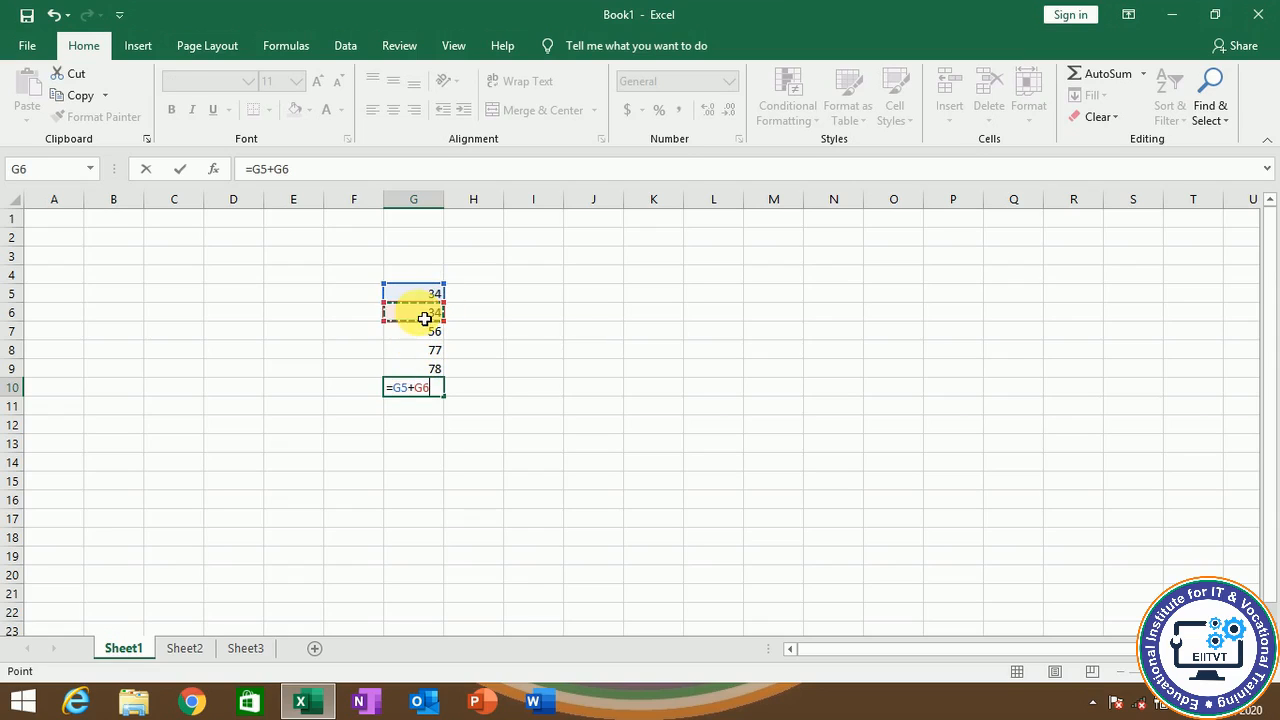
pyautogui.write('+')
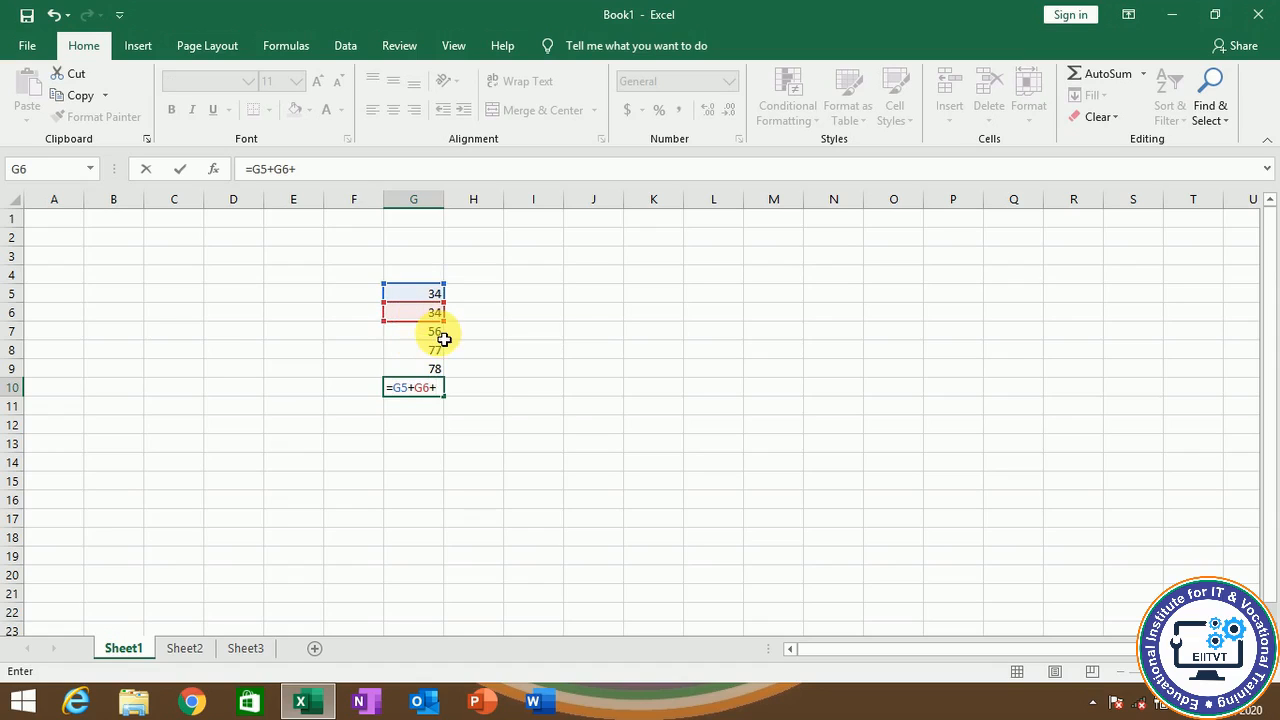
pyautogui.click(443, 338)
pyautogui.write('+')
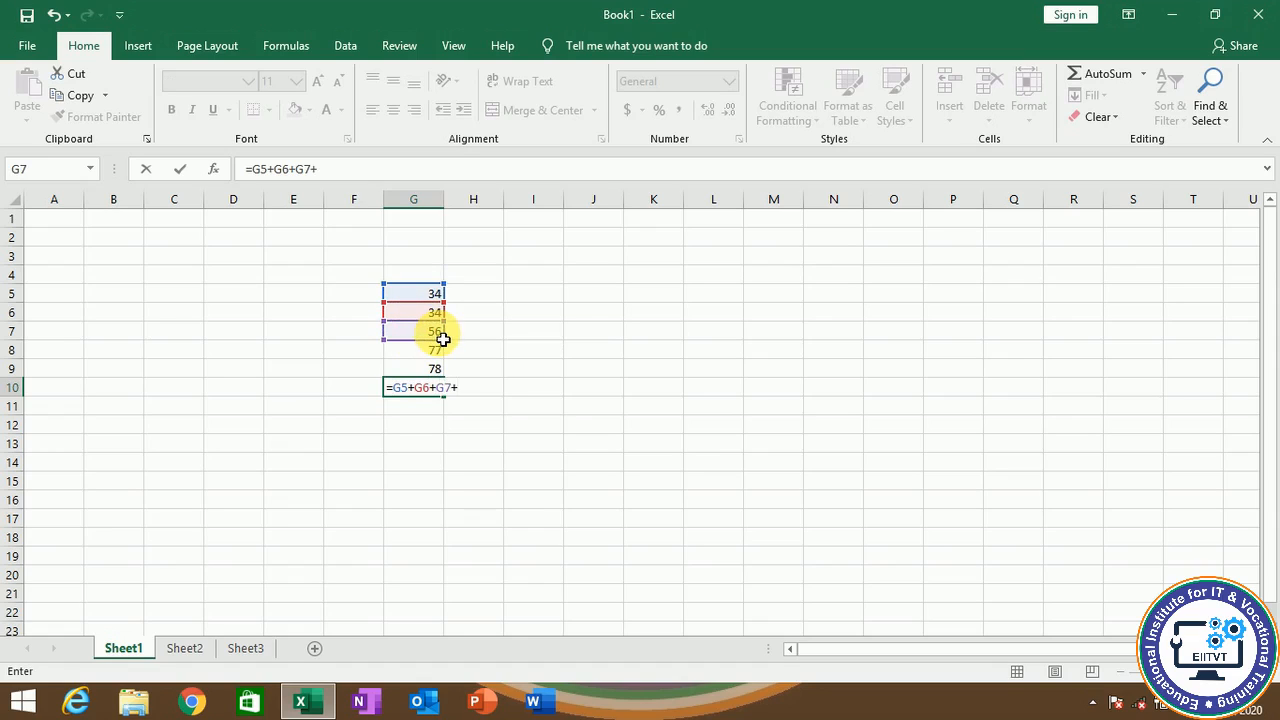
pyautogui.click(435, 355)
pyautogui.write('+')
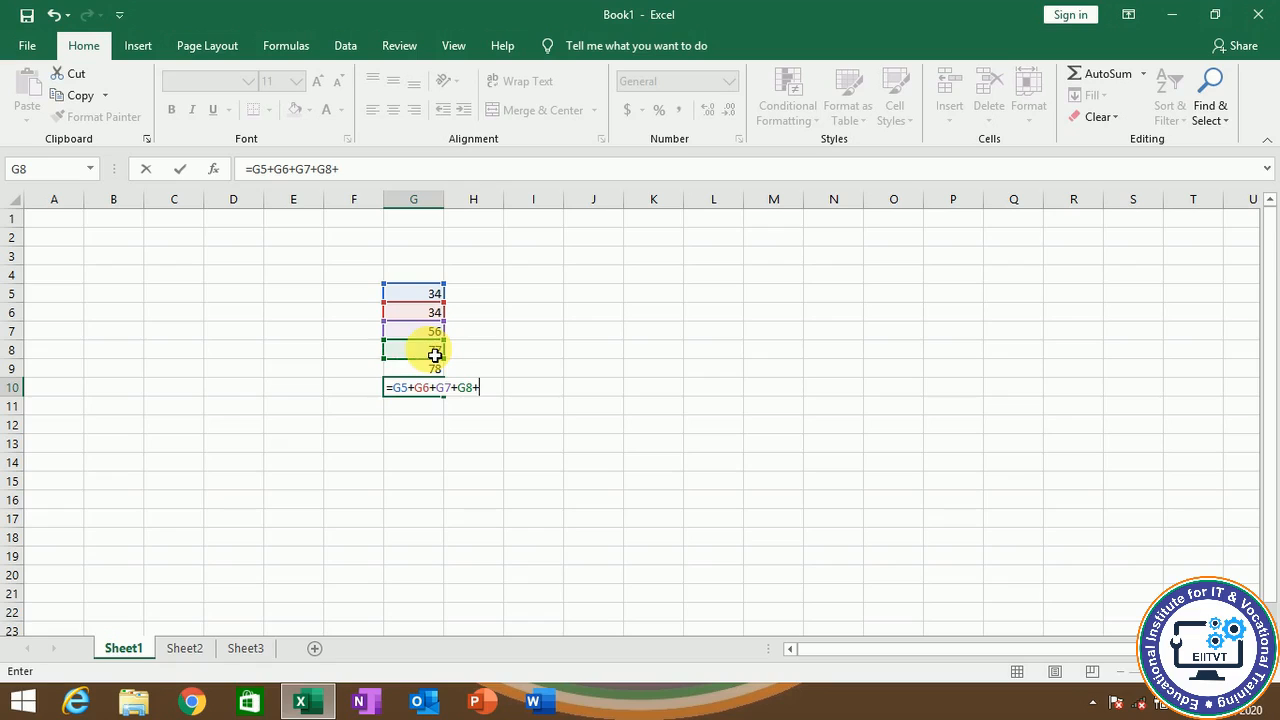
pyautogui.click(438, 369)
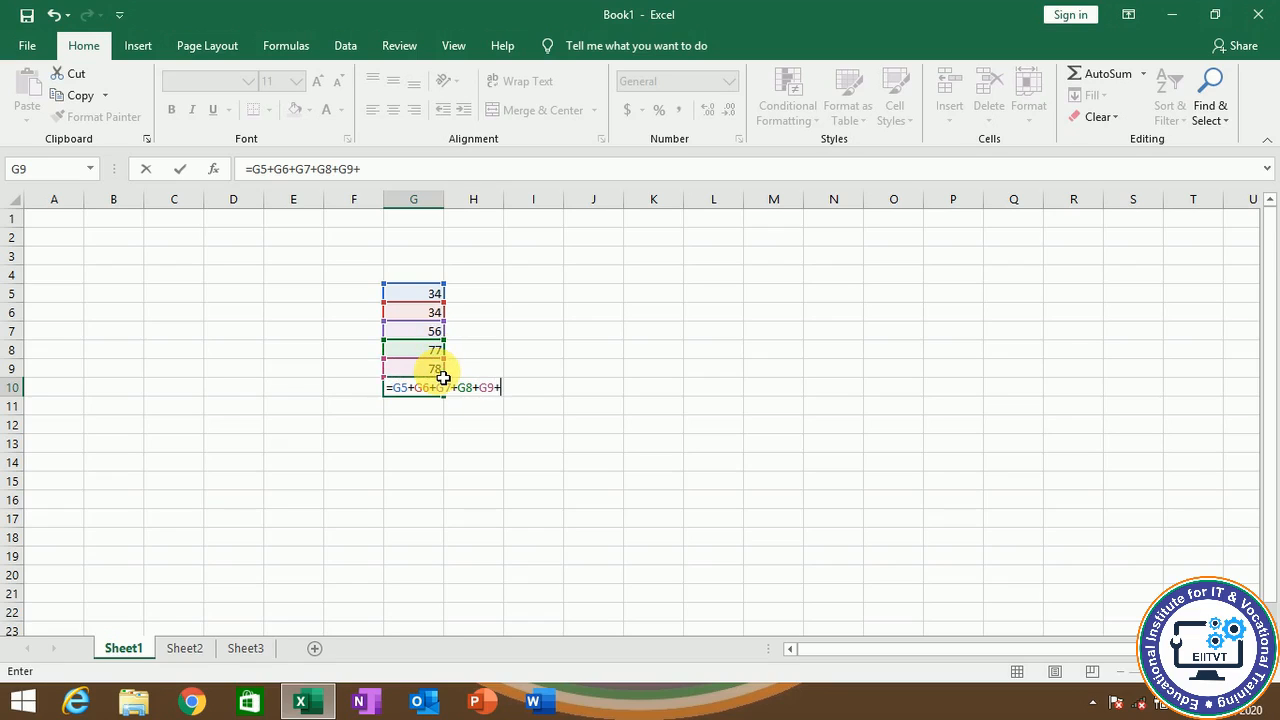
pyautogui.press('Return')
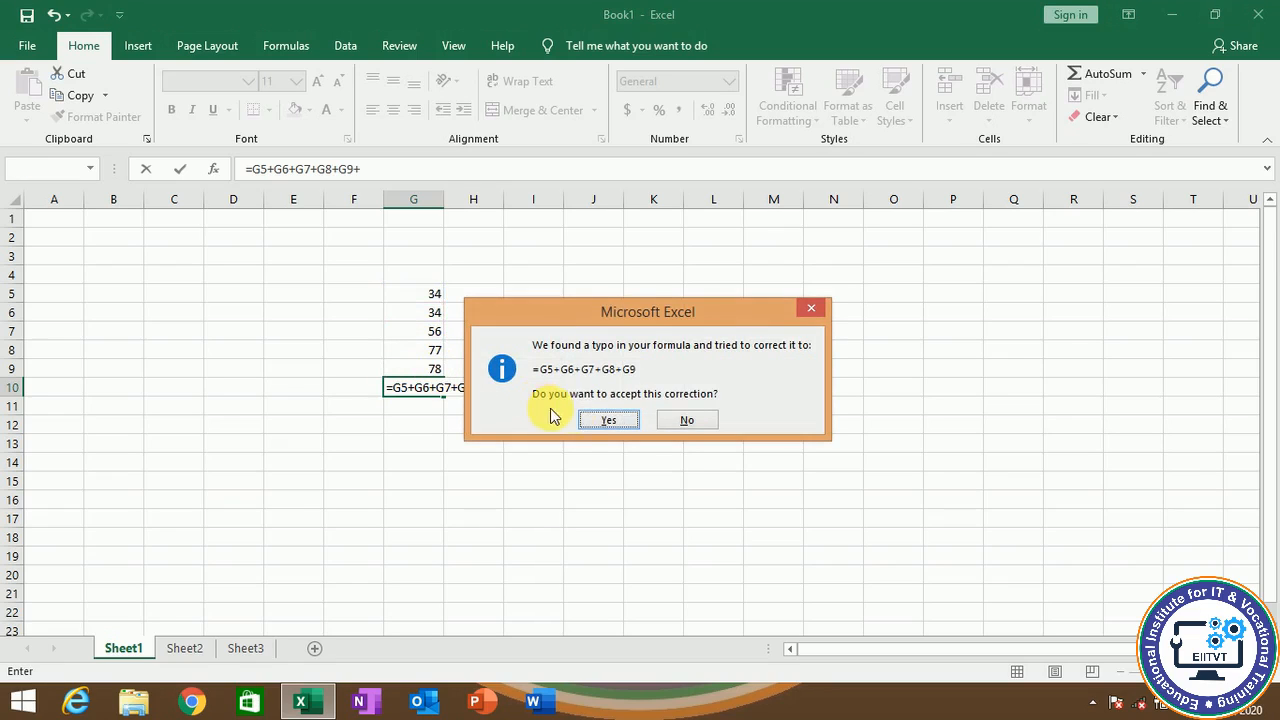
pyautogui.click(609, 420)
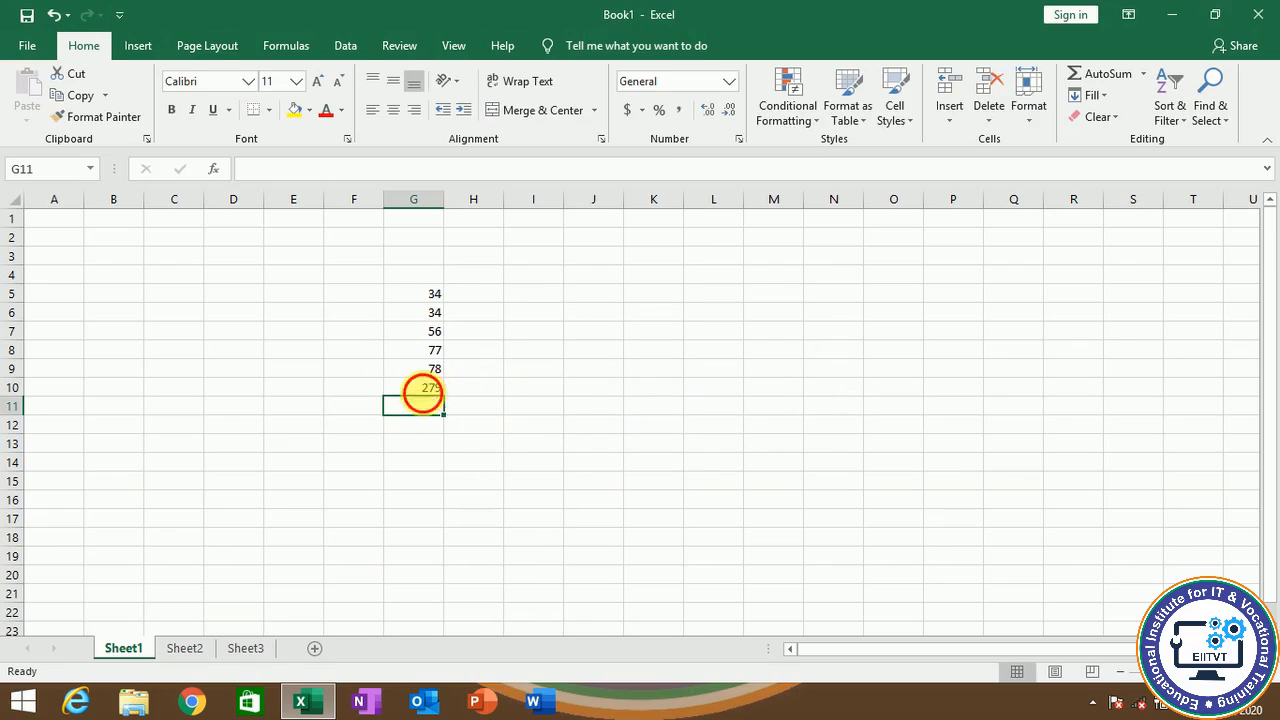
pyautogui.click(438, 395)
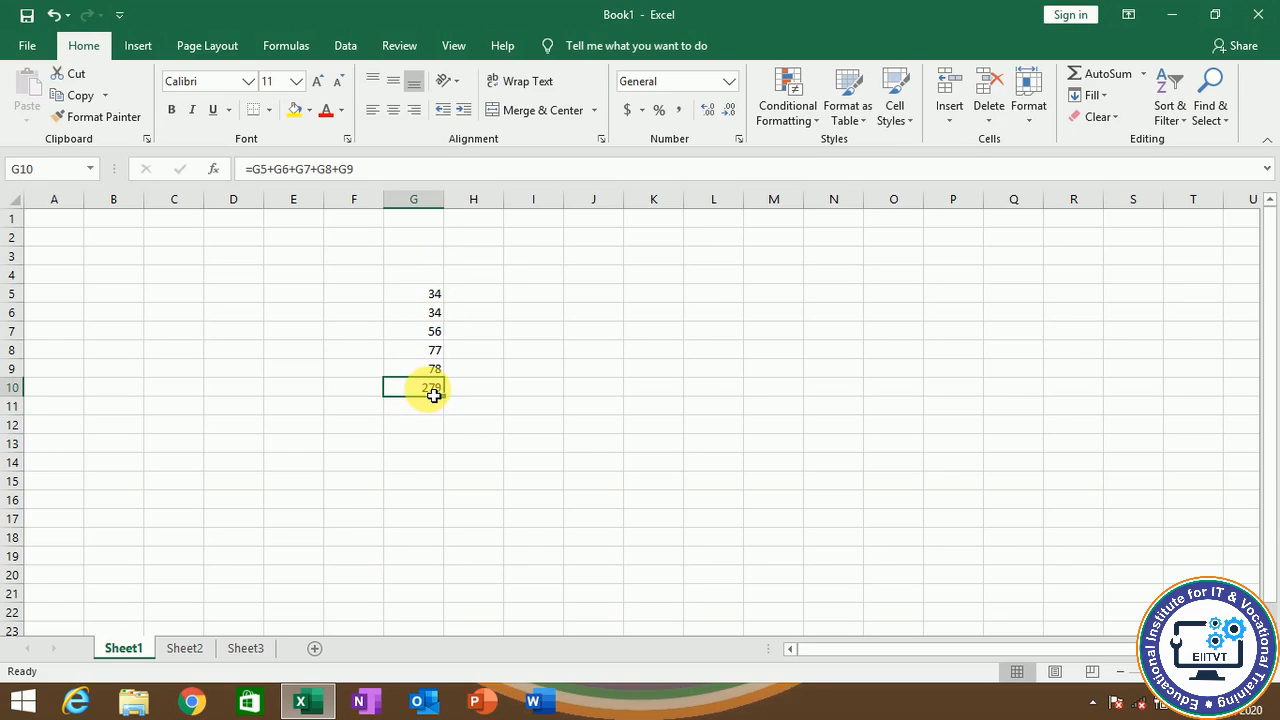
# Step: Replace the formula in cell G10 with =SUM(G5:G9) to add the whole range
pyautogui.press('BackSpace')
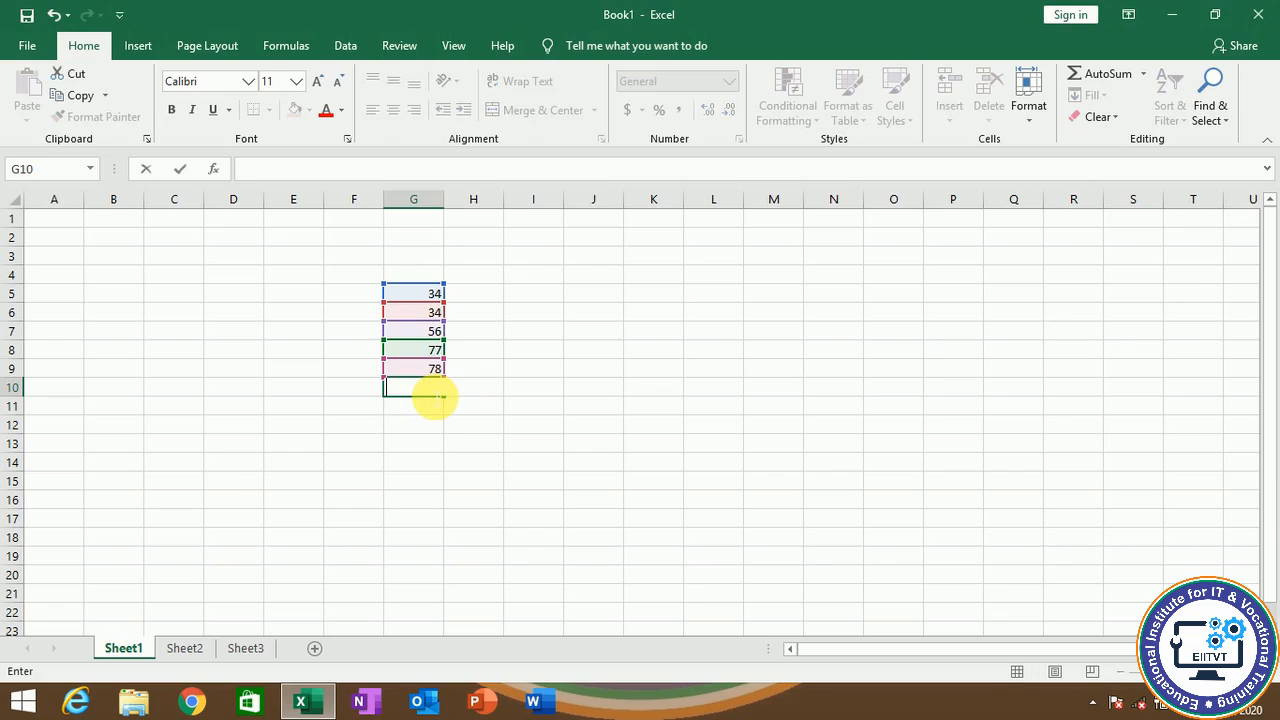
pyautogui.write('=')
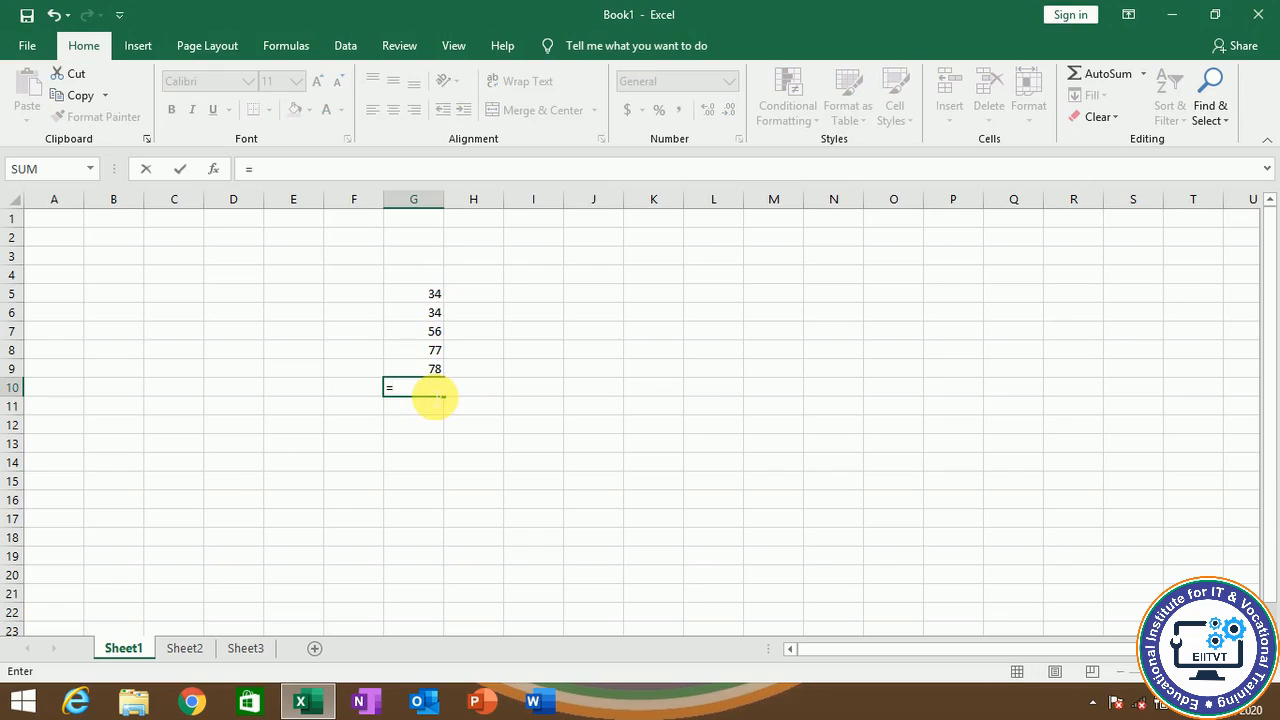
pyautogui.write('sum')
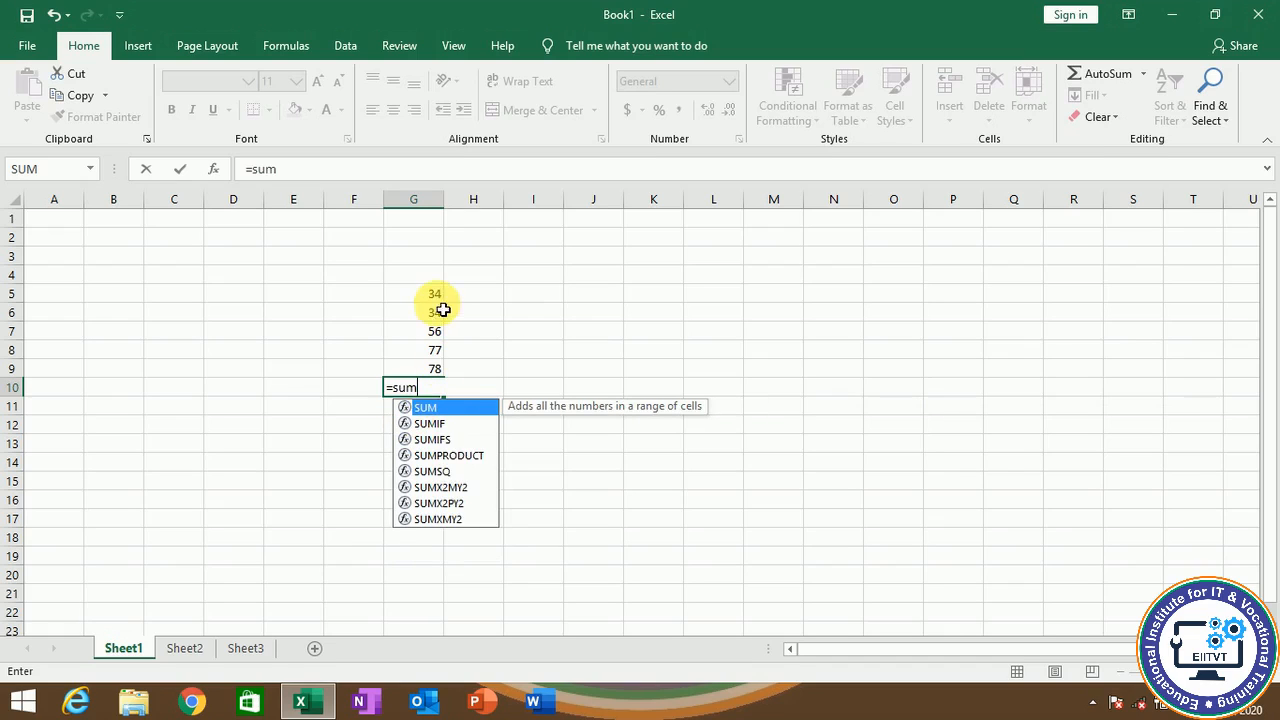
pyautogui.moveTo(436, 298)
pyautogui.mouseDown()
pyautogui.moveTo(445, 371)
pyautogui.moveTo(443, 303)
pyautogui.moveTo(423, 280)
pyautogui.moveTo(418, 310)
pyautogui.mouseUp()
pyautogui.click(424, 392)
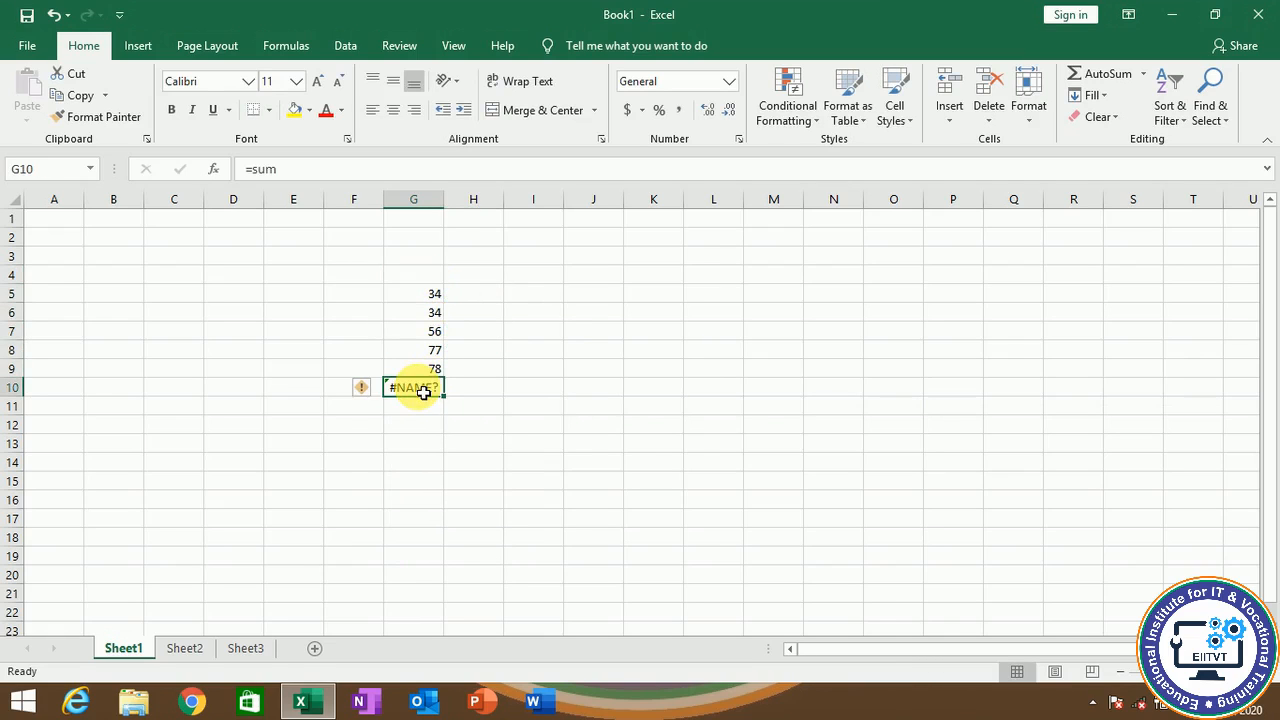
pyautogui.doubleClick(426, 393)
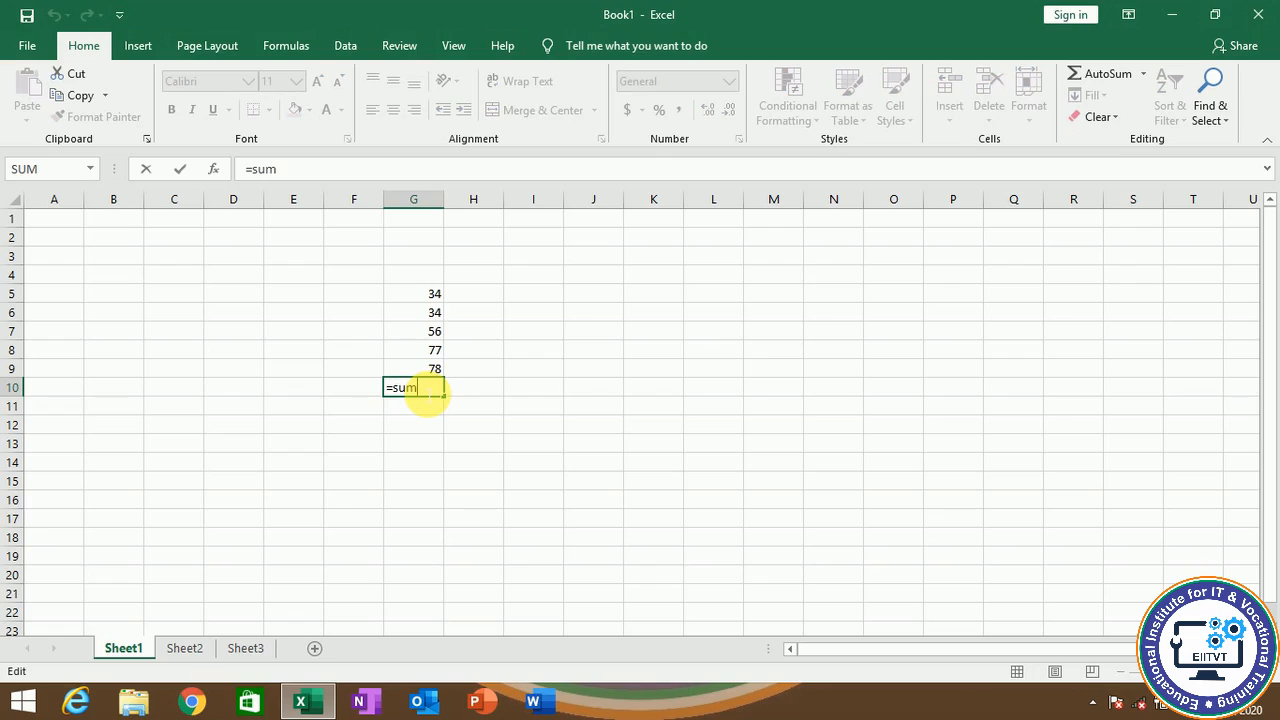
pyautogui.write('(')
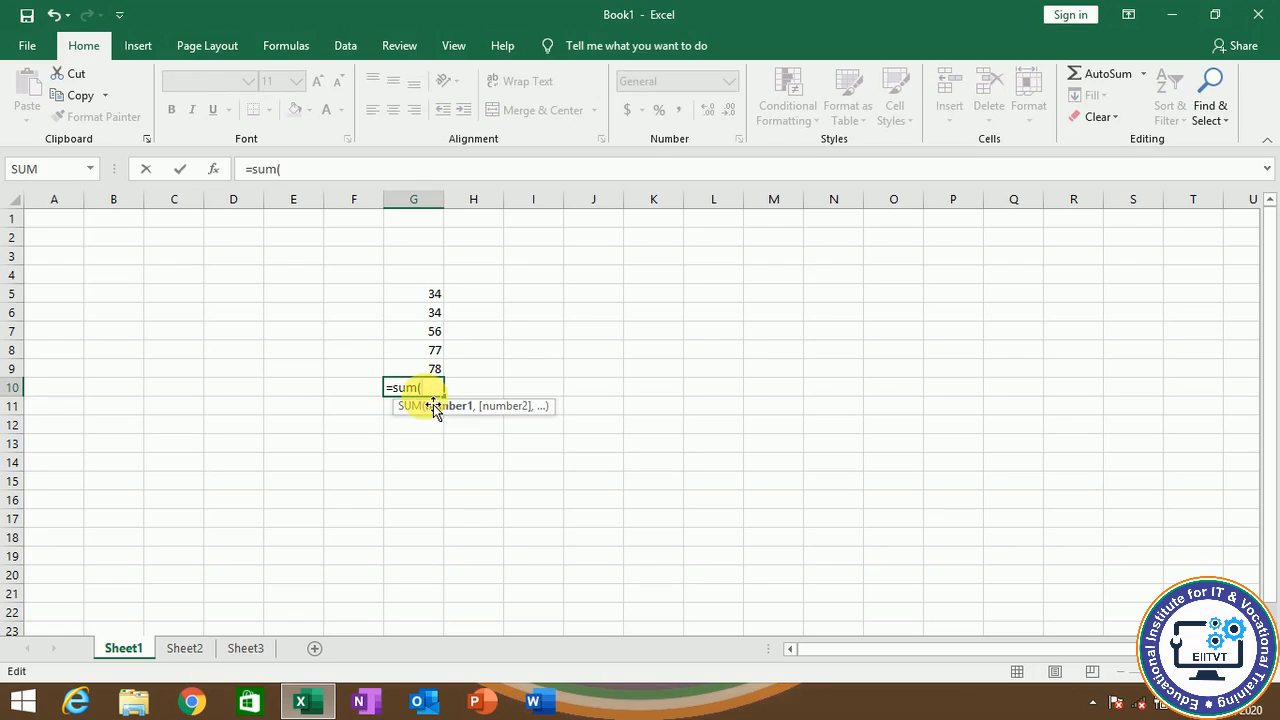
pyautogui.moveTo(428, 300); pyautogui.dragTo(428, 368)
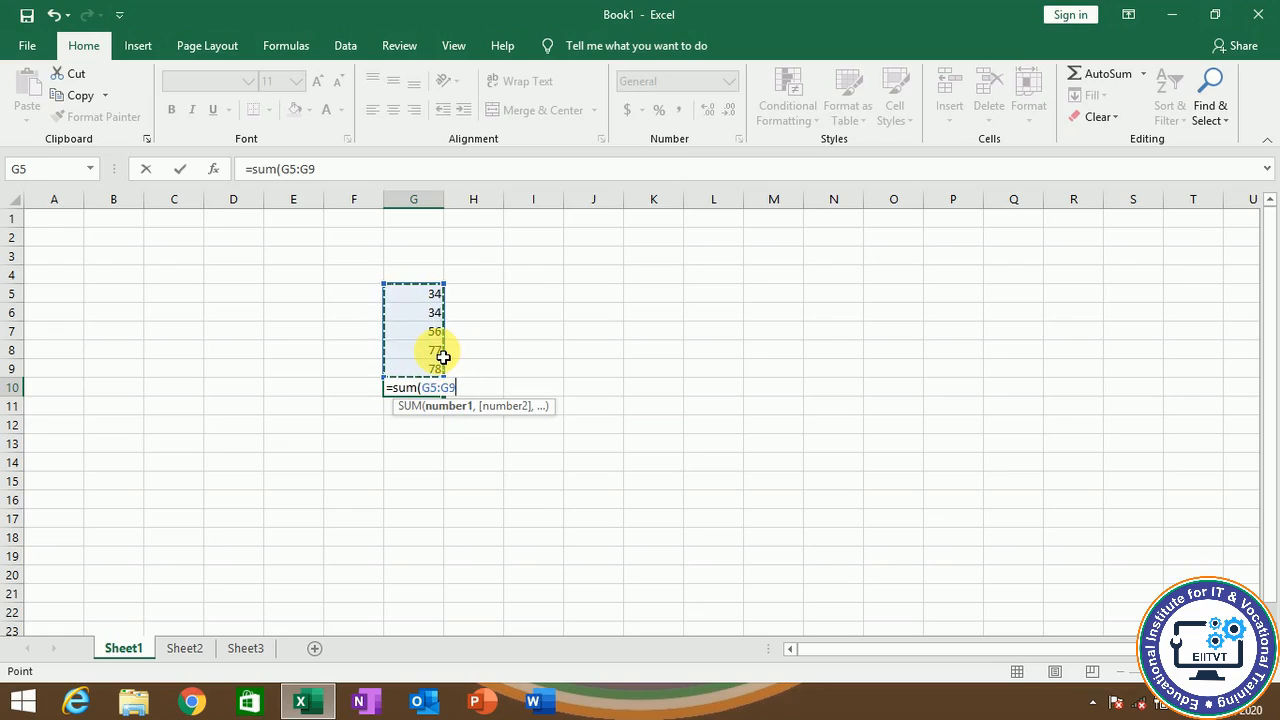
pyautogui.write(')')
pyautogui.press('Return')
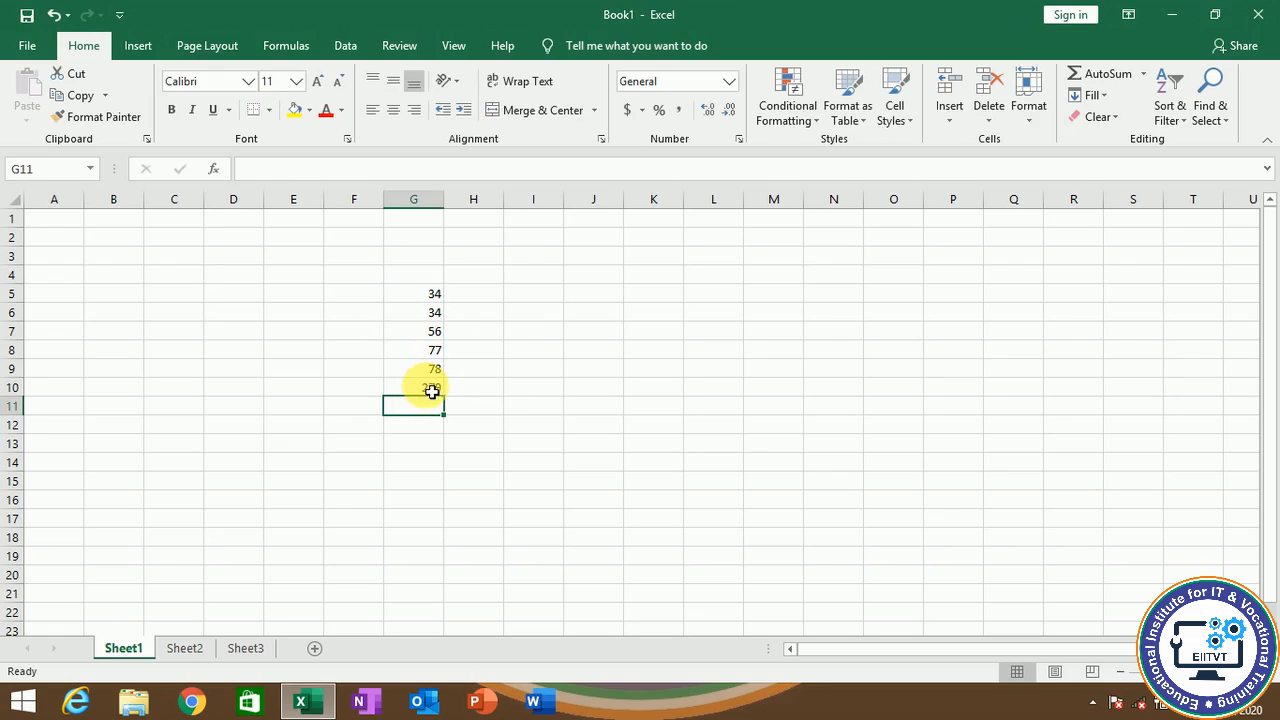
pyautogui.click(439, 389)
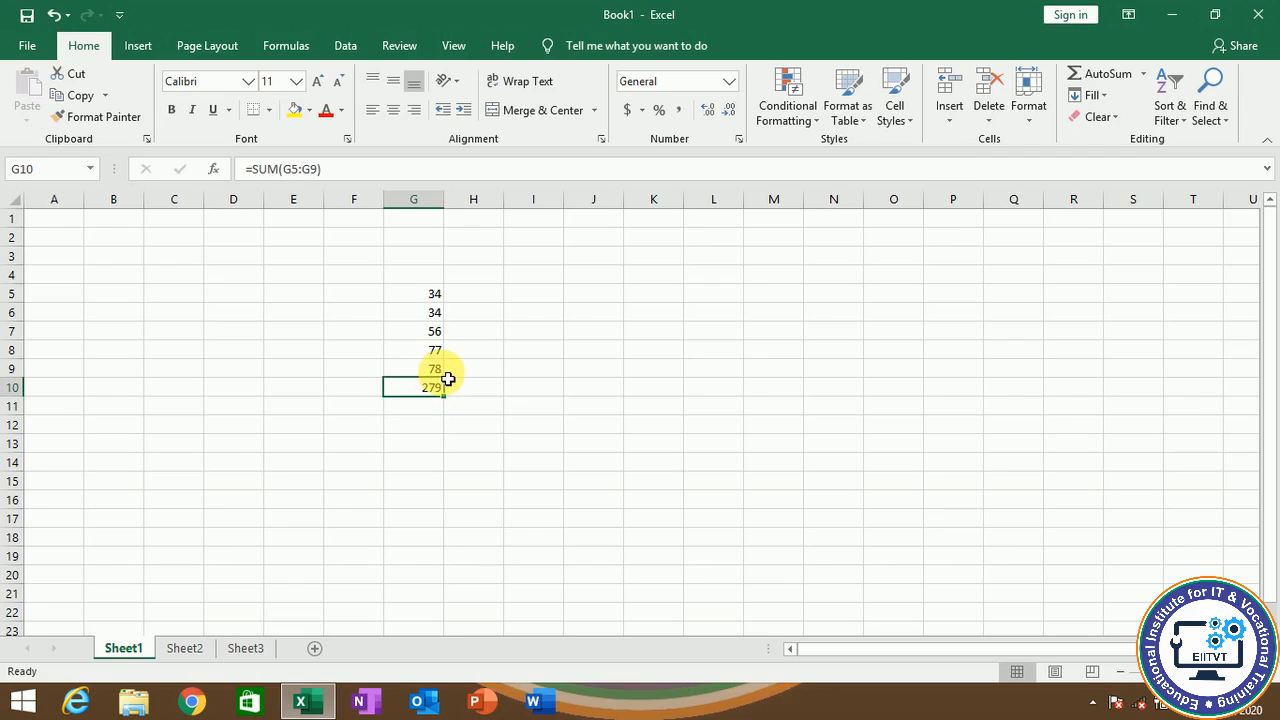
pyautogui.click(490, 393)
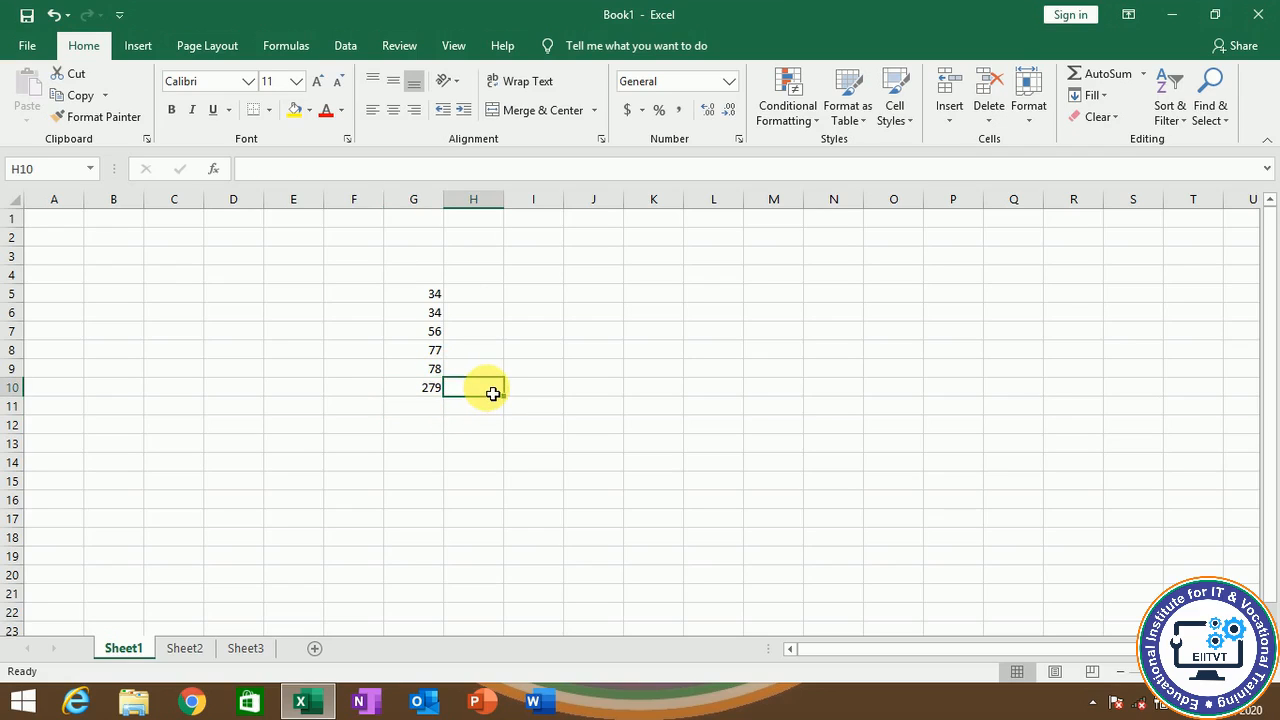
pyautogui.click(486, 372)
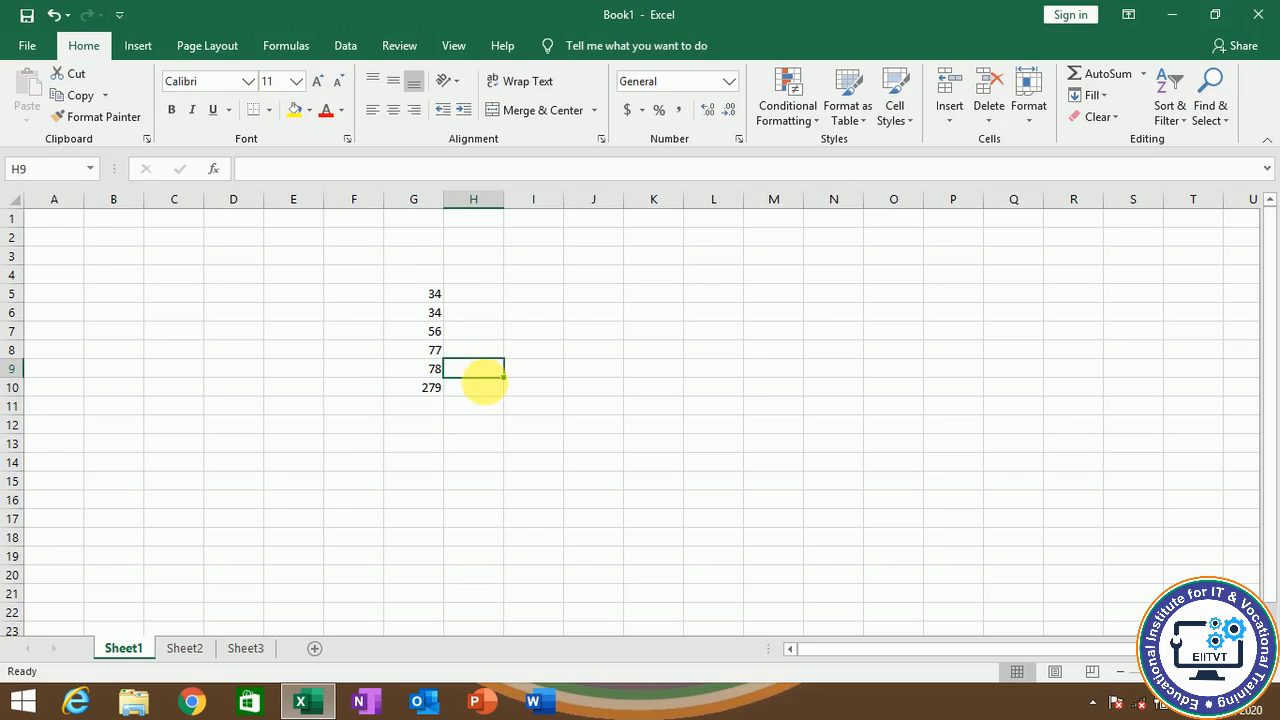
pyautogui.click(487, 395)
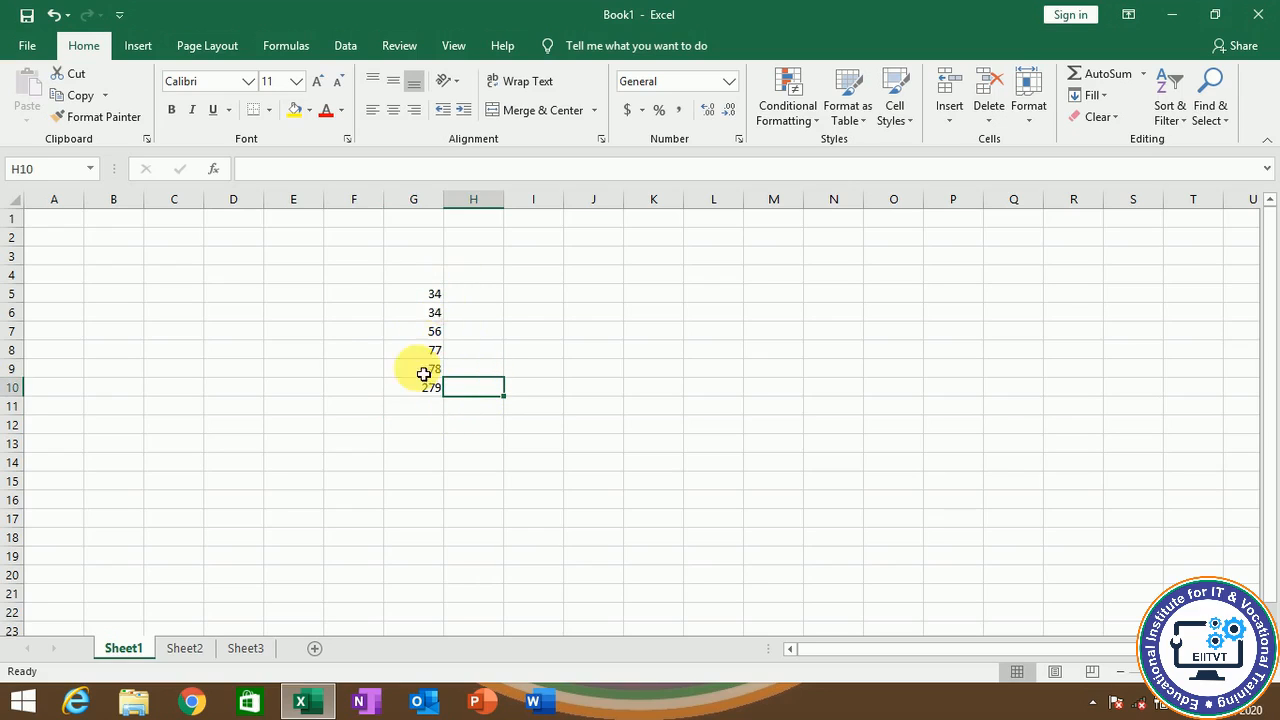
pyautogui.moveTo(430, 352); pyautogui.dragTo(430, 370)
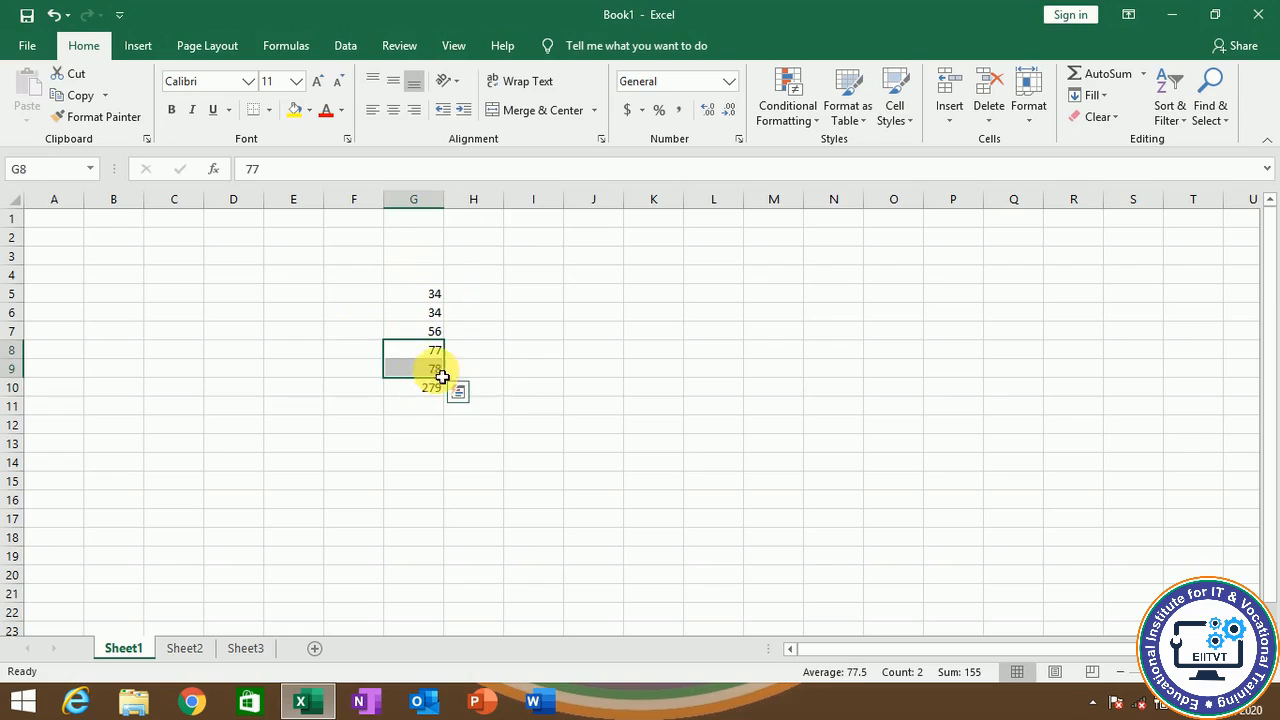
pyautogui.click(498, 388)
pyautogui.click(540, 387)
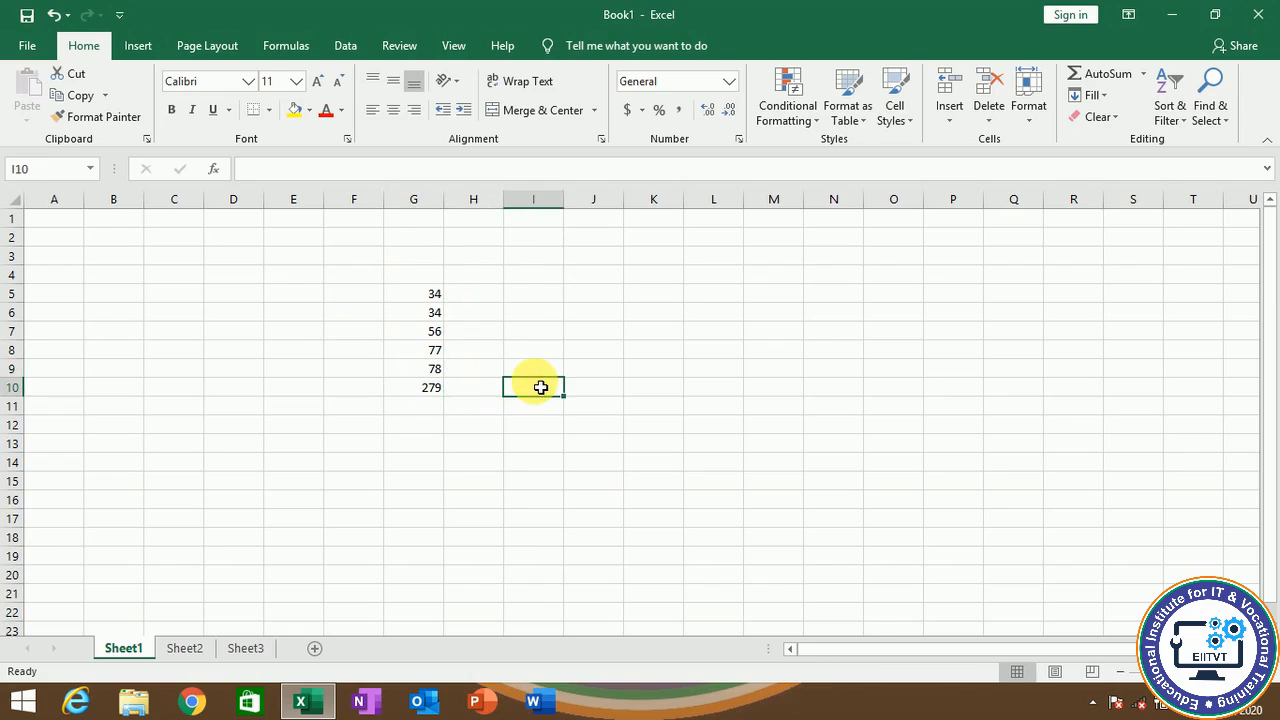
# Step: Count the numeric cells of column G in cell I10 with the formula =COUNT(G5:G10)
pyautogui.write('=cou')
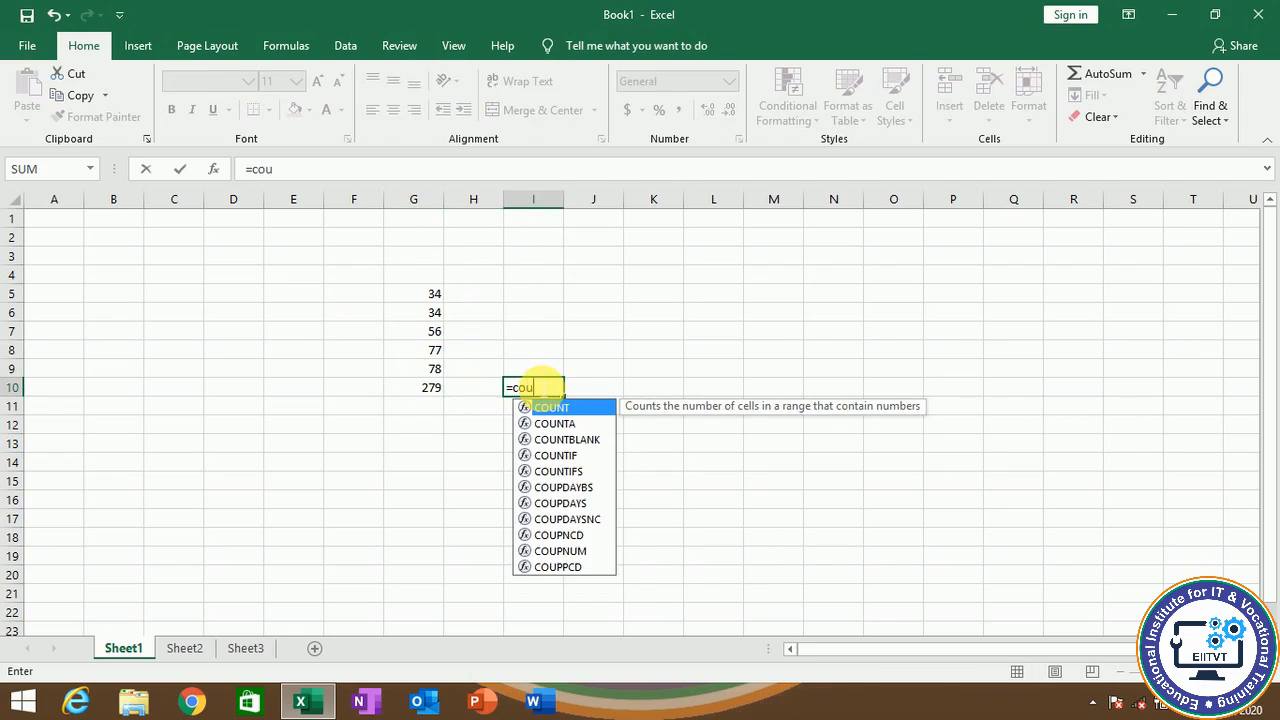
pyautogui.write('nt')
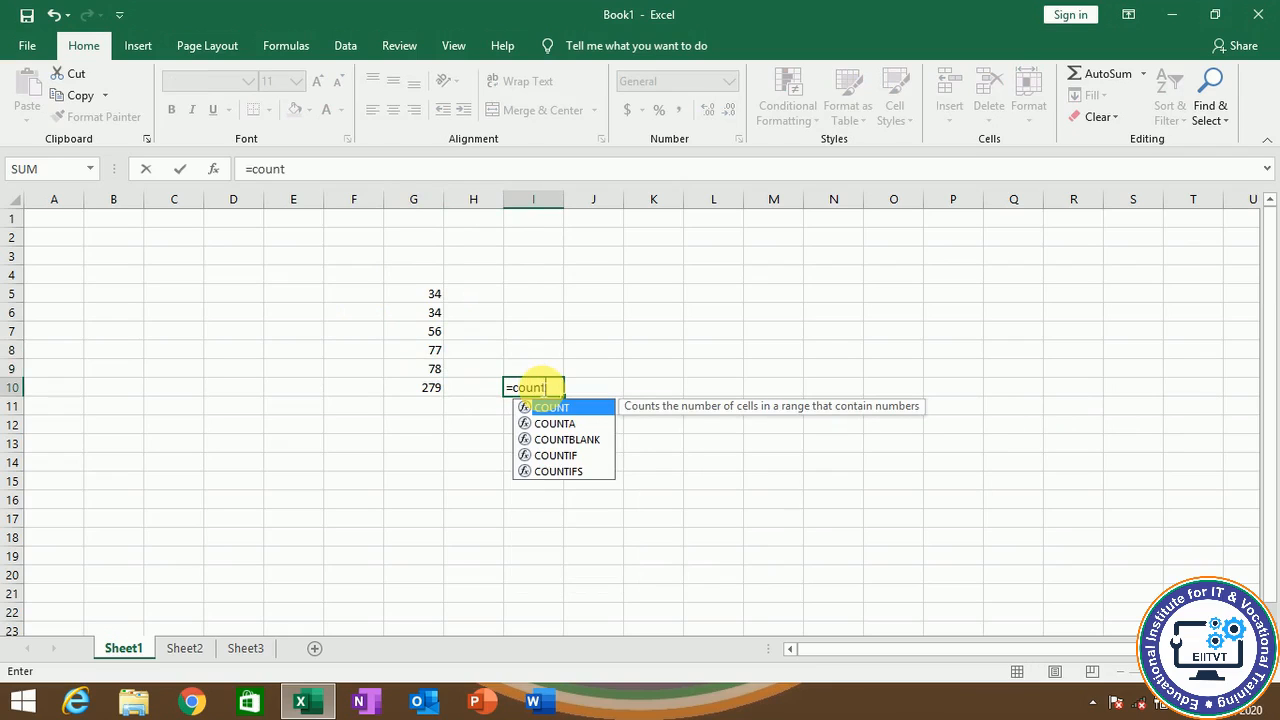
pyautogui.write('(')
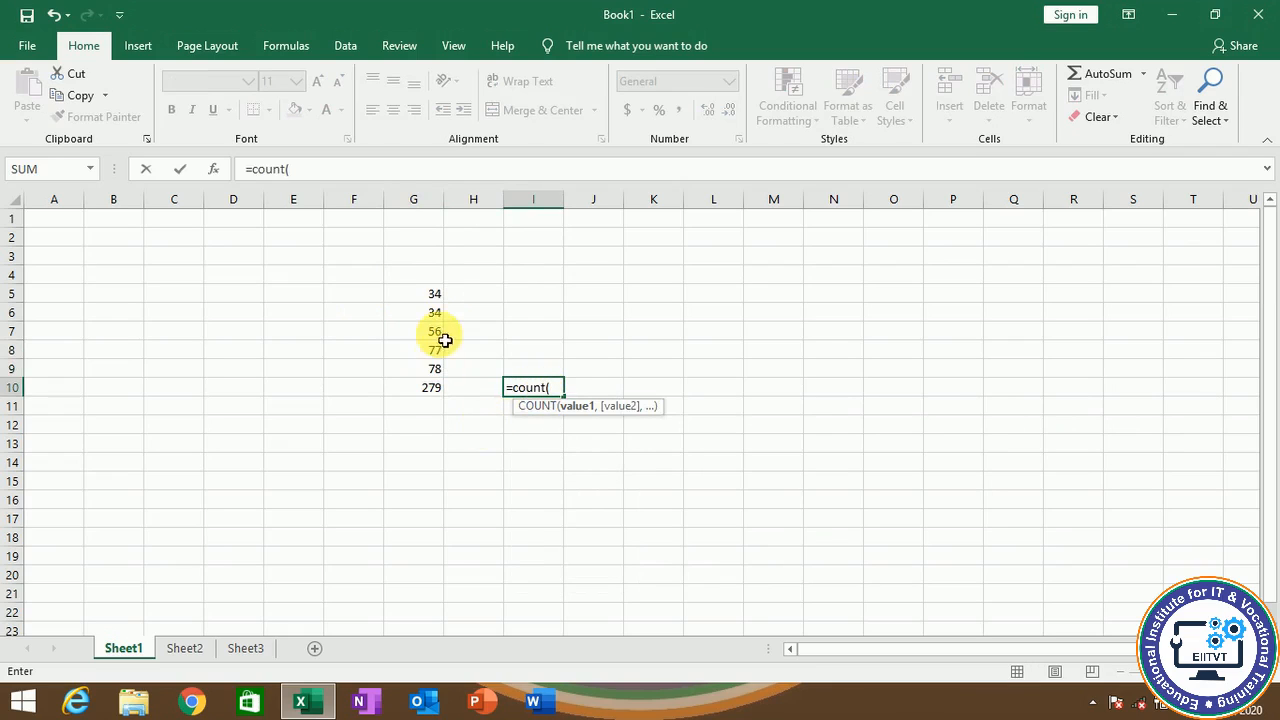
pyautogui.moveTo(434, 294); pyautogui.dragTo(430, 382)
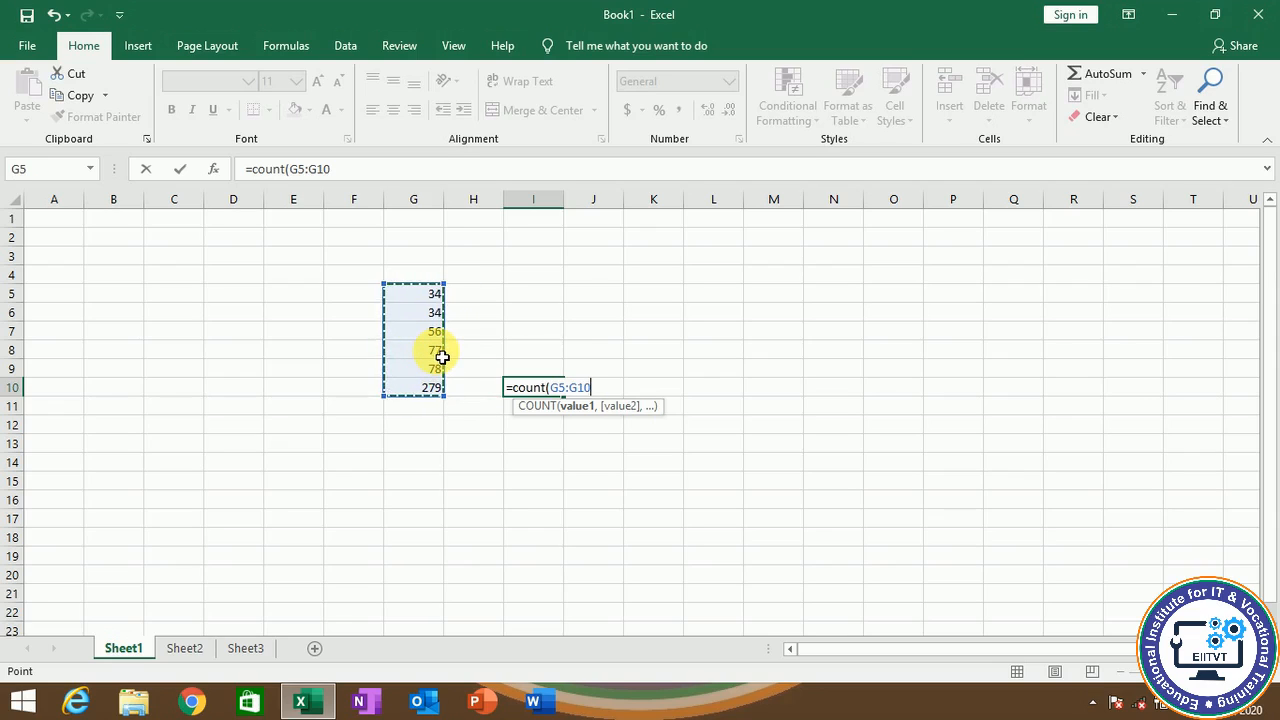
pyautogui.write(')')
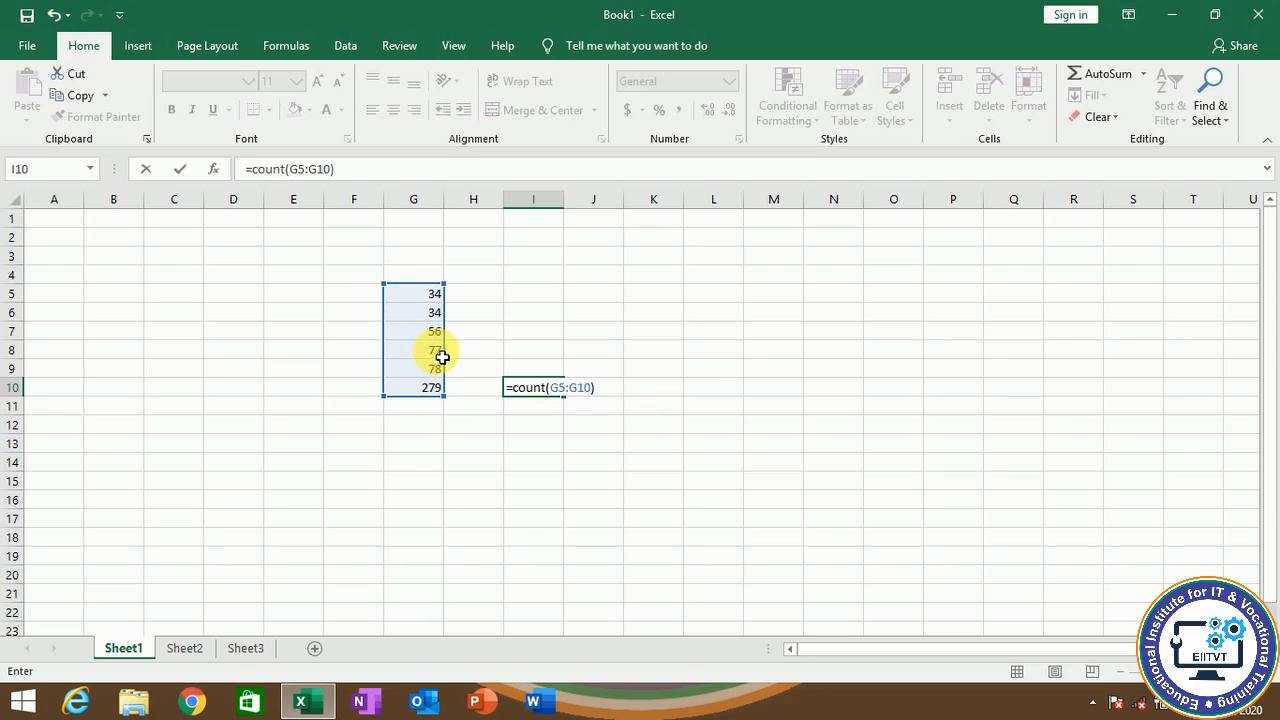
pyautogui.press('Return')
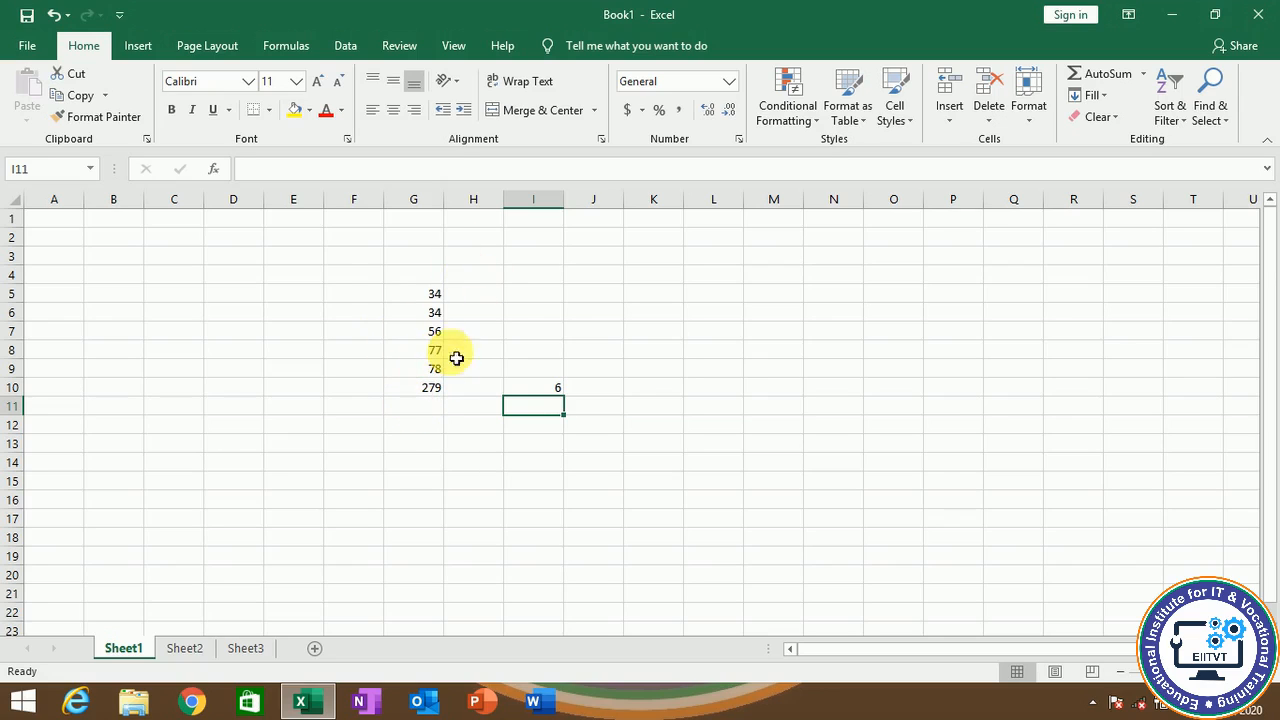
pyautogui.click(549, 432)
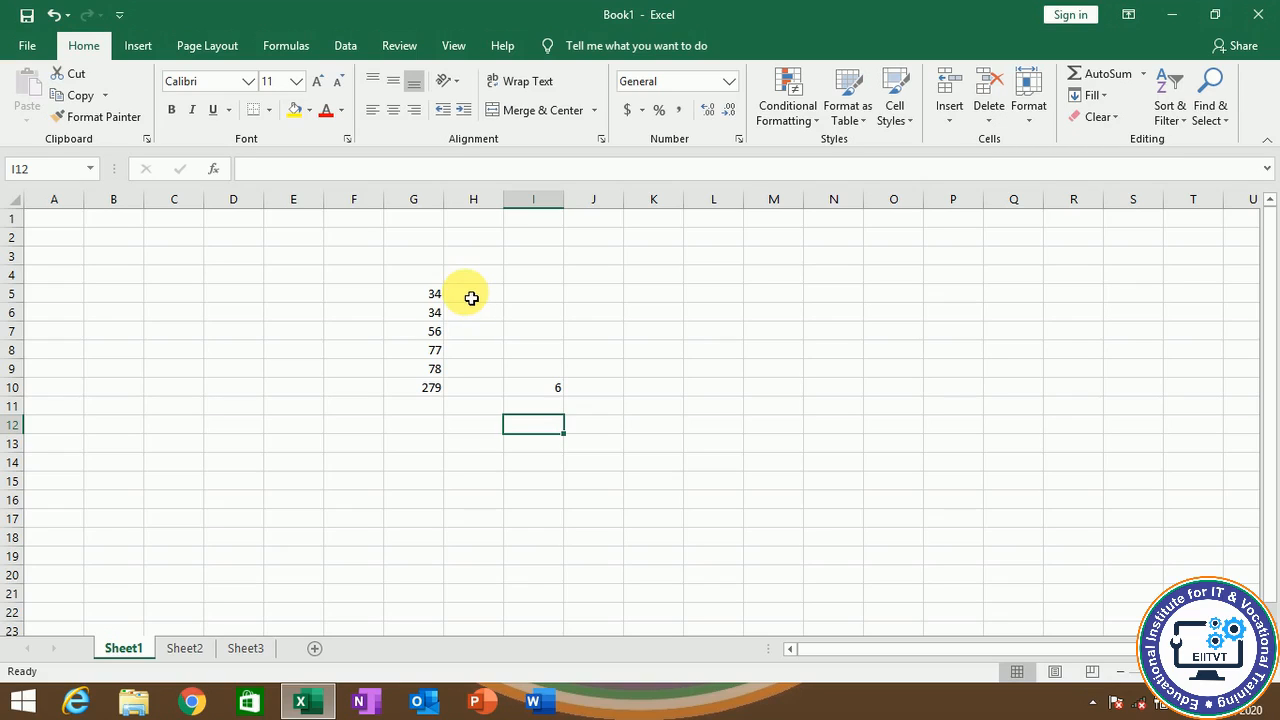
# Step: Count the non-empty cells of column G in cell I8 with the formula =COUNTA(G4:G10)
pyautogui.click(549, 352)
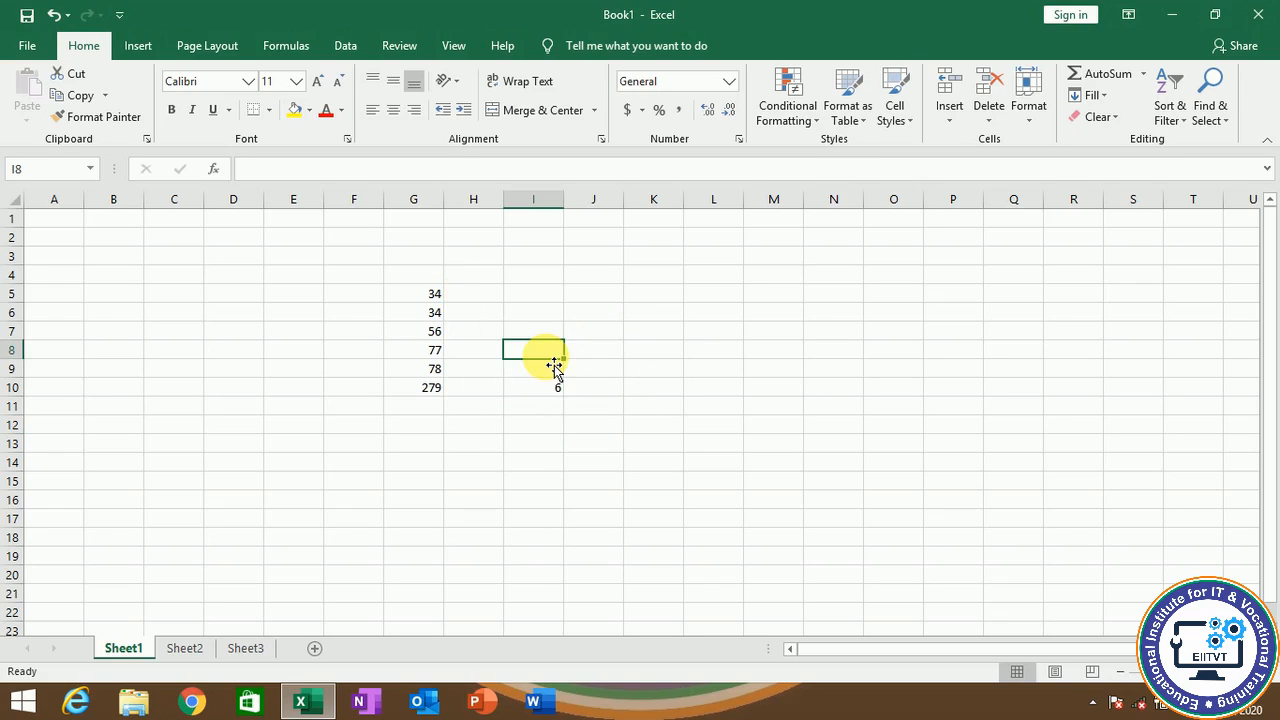
pyautogui.write('coun')
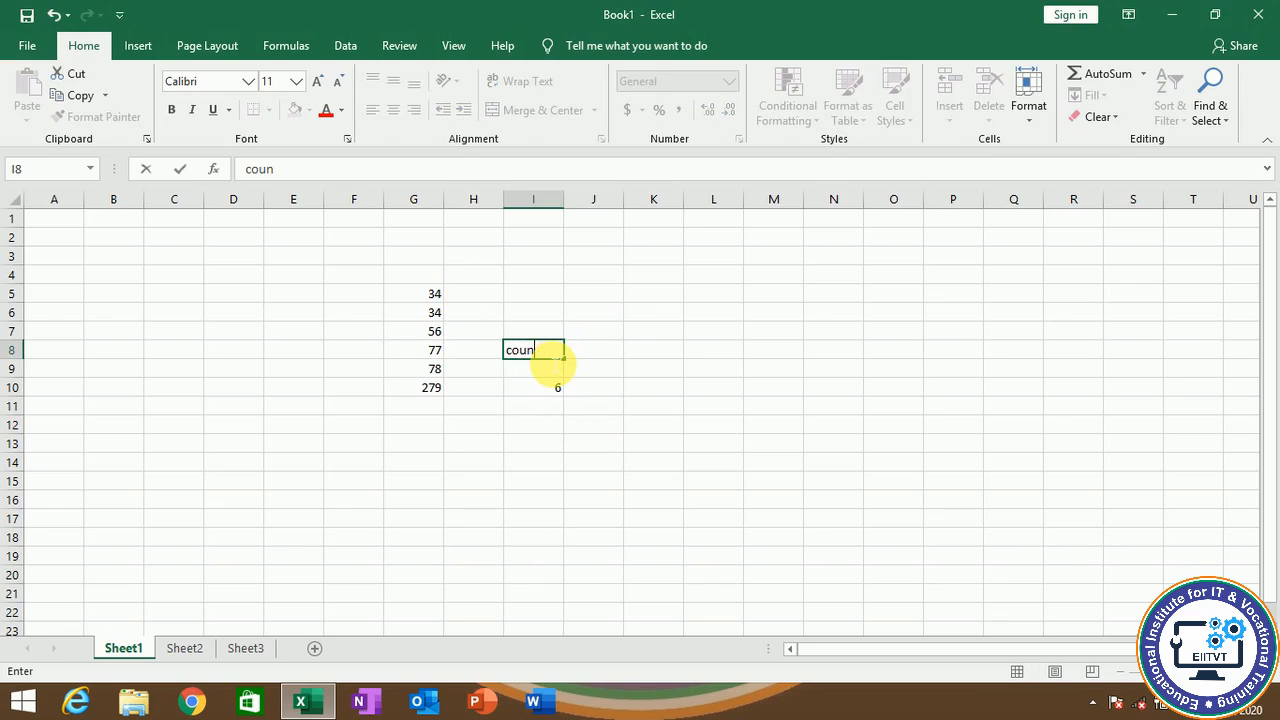
pyautogui.press('BackSpace')
pyautogui.press('BackSpace')
pyautogui.press('BackSpace')
pyautogui.write('=cou')
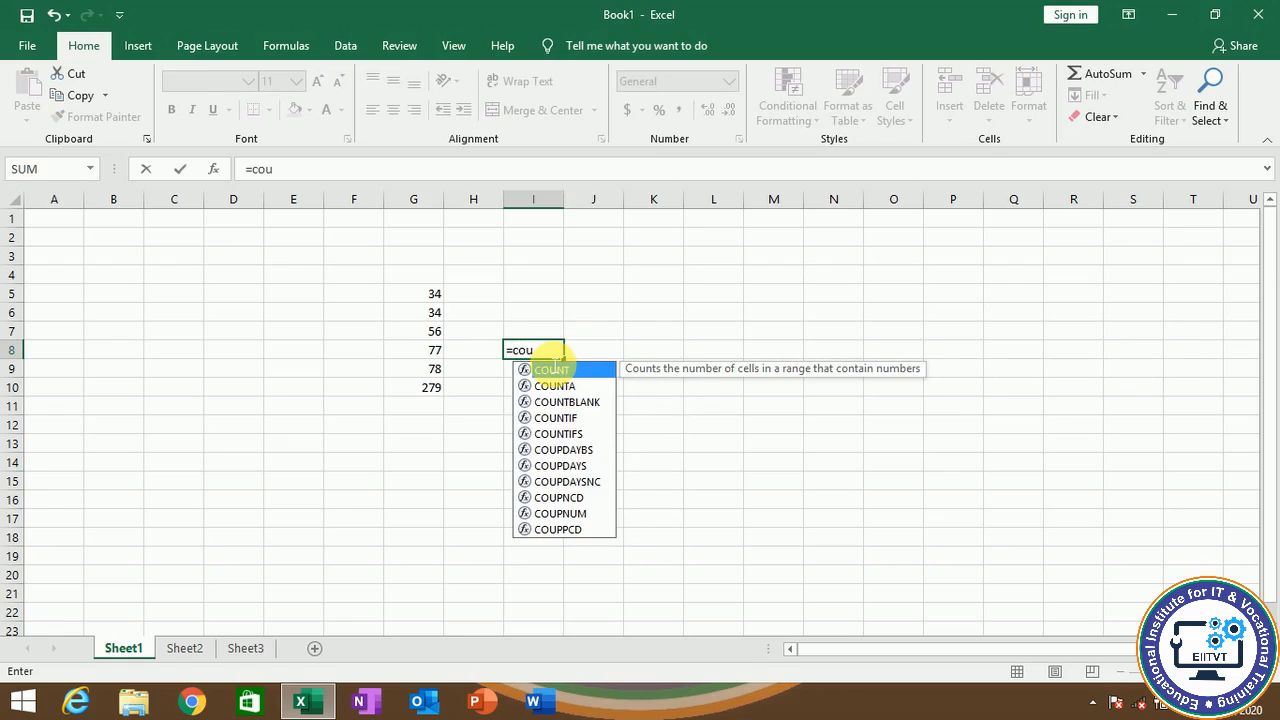
pyautogui.press('Down')
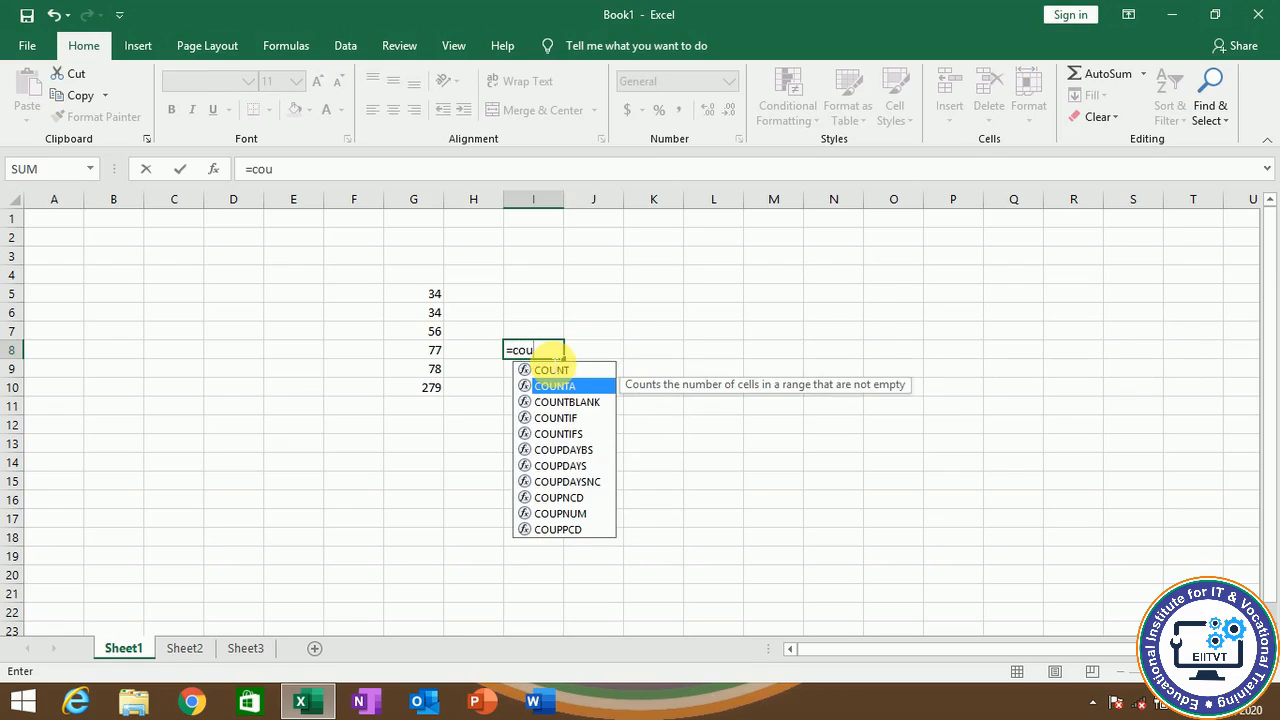
pyautogui.press('Tab')
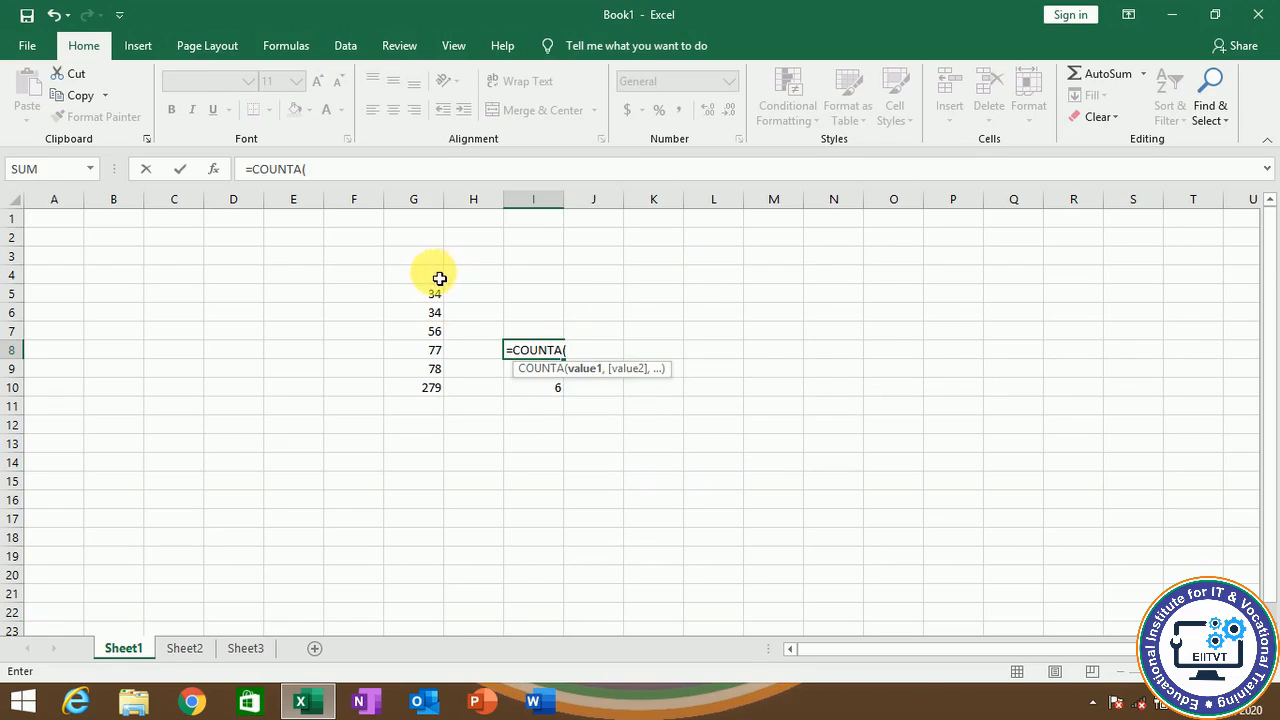
pyautogui.moveTo(437, 275); pyautogui.dragTo(430, 388)
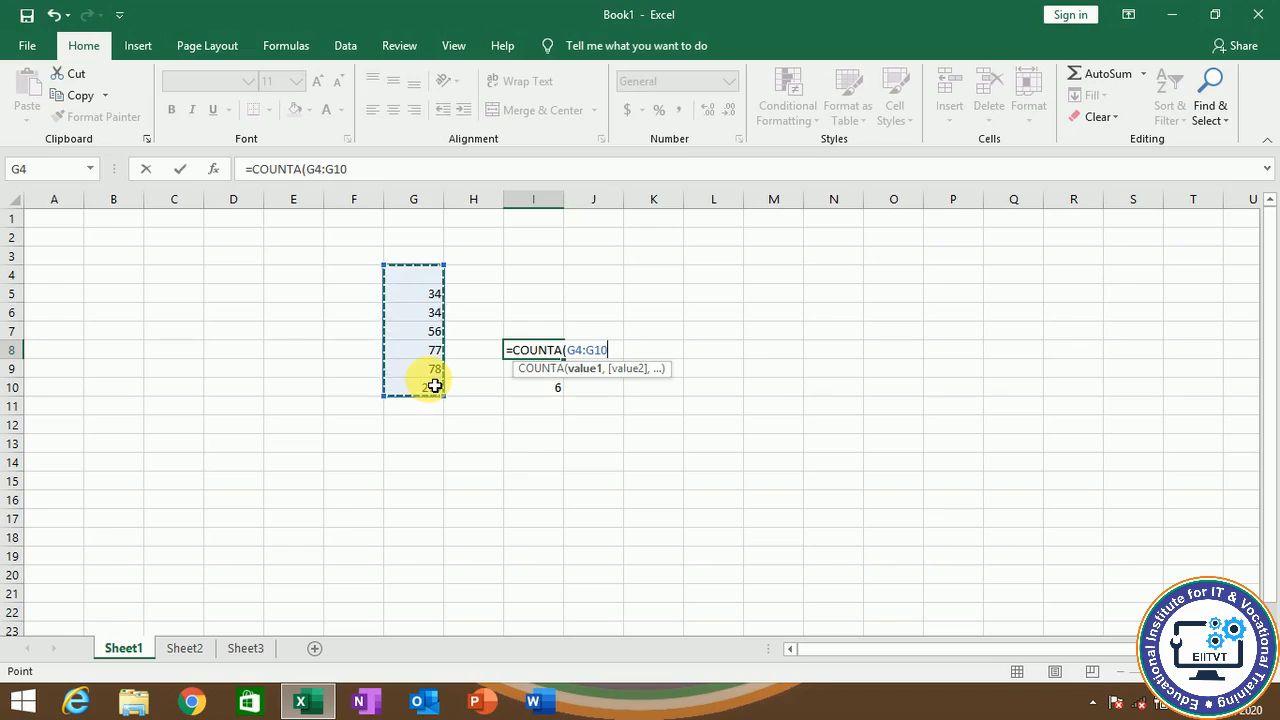
pyautogui.write(')')
pyautogui.press('Return')
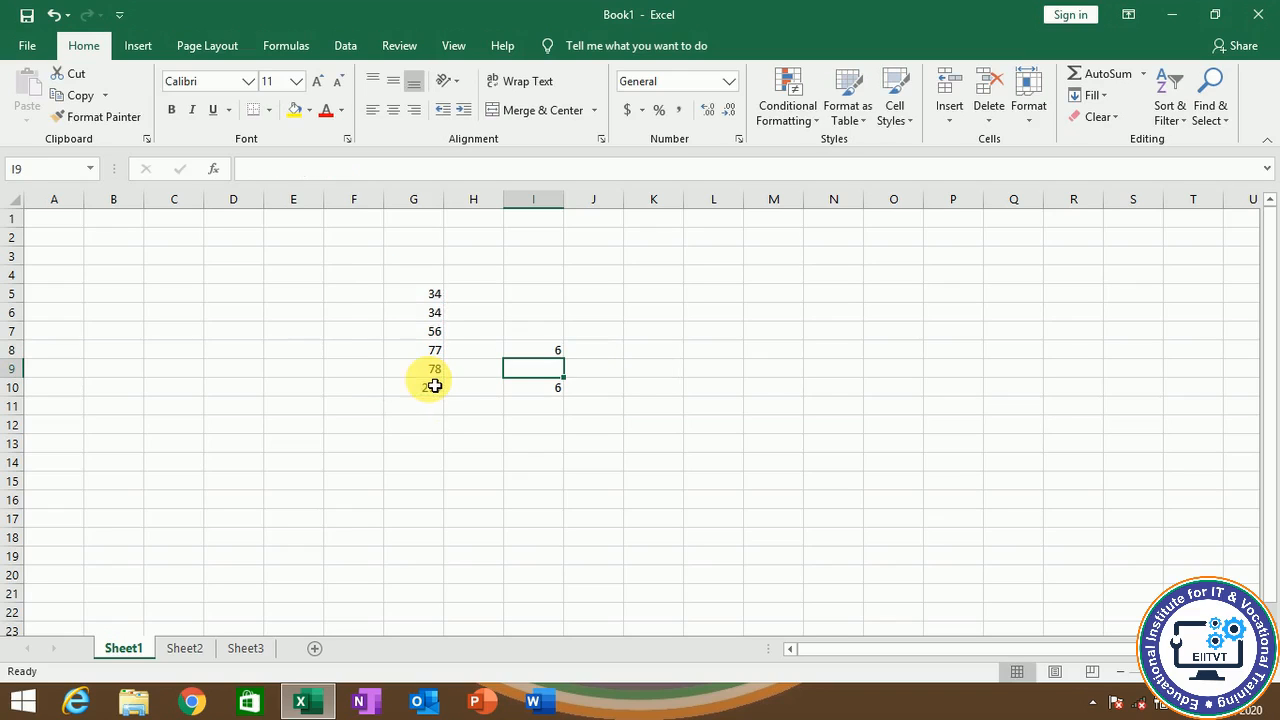
# Step: Enter the text dfr in cell G4 and check the COUNTA formula in cell I8
pyautogui.click(435, 280)
pyautogui.write('dfr')
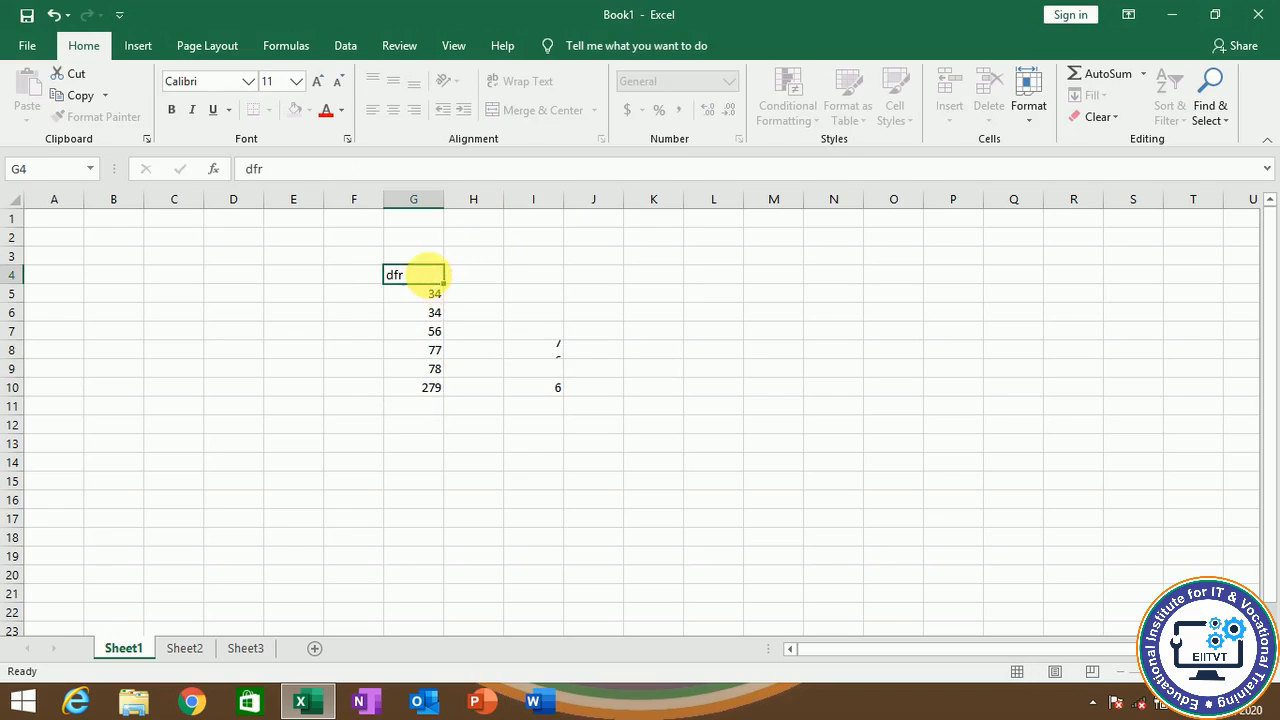
pyautogui.press('Return')
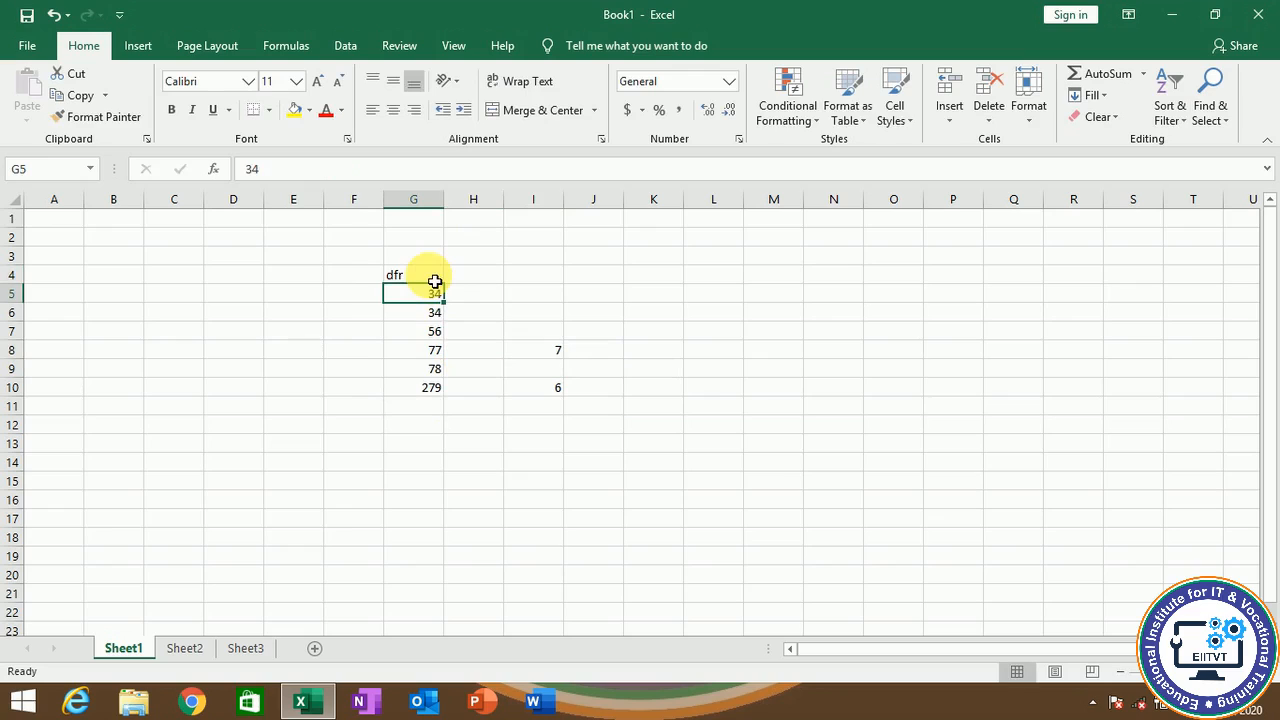
pyautogui.click(554, 358)
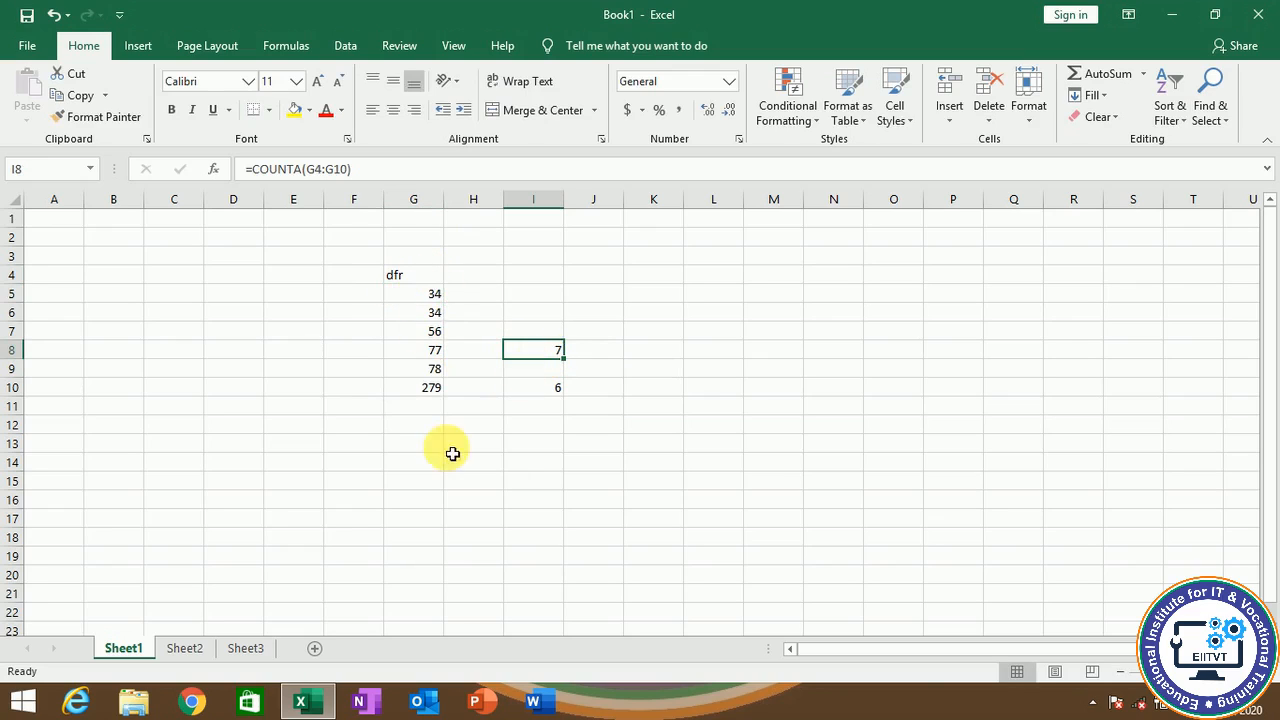
# Step: Clear all the numbers, text and formulas from the range F3:J12
pyautogui.moveTo(385, 296); pyautogui.dragTo(663, 431)
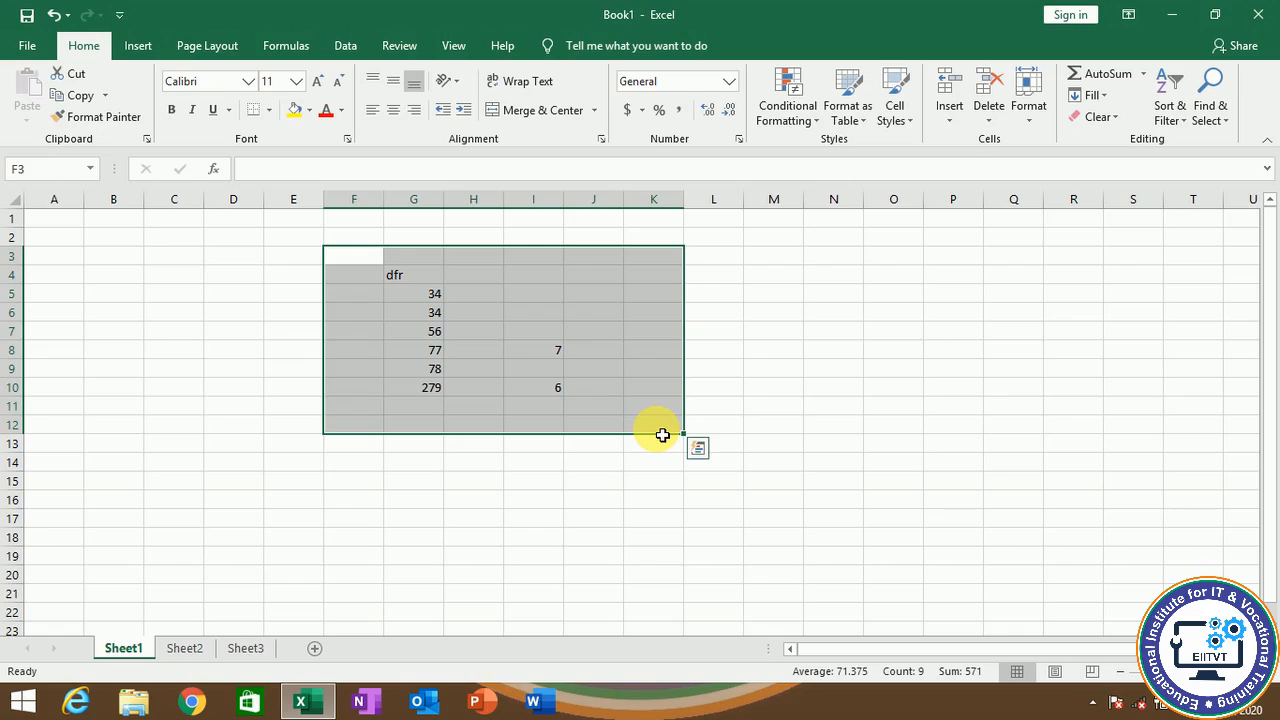
pyautogui.click(643, 374)
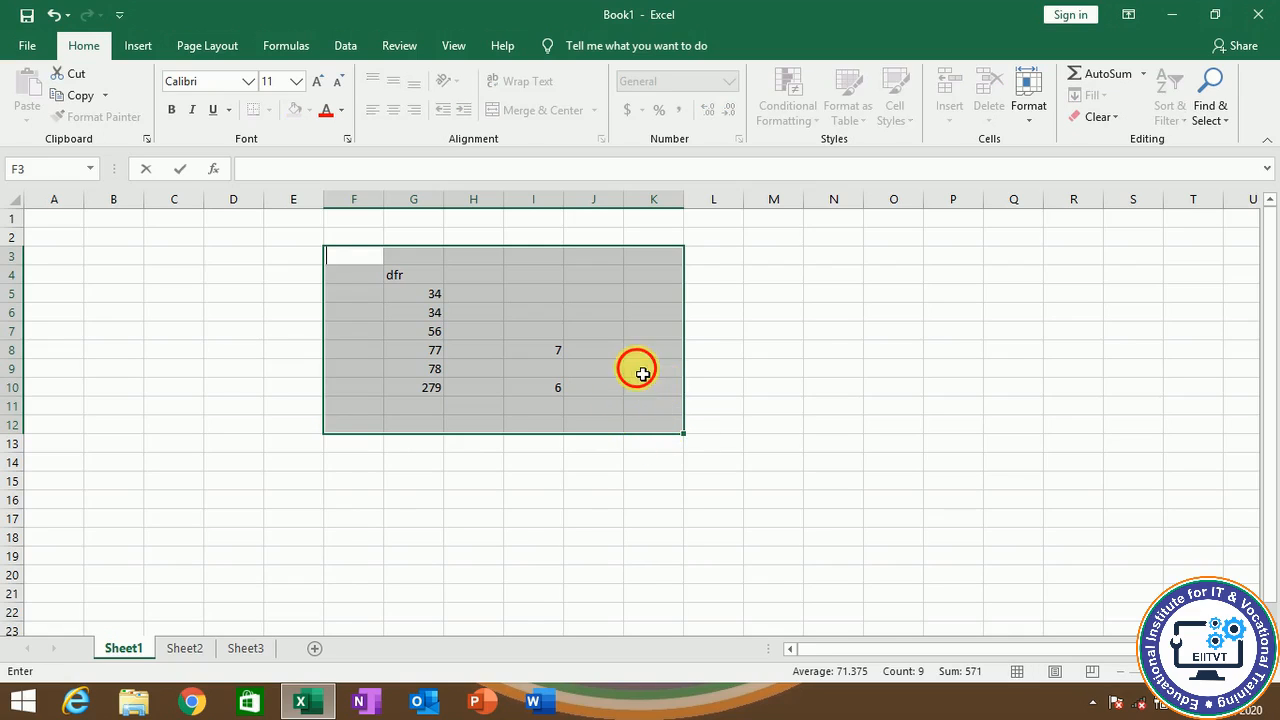
pyautogui.moveTo(354, 251); pyautogui.dragTo(586, 423)
pyautogui.press('Delete')
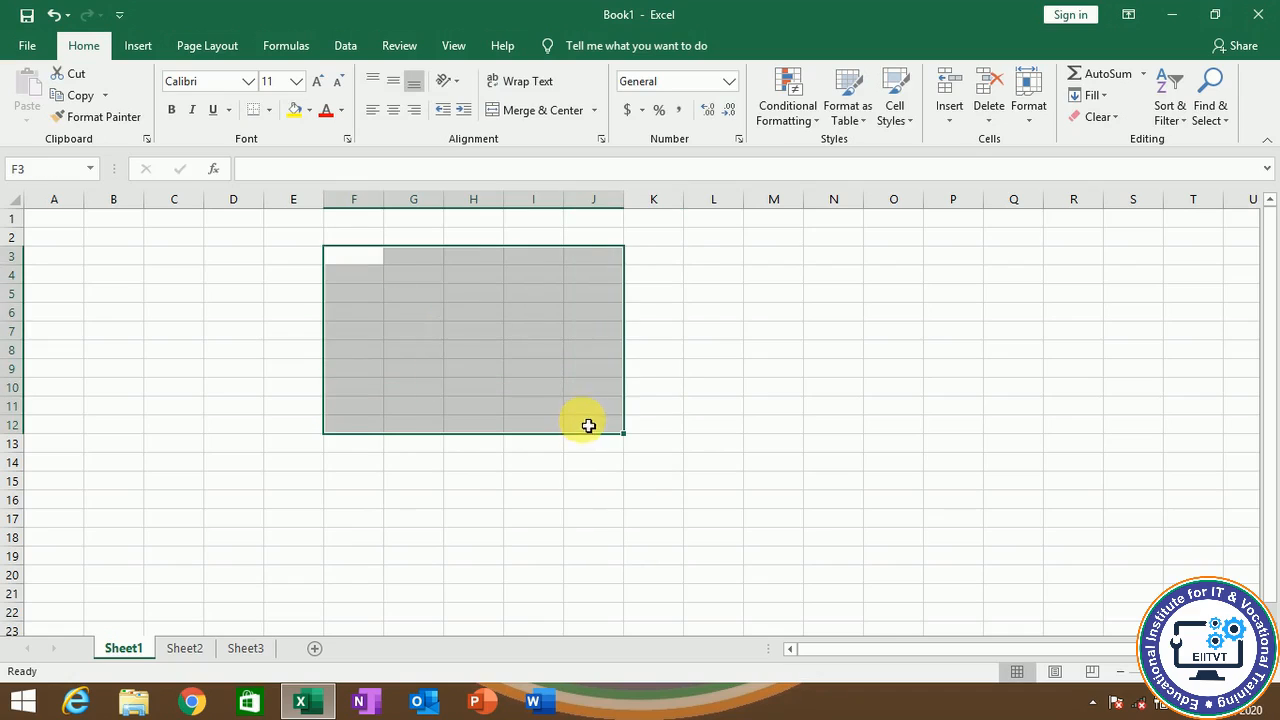
pyautogui.click(375, 393)
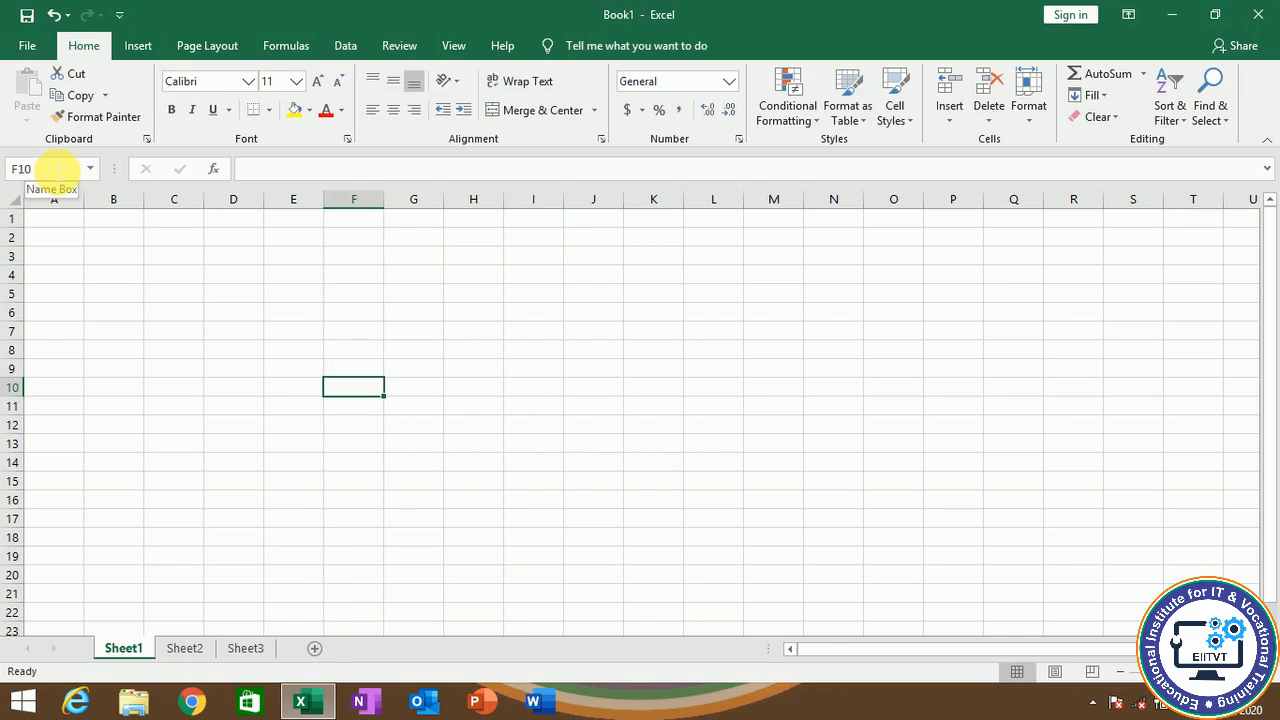
# Step: Widen the Name Box and select the whole sheet to read its total row and column count
pyautogui.click(23, 206)
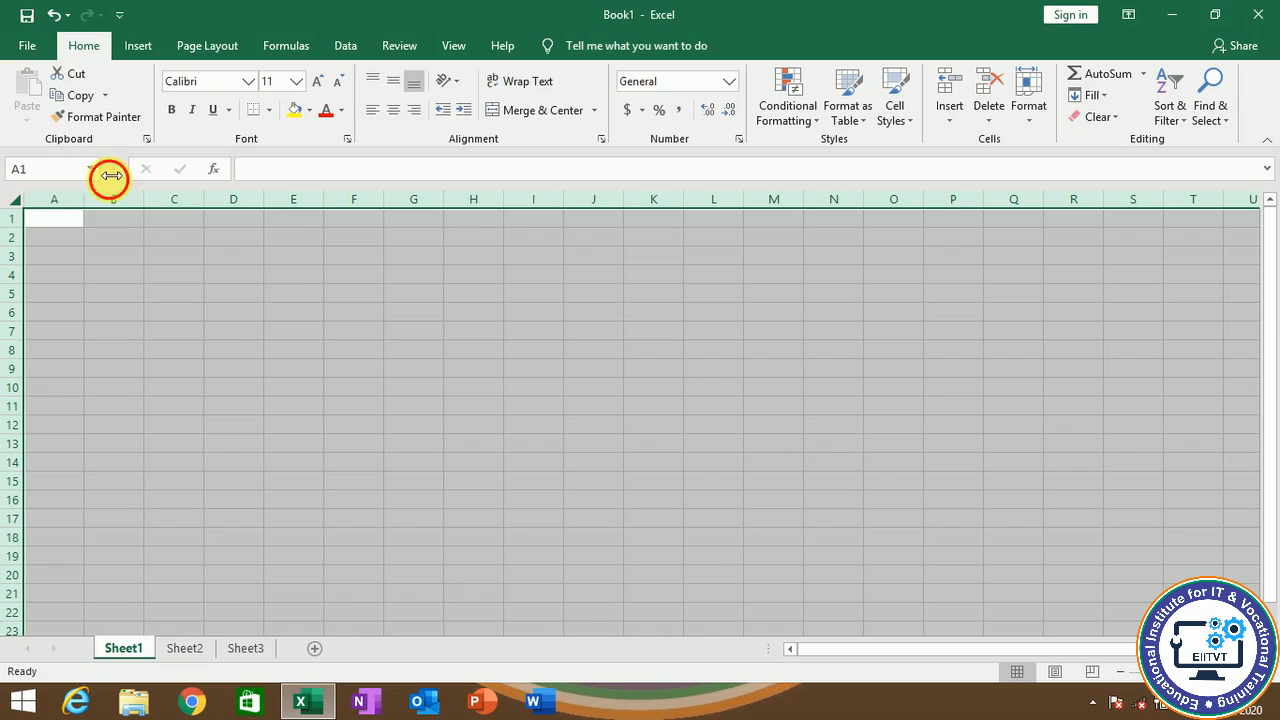
pyautogui.moveTo(110, 175); pyautogui.dragTo(352, 169)
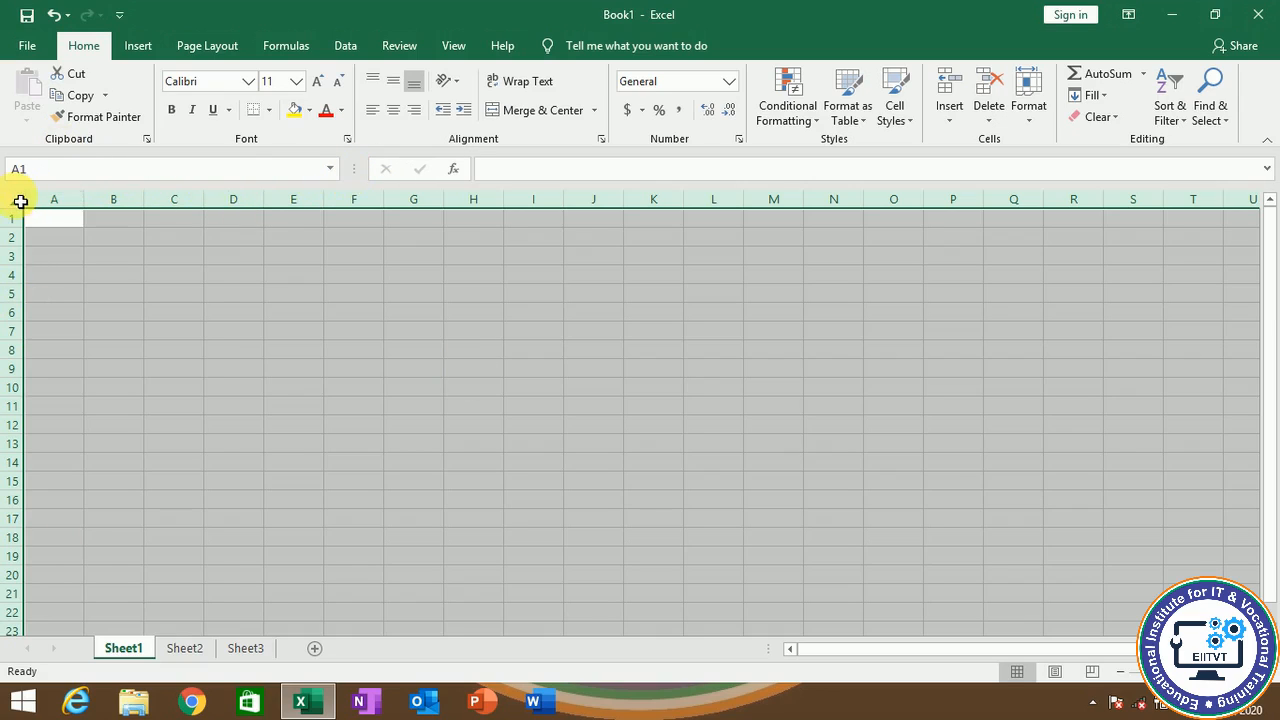
pyautogui.click(22, 207)
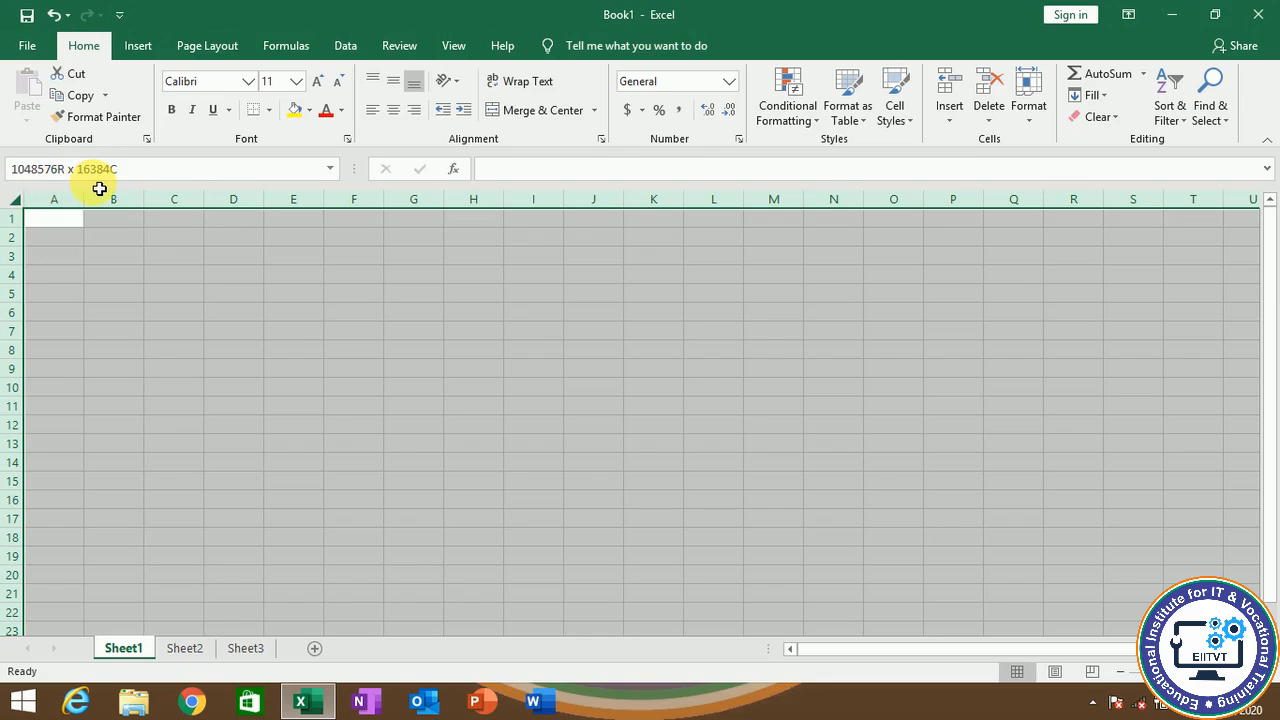
pyautogui.moveTo(100, 188); pyautogui.dragTo(12, 206)
pyautogui.click(86, 251)
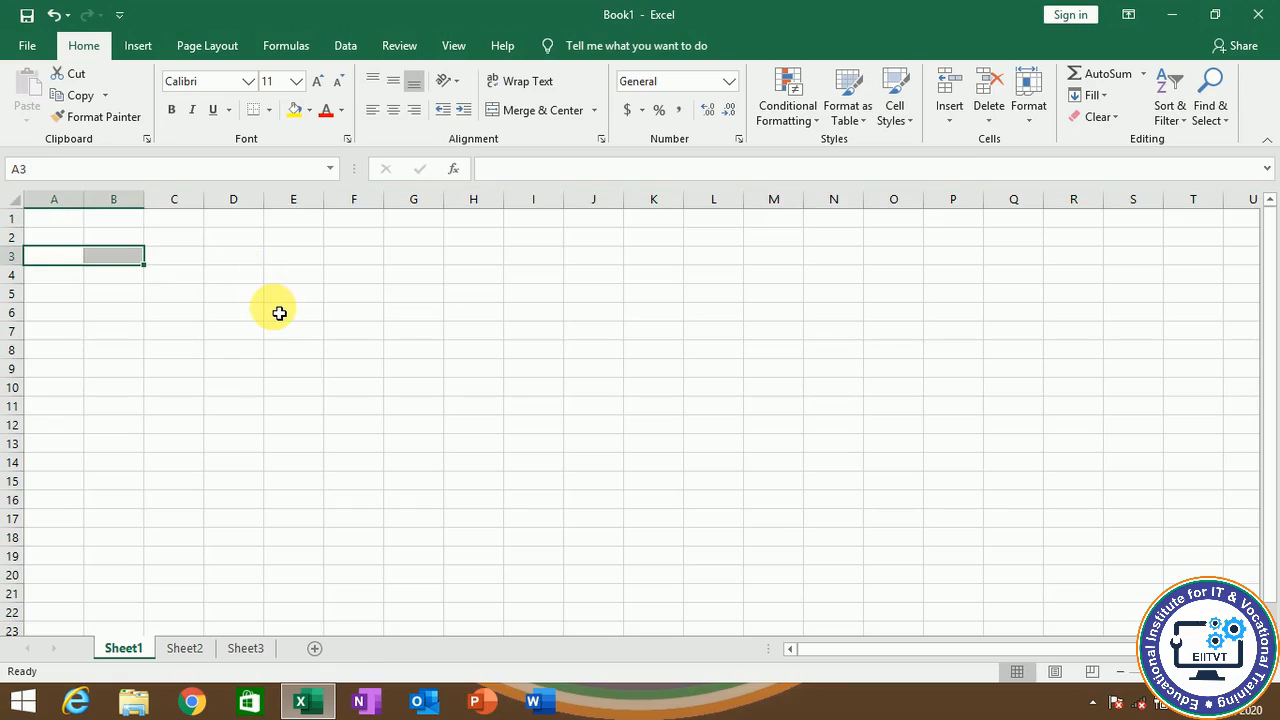
# Step: Count the sheet's columns in cell E6 with the formula =COLUMNS(1:1)
pyautogui.click(281, 314)
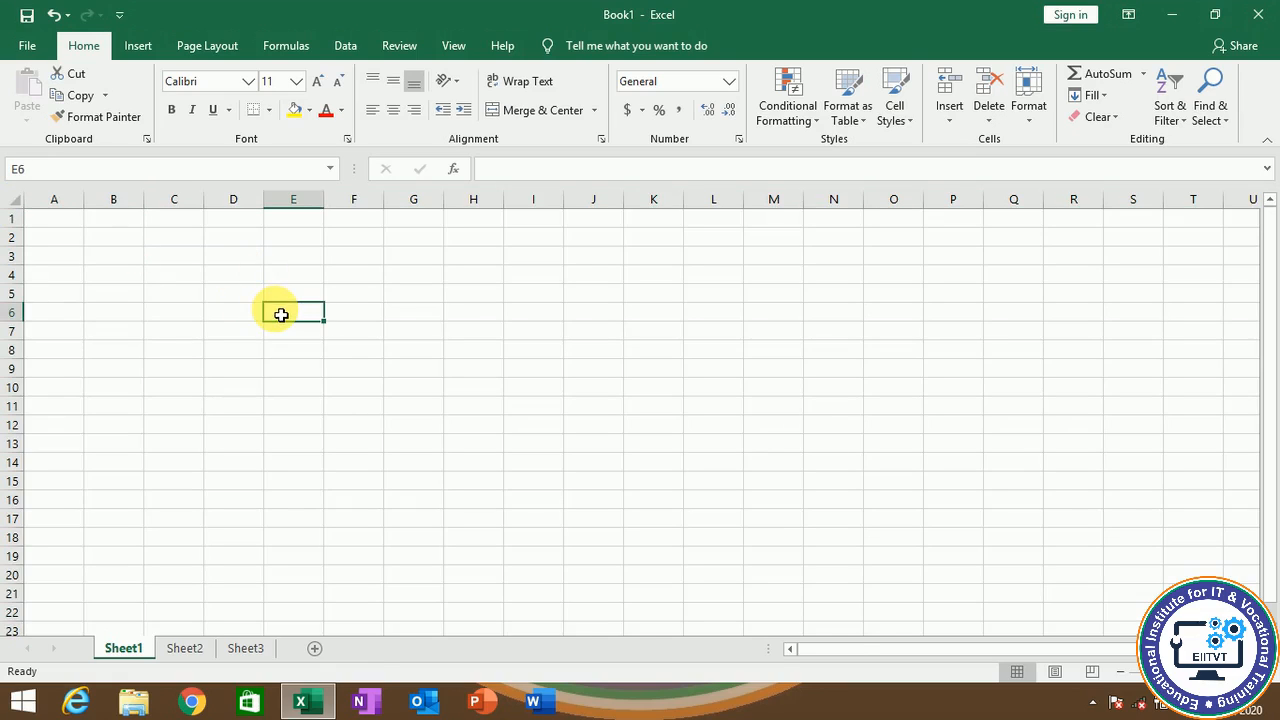
pyautogui.write('=')
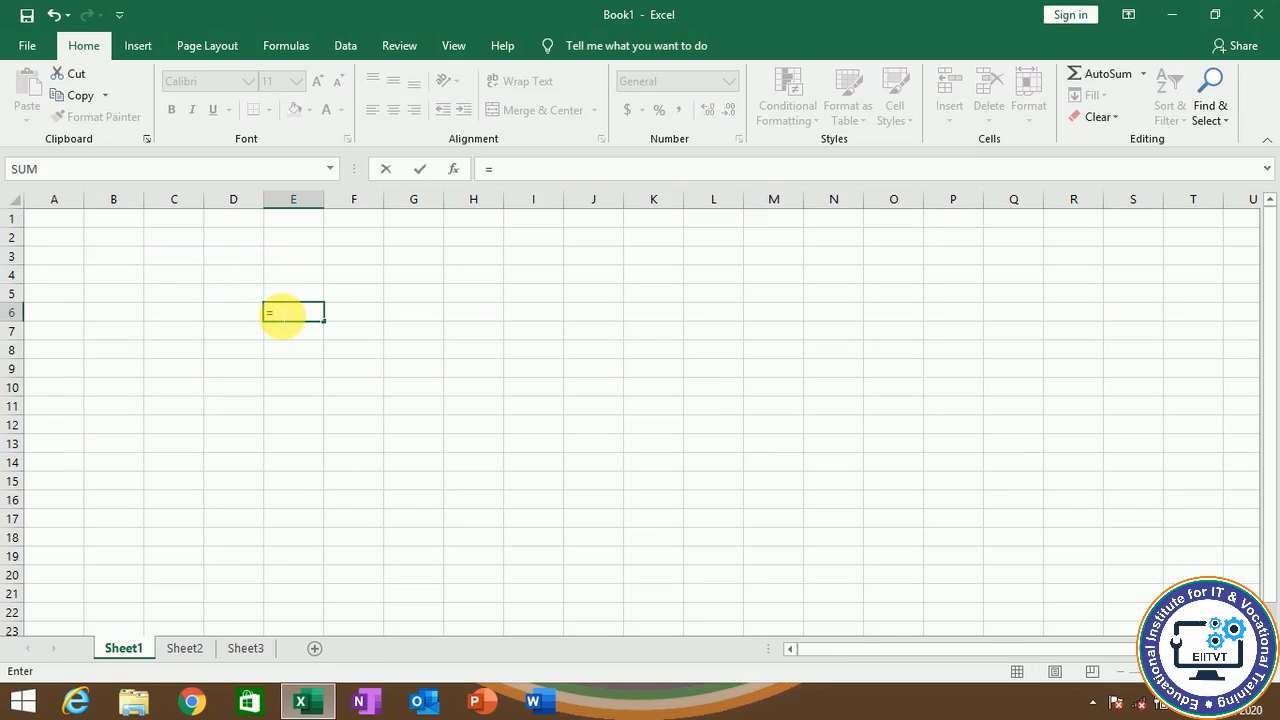
pyautogui.write('coun')
pyautogui.press('BackSpace')
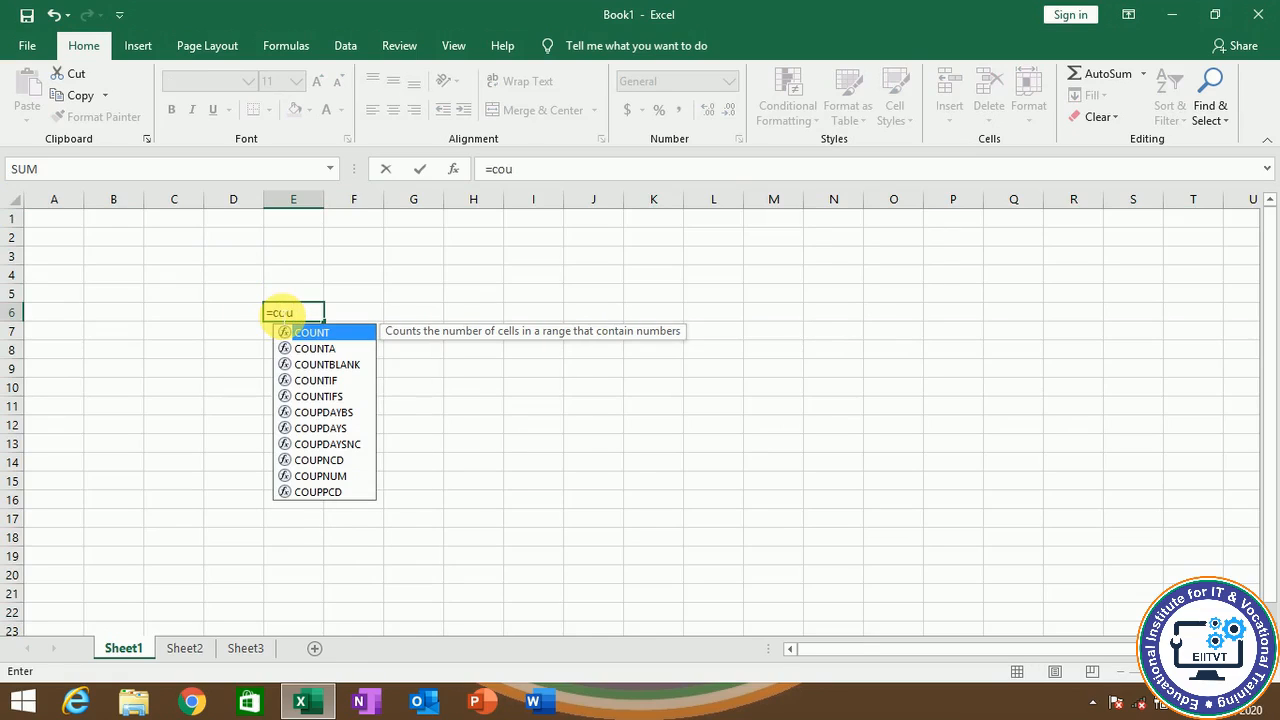
pyautogui.write('l')
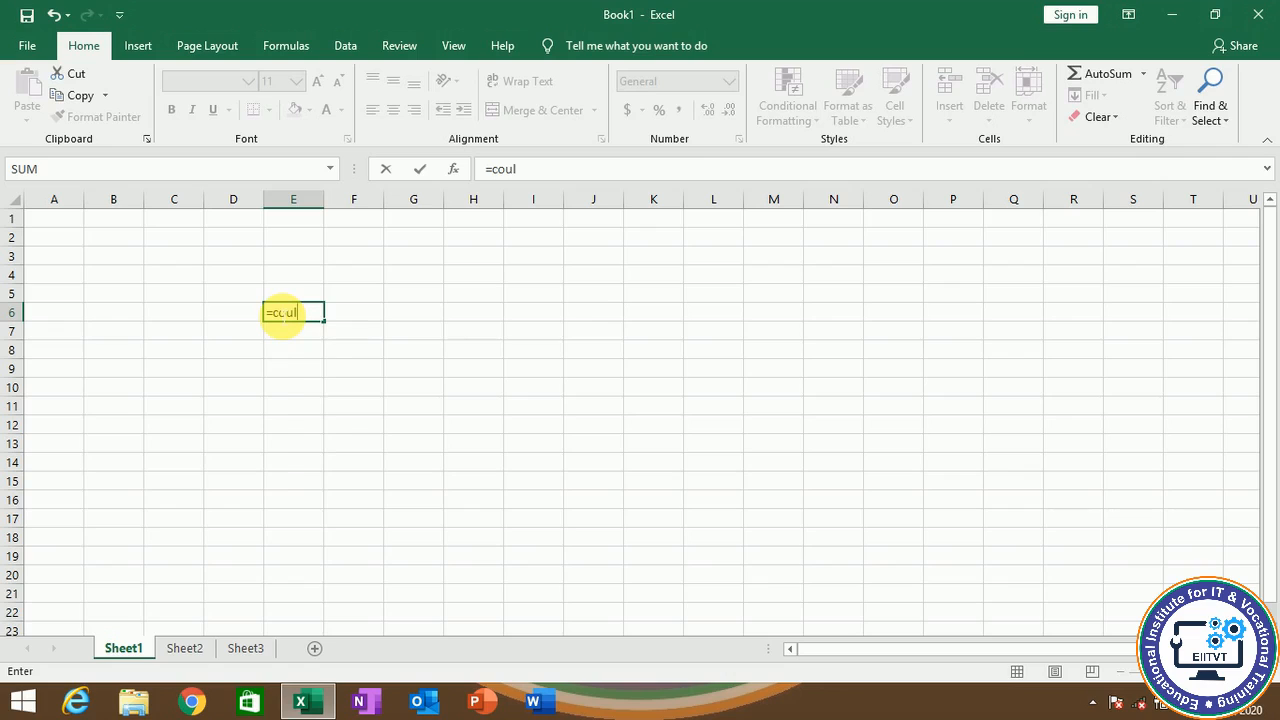
pyautogui.press('BackSpace')
pyautogui.press('BackSpace')
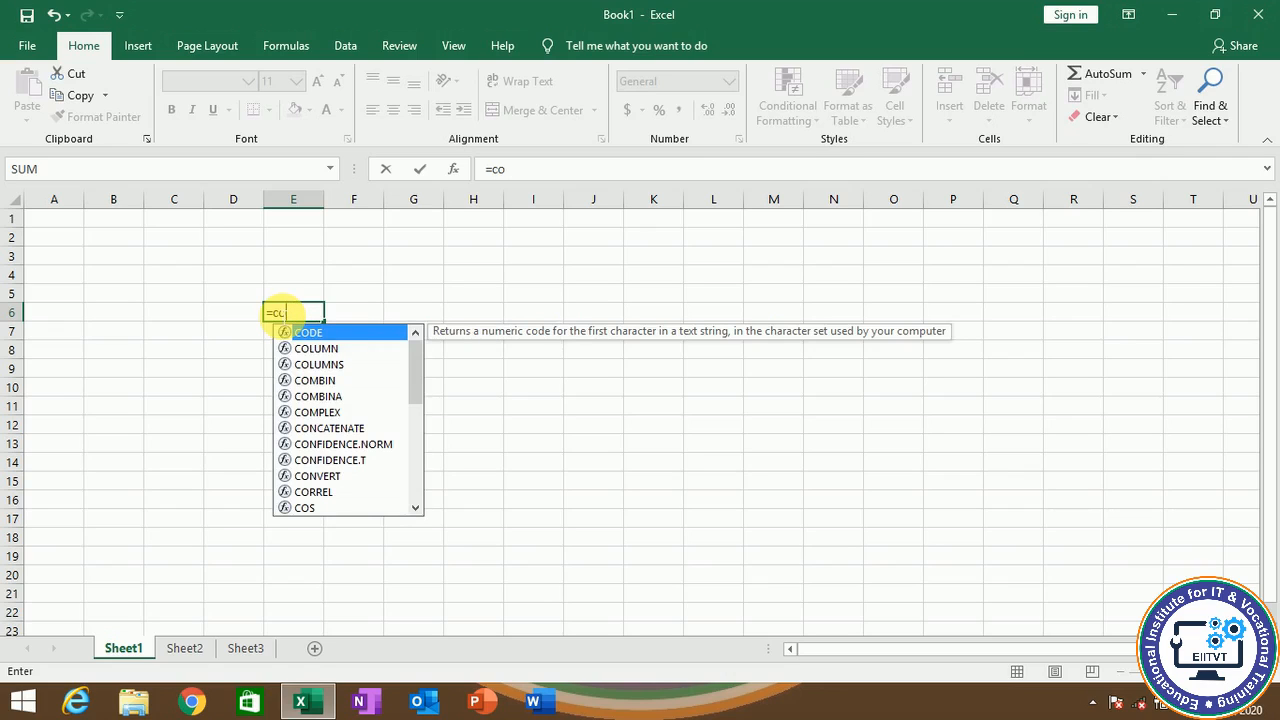
pyautogui.press('Down')
pyautogui.press('Down')
pyautogui.press('Tab')
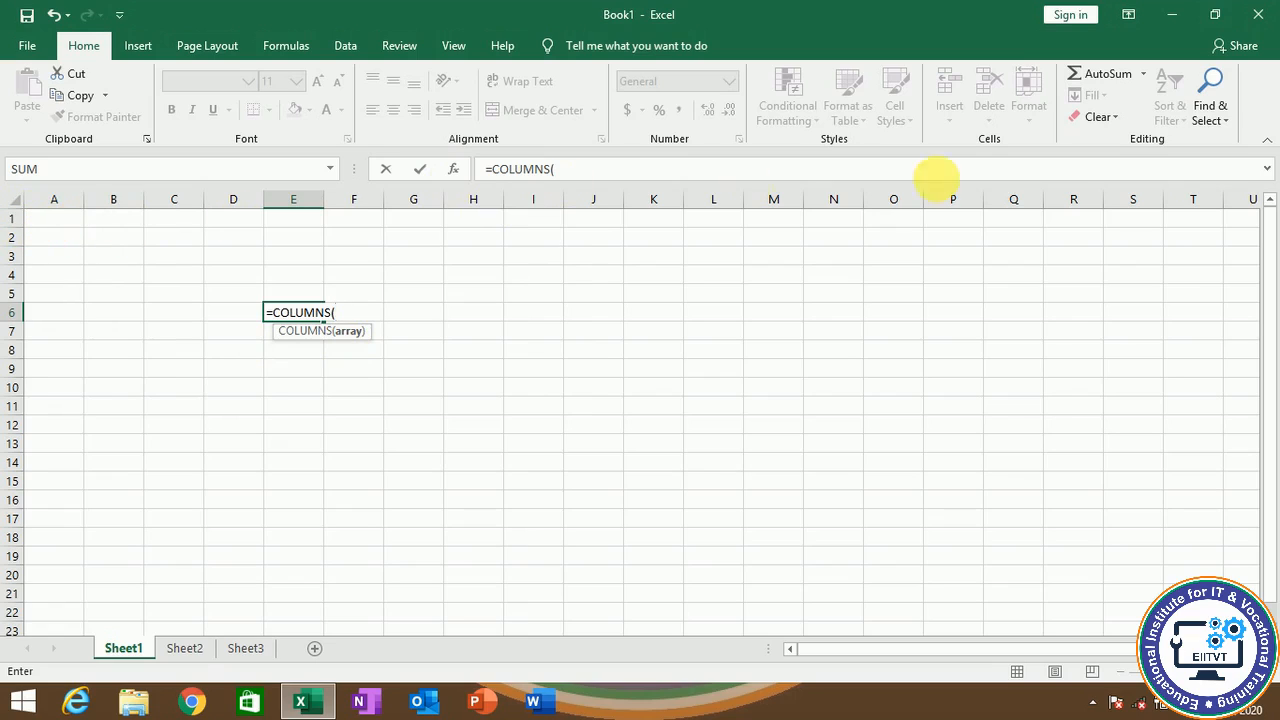
pyautogui.click(22, 218)
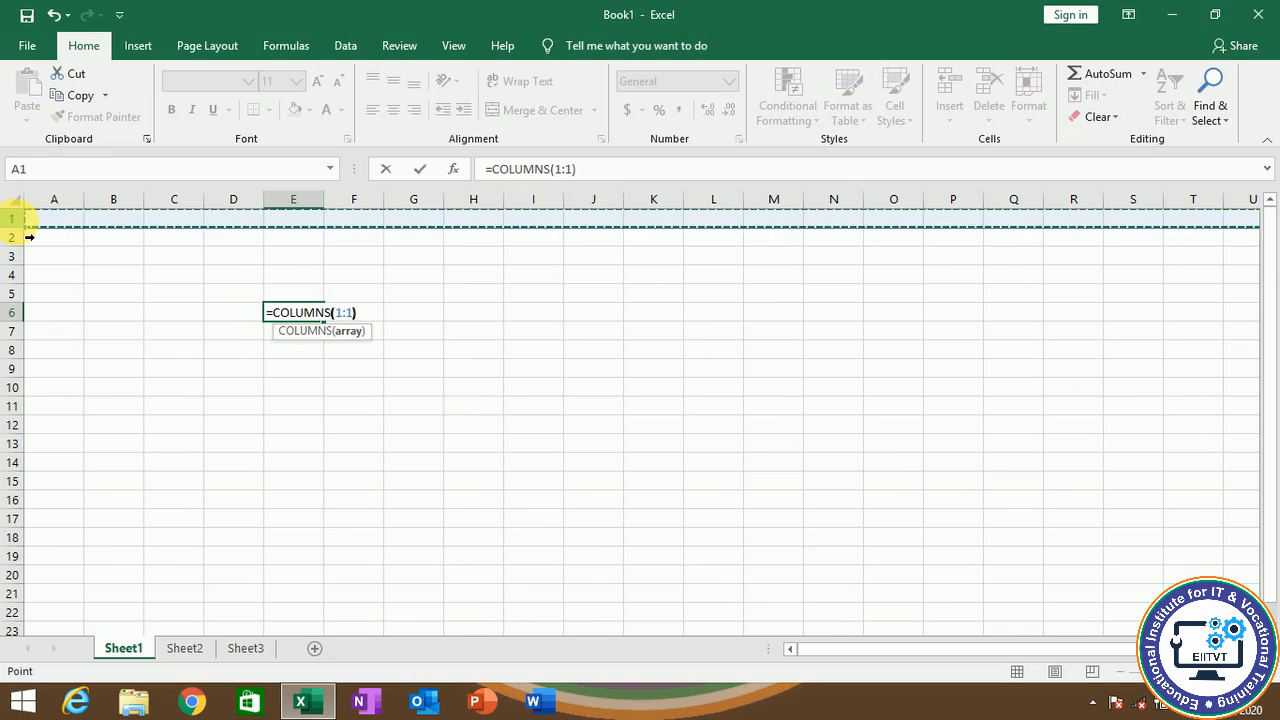
pyautogui.write(')')
pyautogui.press('Return')
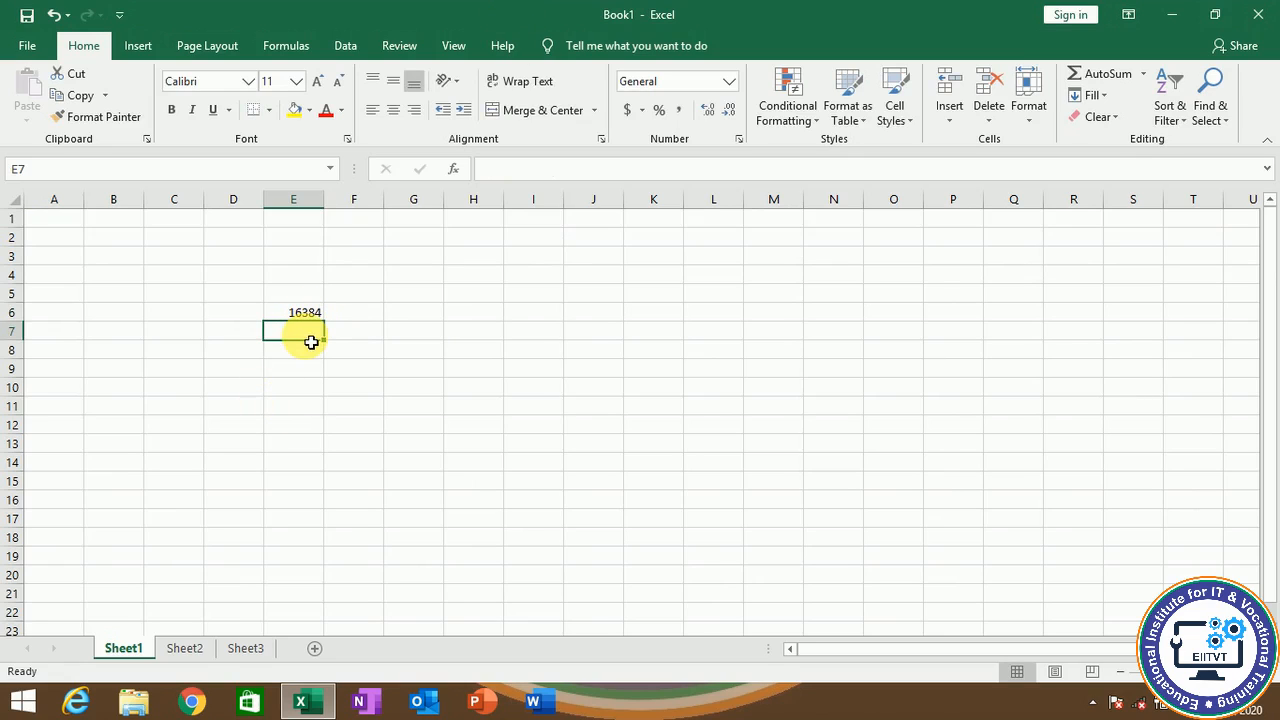
# Step: Count the sheet's rows in cell E7 with the formula =ROWS(A:A)
pyautogui.write('=rows')
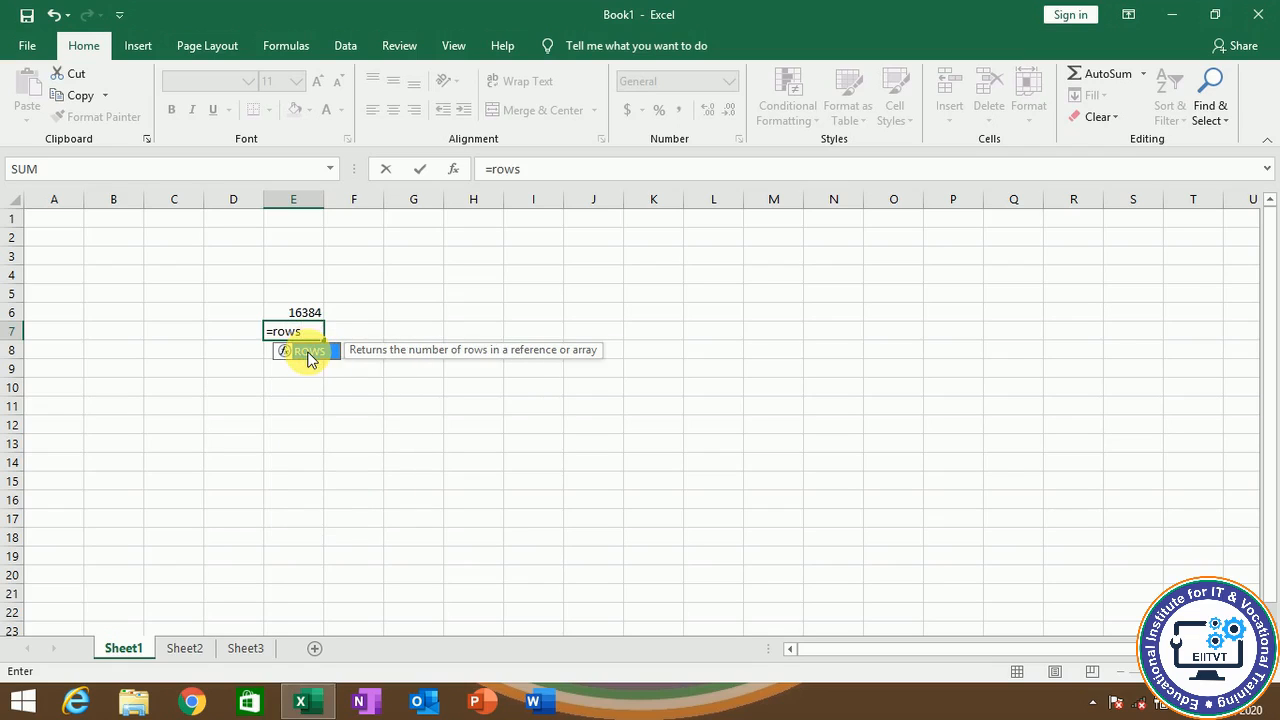
pyautogui.doubleClick(309, 352)
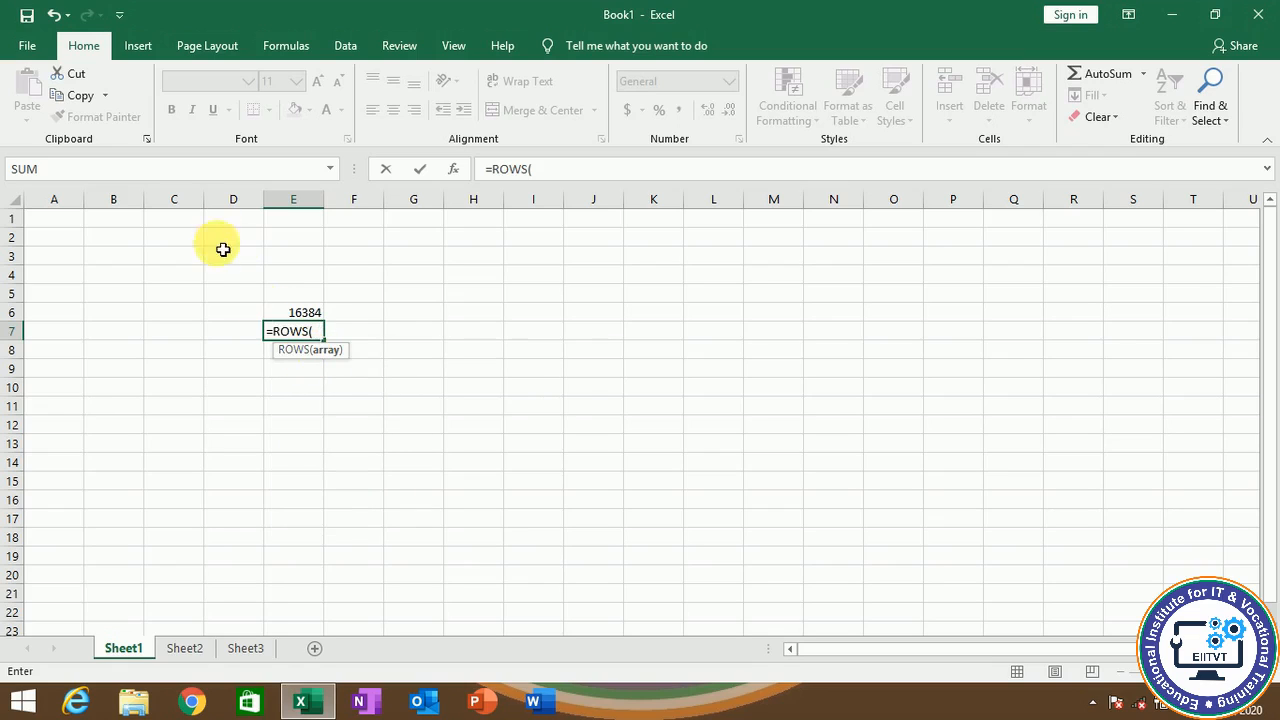
pyautogui.click(72, 203)
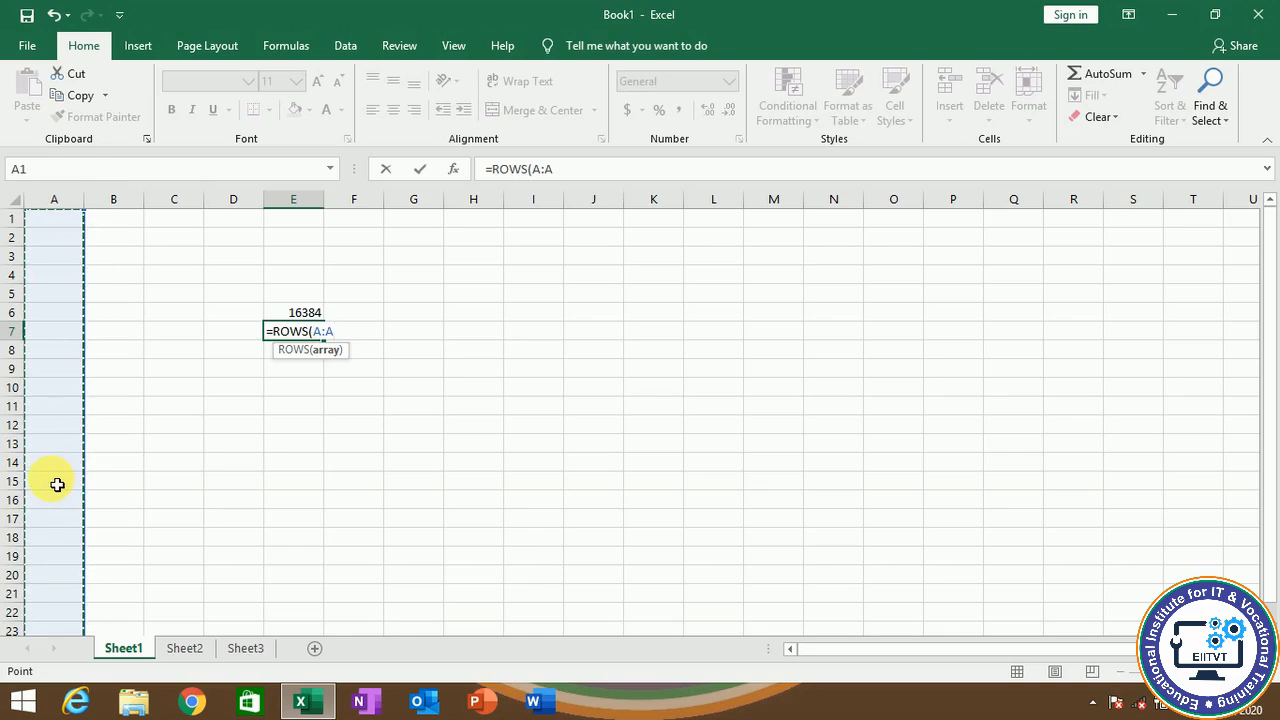
pyautogui.write(')')
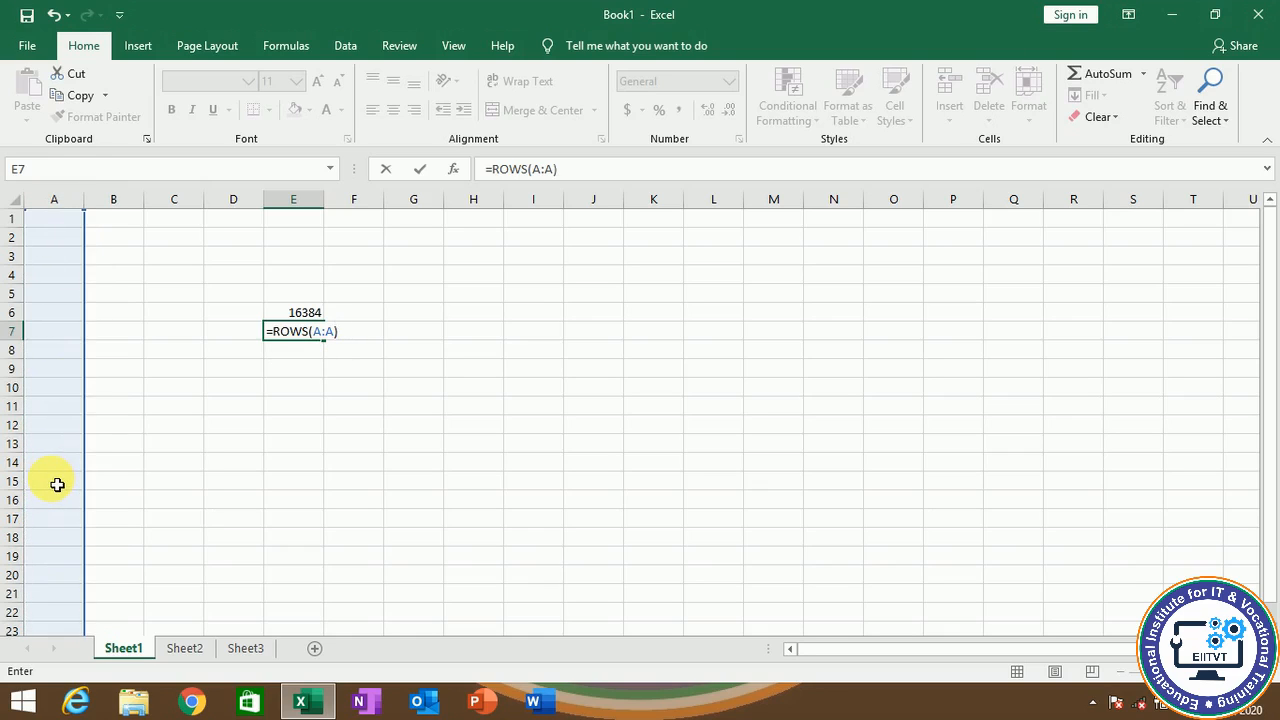
pyautogui.press('Return')
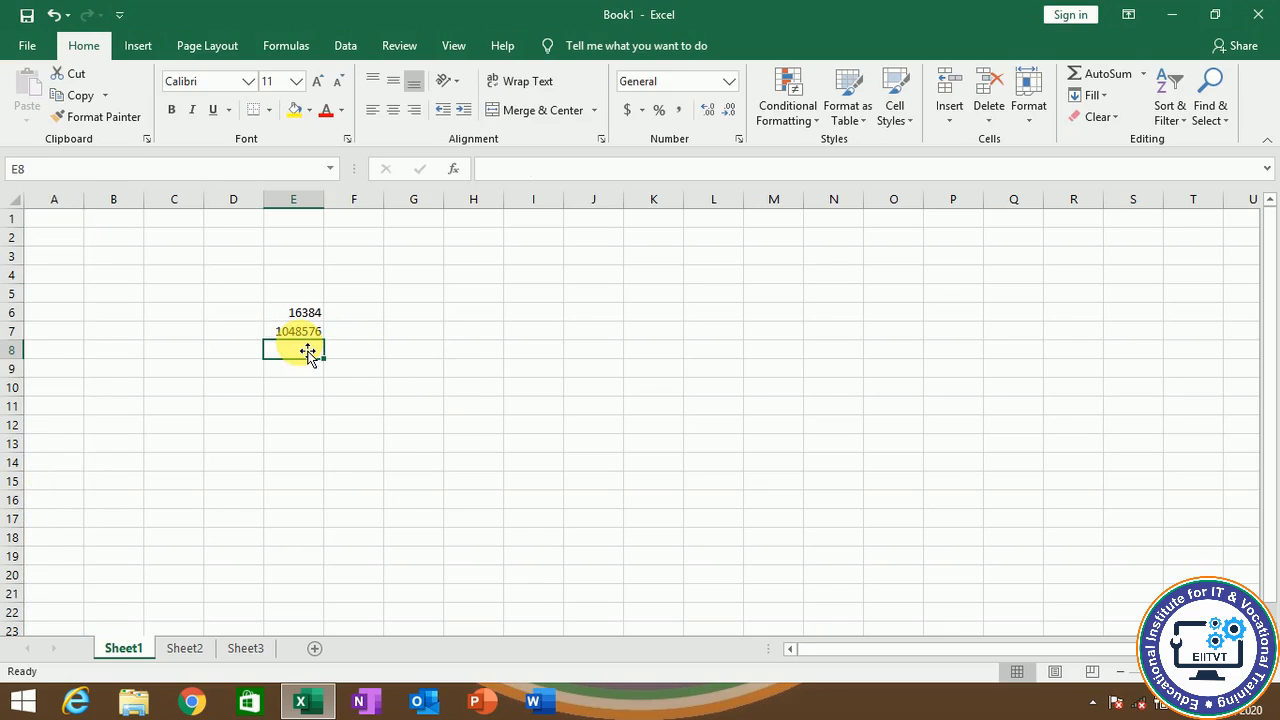
# Step: Find the smallest value of the range E6:E7 in cell G7 with the formula =MIN(E6:E7)
pyautogui.click(462, 352)
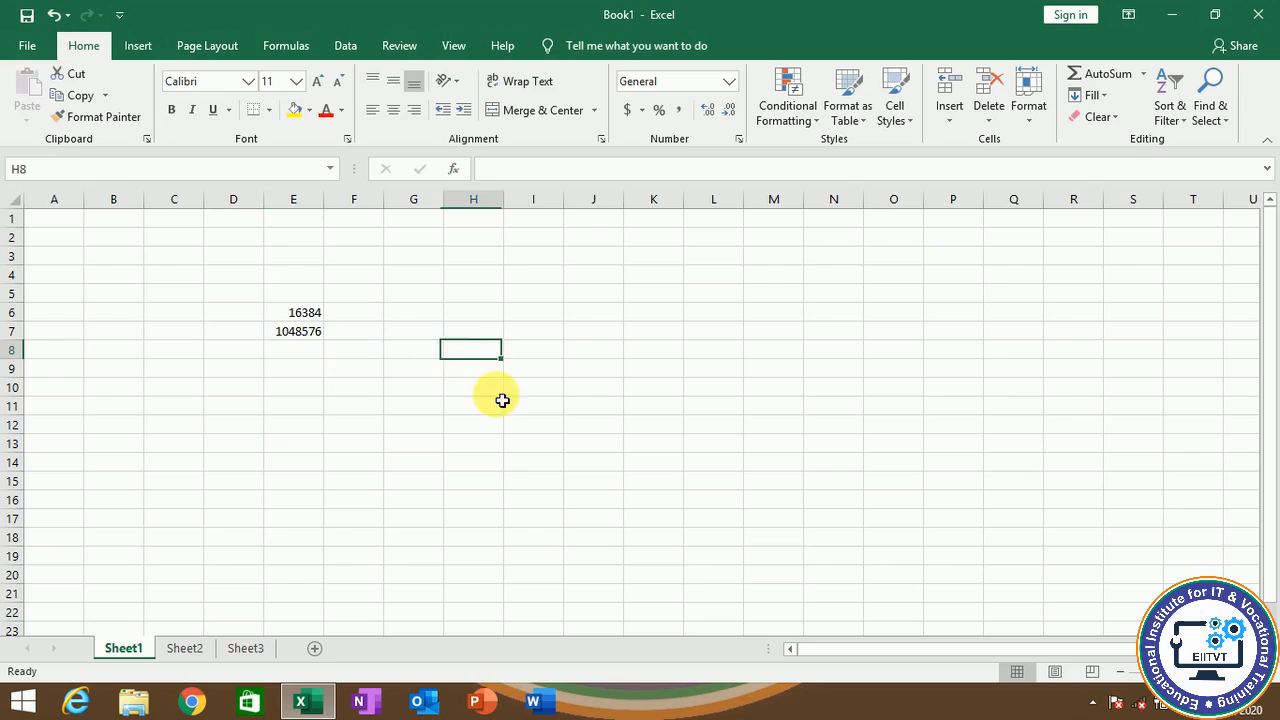
pyautogui.click(424, 331)
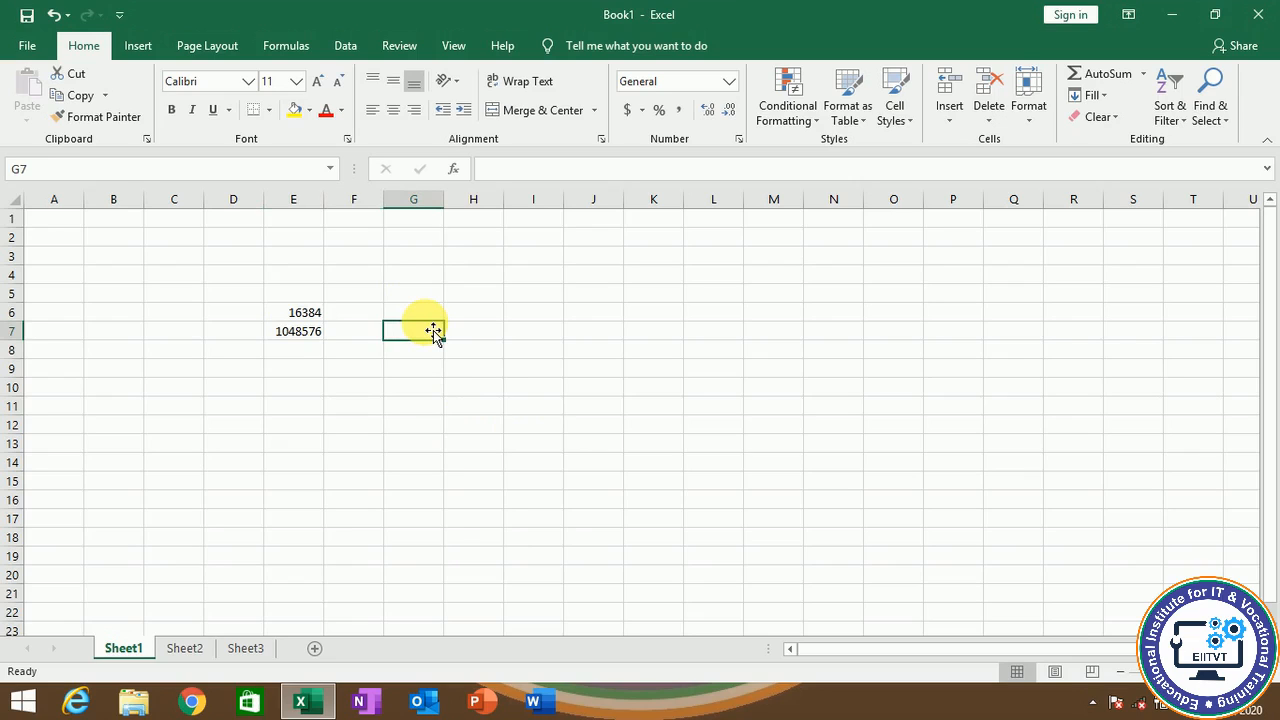
pyautogui.write('=min')
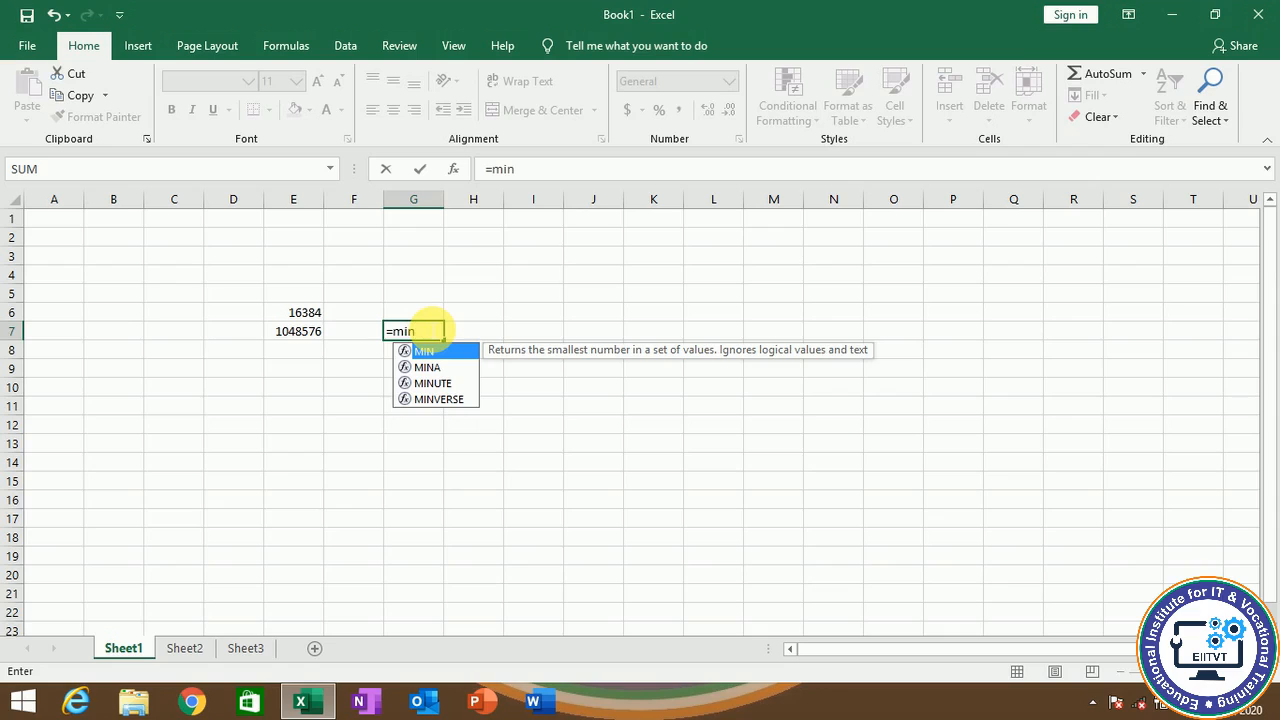
pyautogui.write('(')
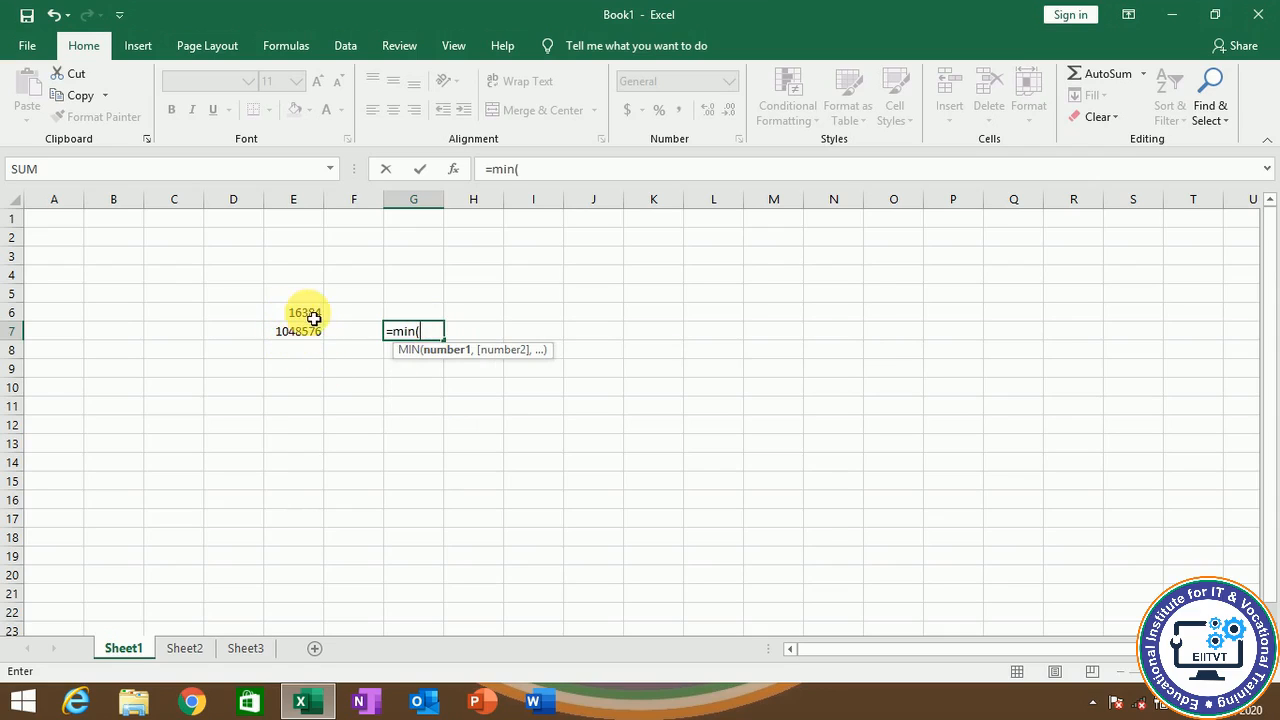
pyautogui.moveTo(307, 318); pyautogui.dragTo(314, 339)
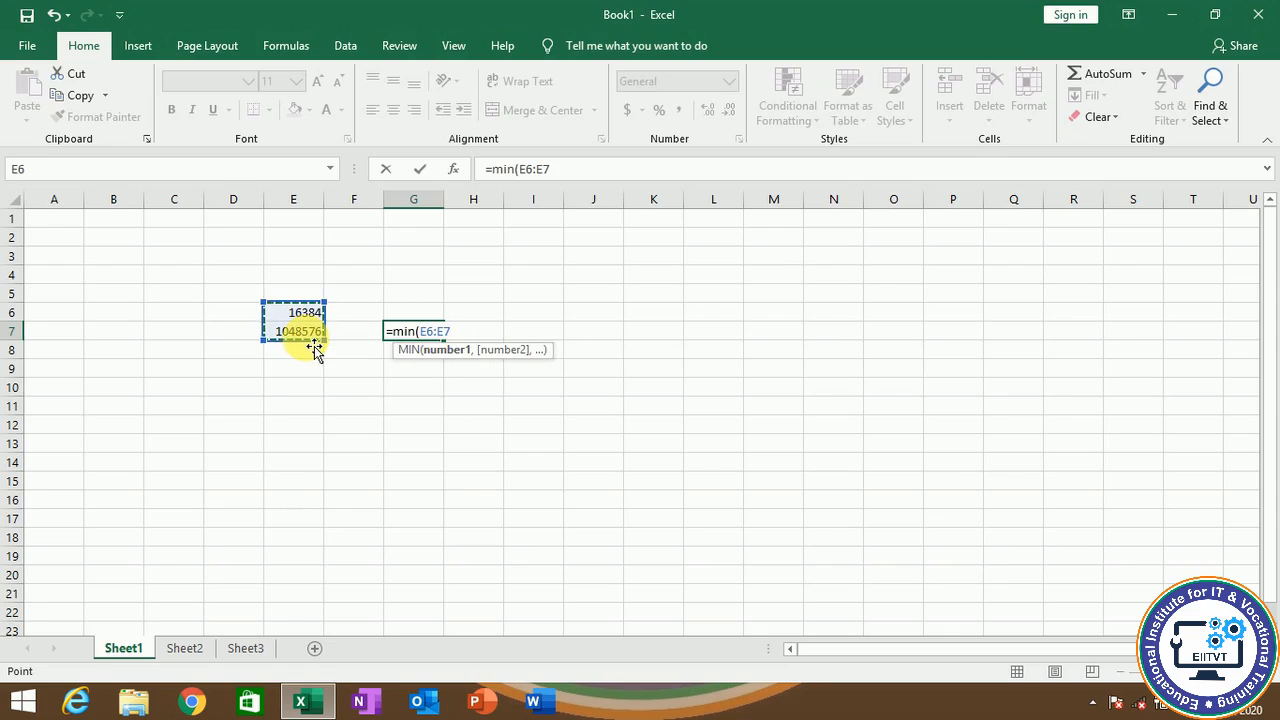
pyautogui.write(')')
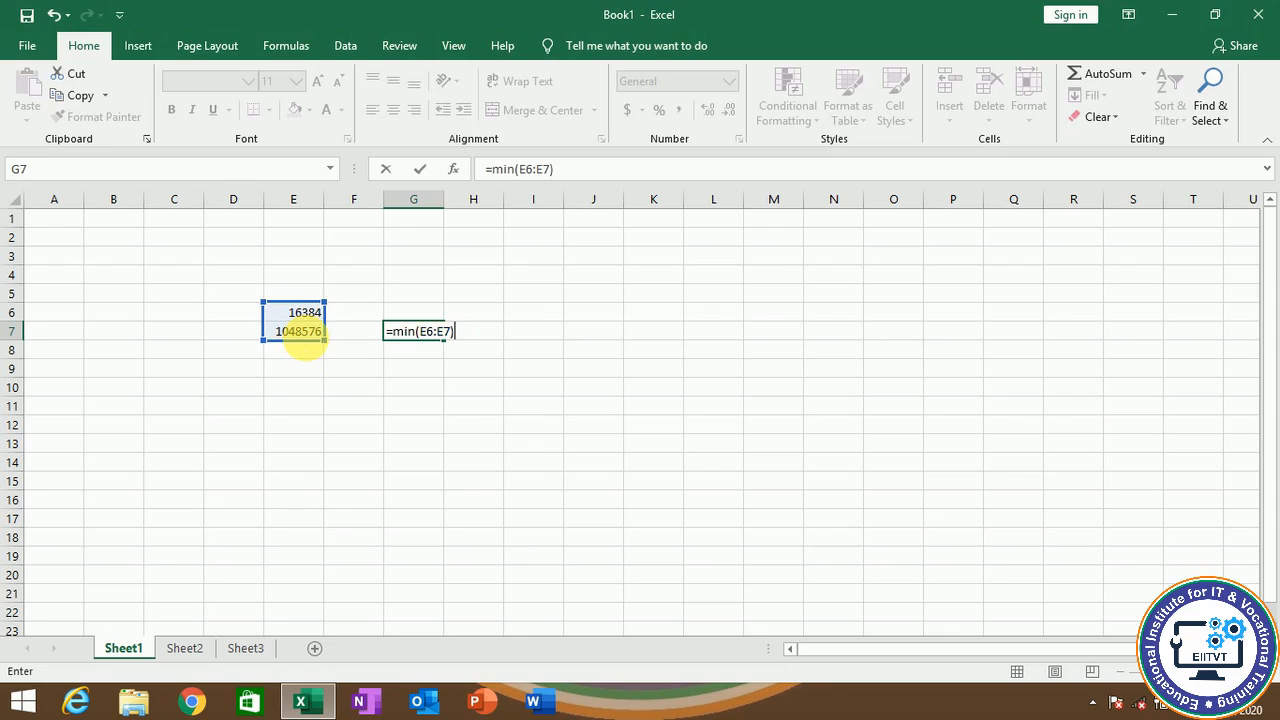
pyautogui.press('Return')
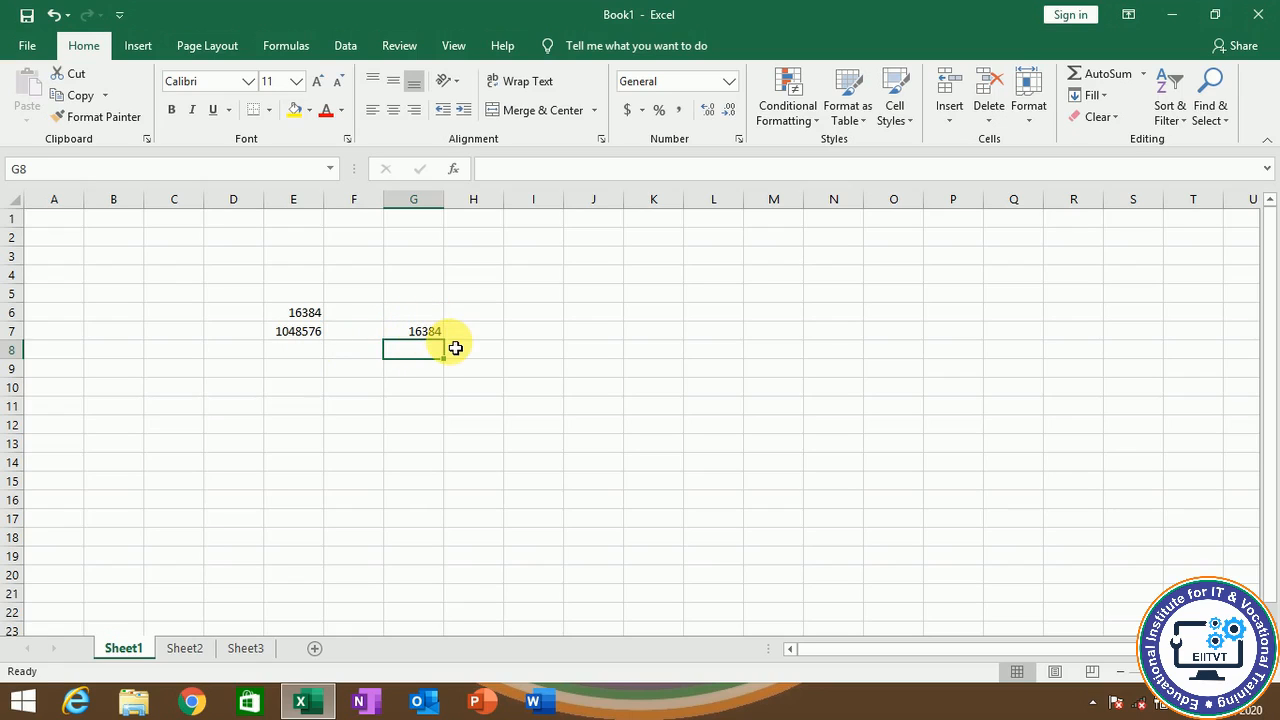
# Step: Find the largest value of the range E6:E7 in cell G8 with the formula =MAX(E6:E7)
pyautogui.write('=max')
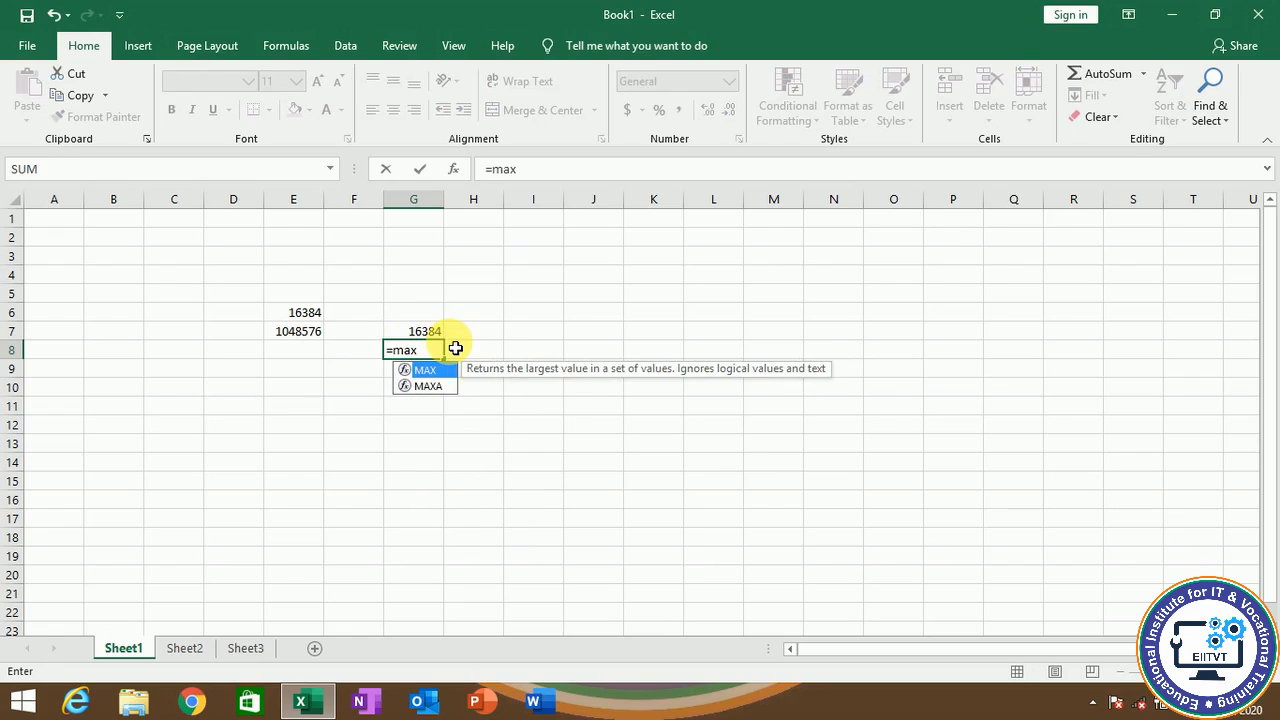
pyautogui.write('(')
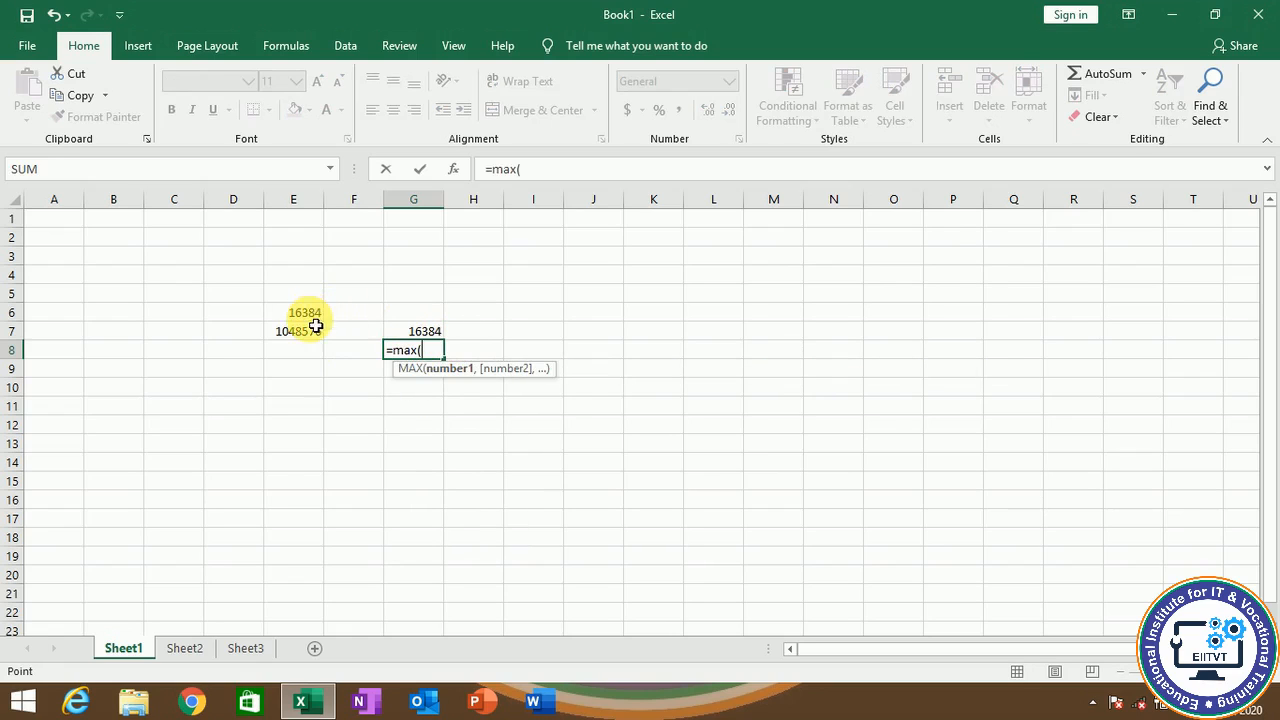
pyautogui.moveTo(312, 313); pyautogui.dragTo(315, 339)
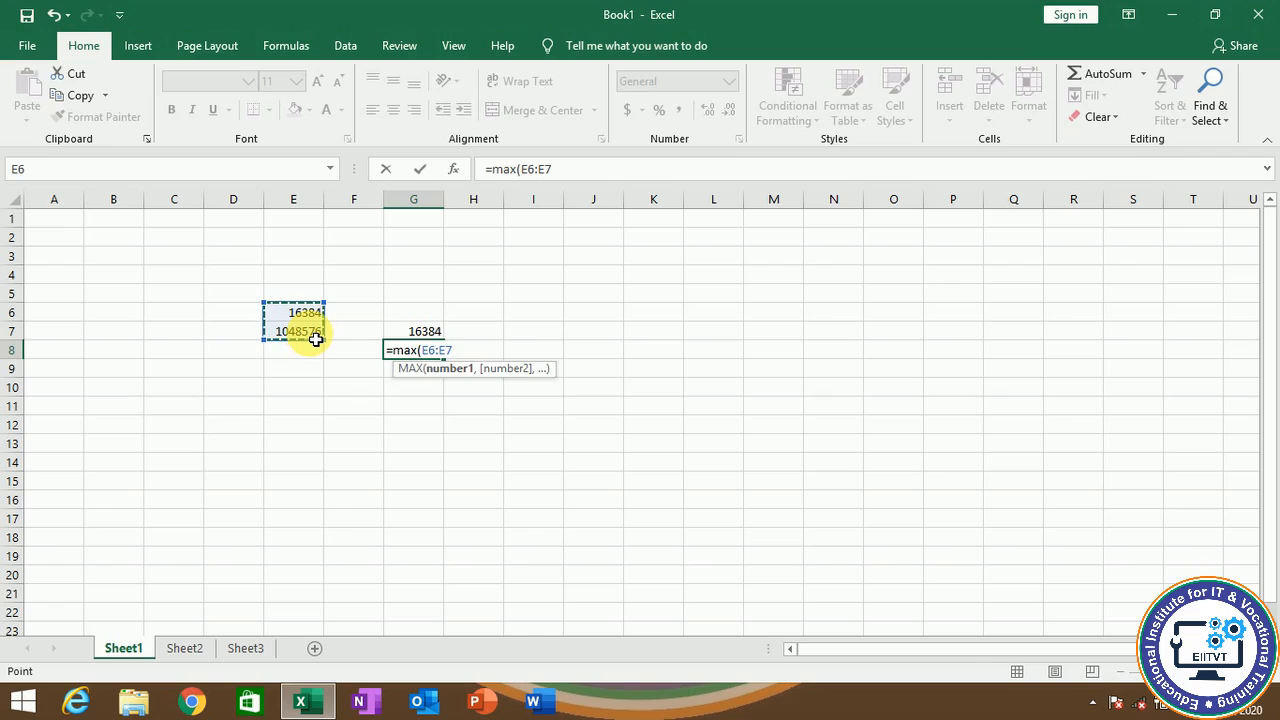
pyautogui.write(')')
pyautogui.press('Return')
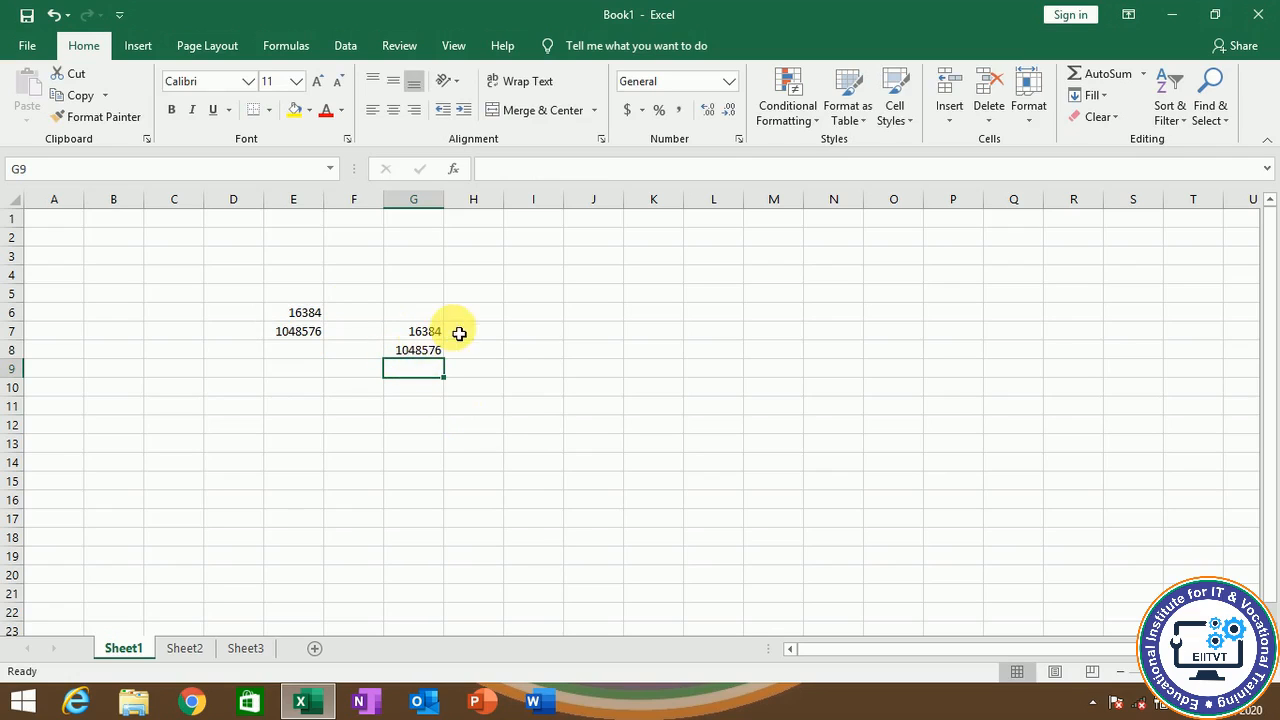
# Step: Clear the COLUMNS, ROWS, MIN and MAX formulas from cells E6:E7 and G7:G8
pyautogui.moveTo(292, 296); pyautogui.dragTo(502, 404)
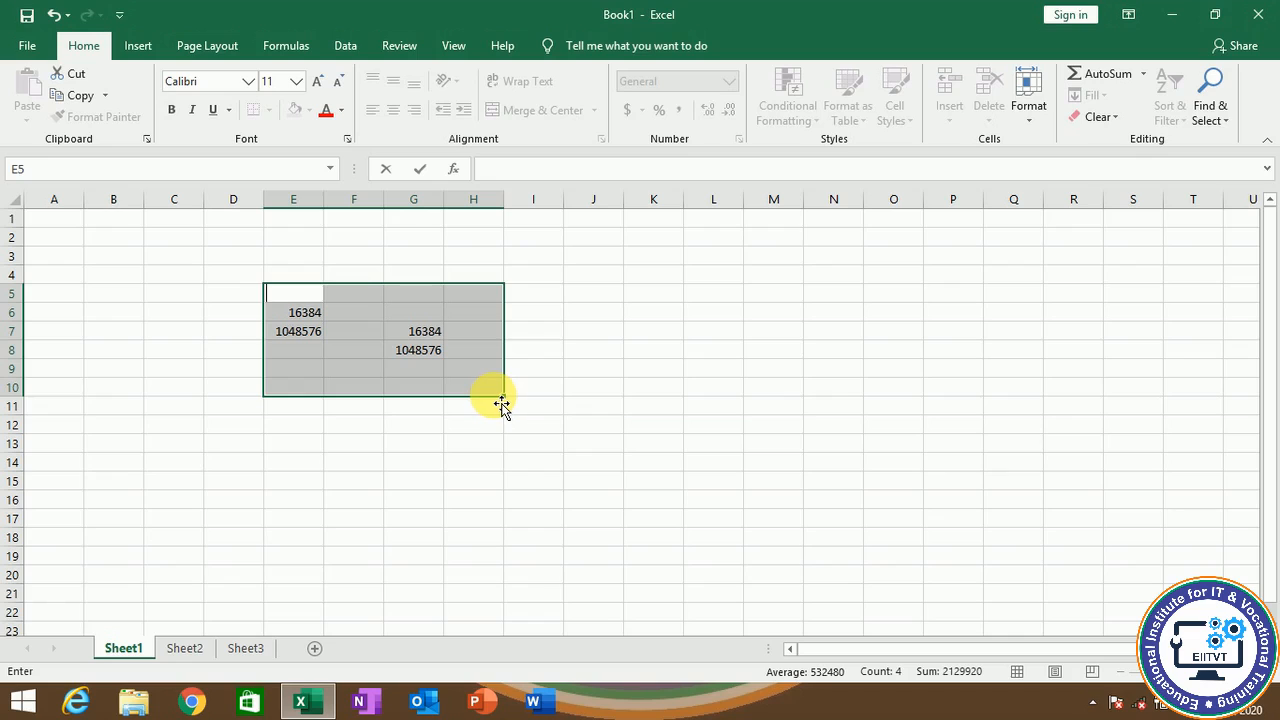
pyautogui.click(480, 335)
pyautogui.moveTo(257, 294); pyautogui.dragTo(533, 391)
pyautogui.press('Delete')
pyautogui.click(455, 331)
# Step: Enter the numbers 1, 2, 3, 4 and 5 one below another in cells G6:G10
pyautogui.click(400, 312)
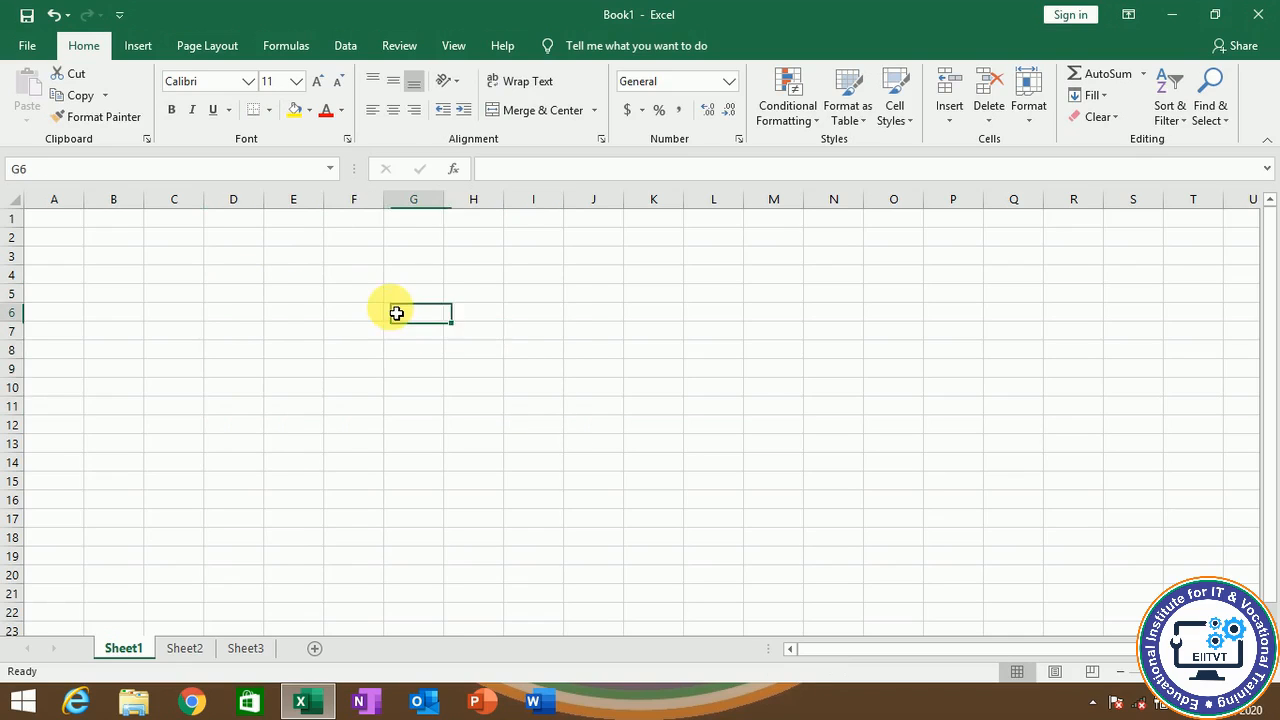
pyautogui.write('1')
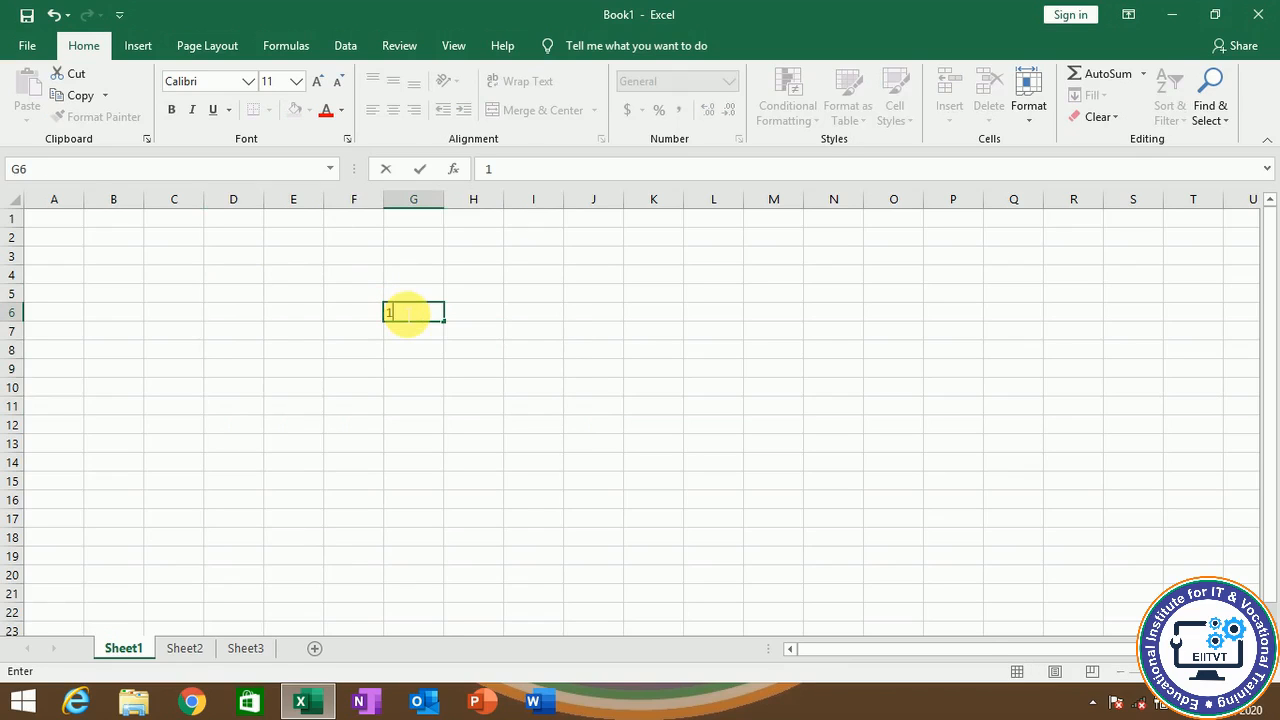
pyautogui.press('Return')
pyautogui.write('2')
pyautogui.press('Return')
pyautogui.write('3')
pyautogui.press('Return')
pyautogui.write('4')
pyautogui.press('Return')
pyautogui.write('5')
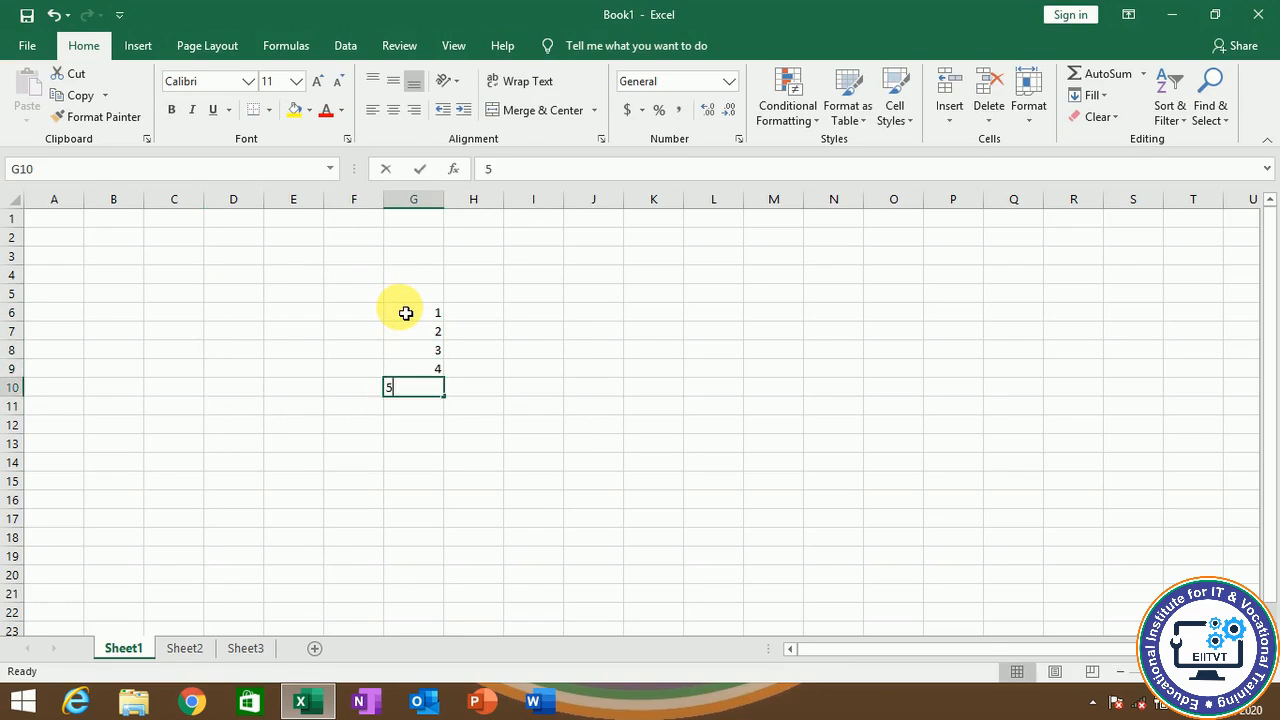
pyautogui.press('Return')
# Step: Enter the starting numbers 1 and 2 in cells H6 and H7
pyautogui.click(479, 325)
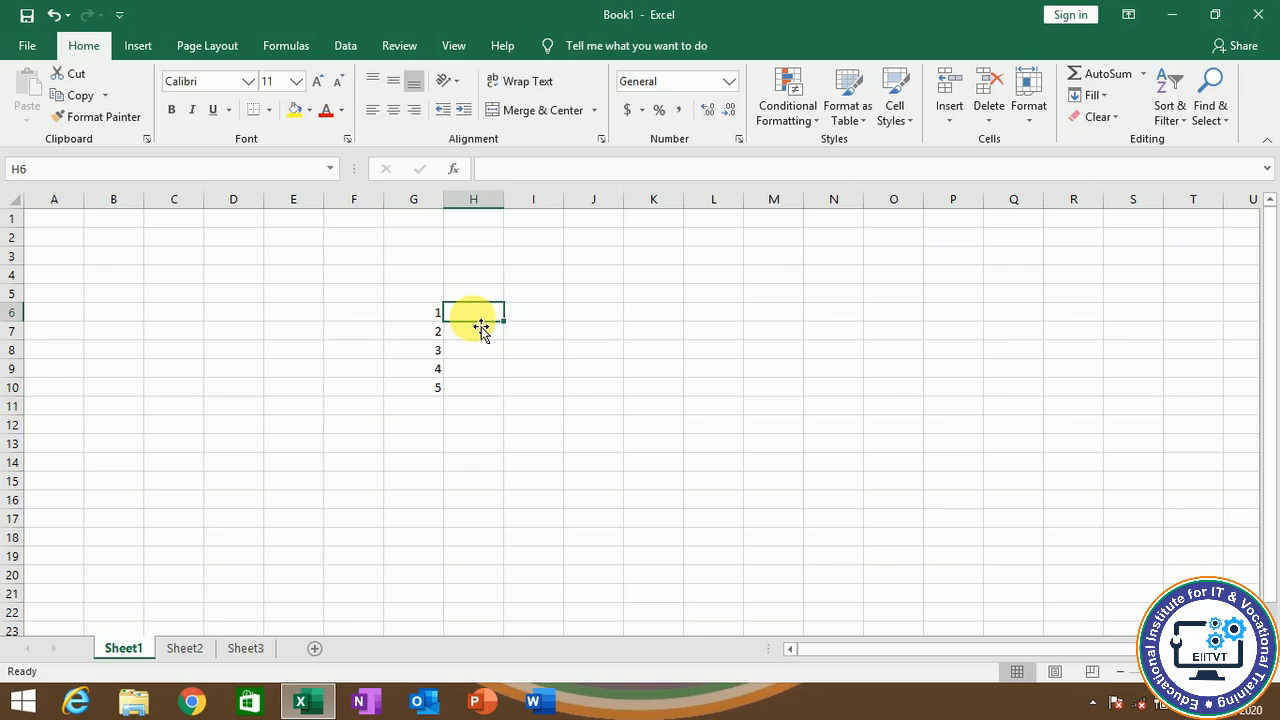
pyautogui.write('1')
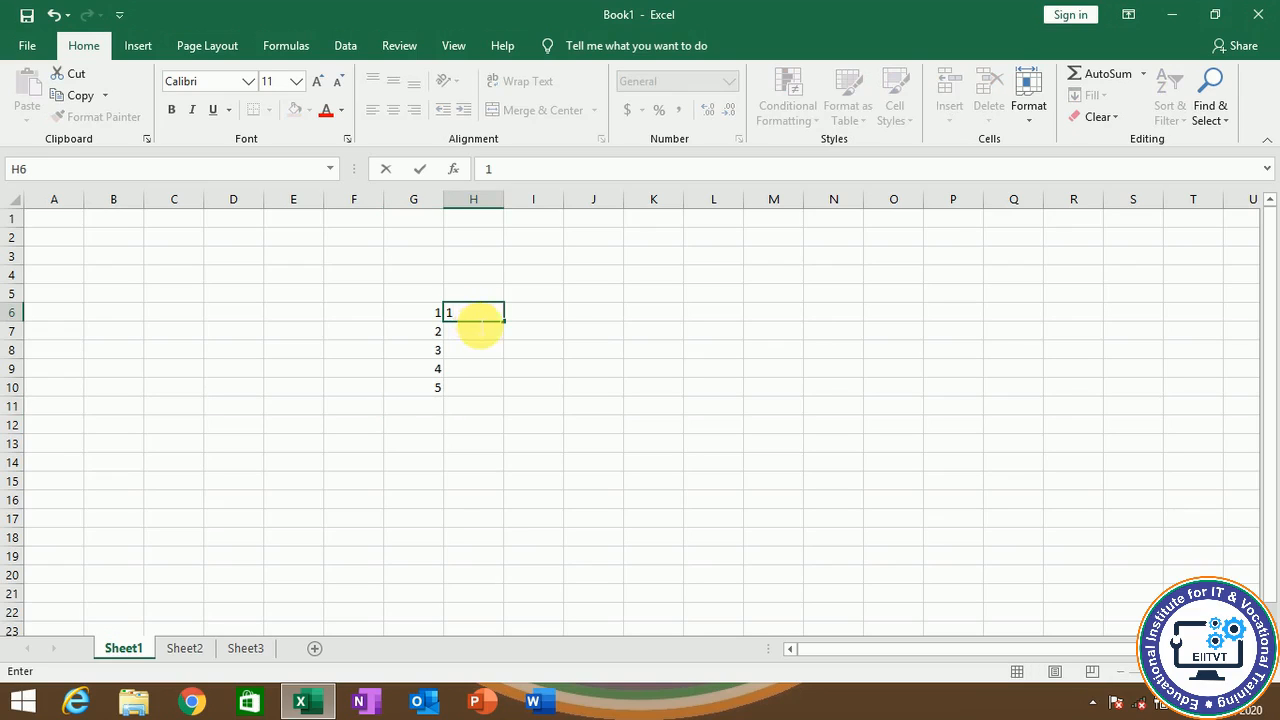
pyautogui.press('Return')
pyautogui.write('2')
pyautogui.press('Return')
pyautogui.press('Return')
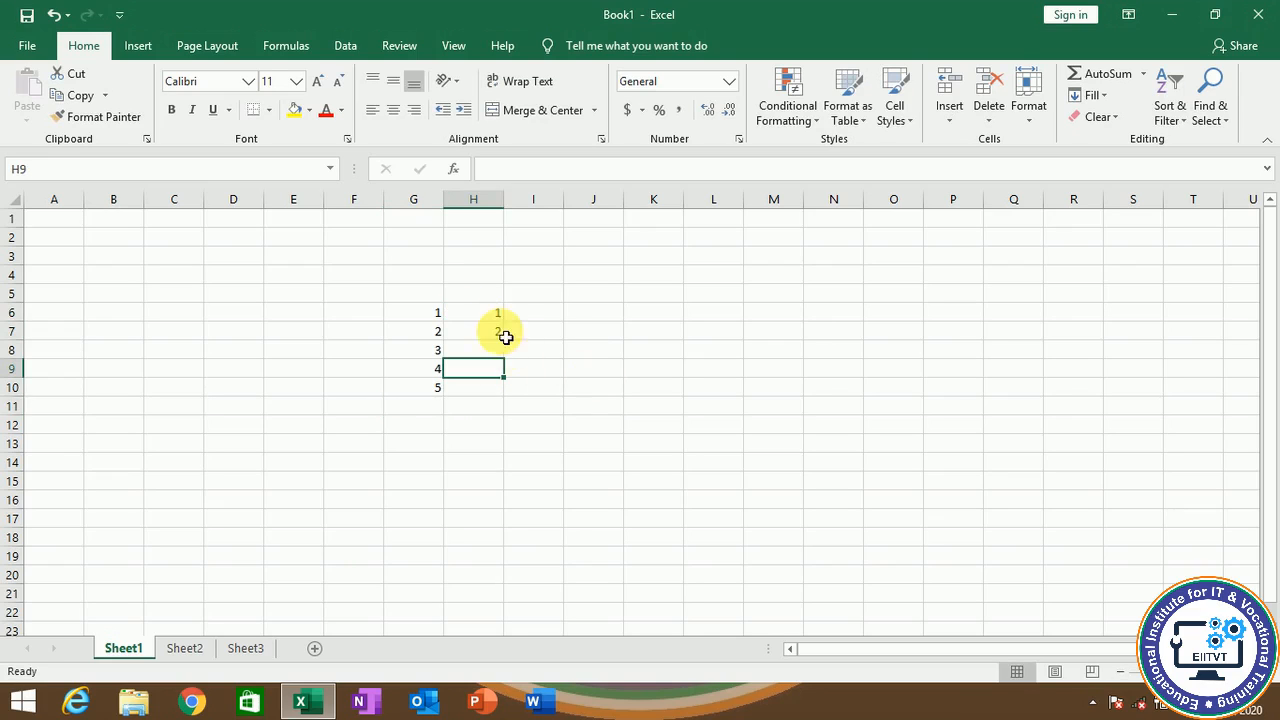
# Step: Fill the number series from H6:H7 down to cell H22 and clear the content of cell H6
pyautogui.click(488, 316)
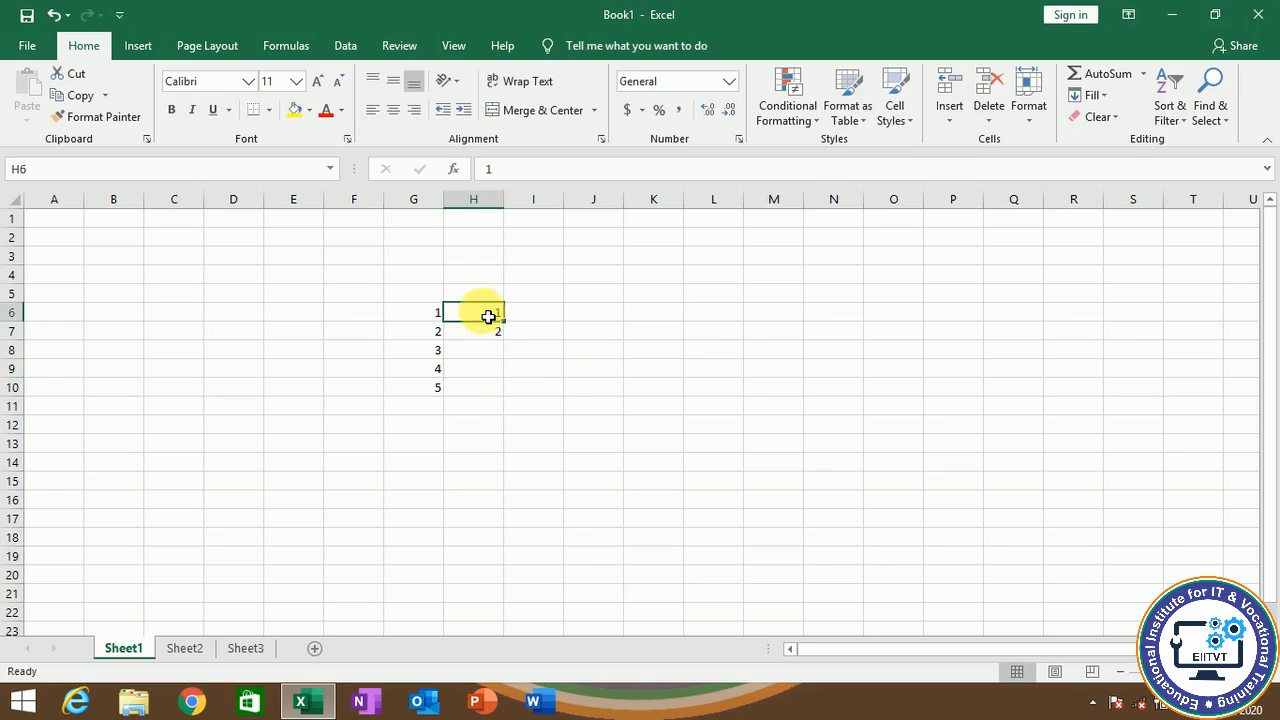
pyautogui.moveTo(488, 318); pyautogui.dragTo(490, 336)
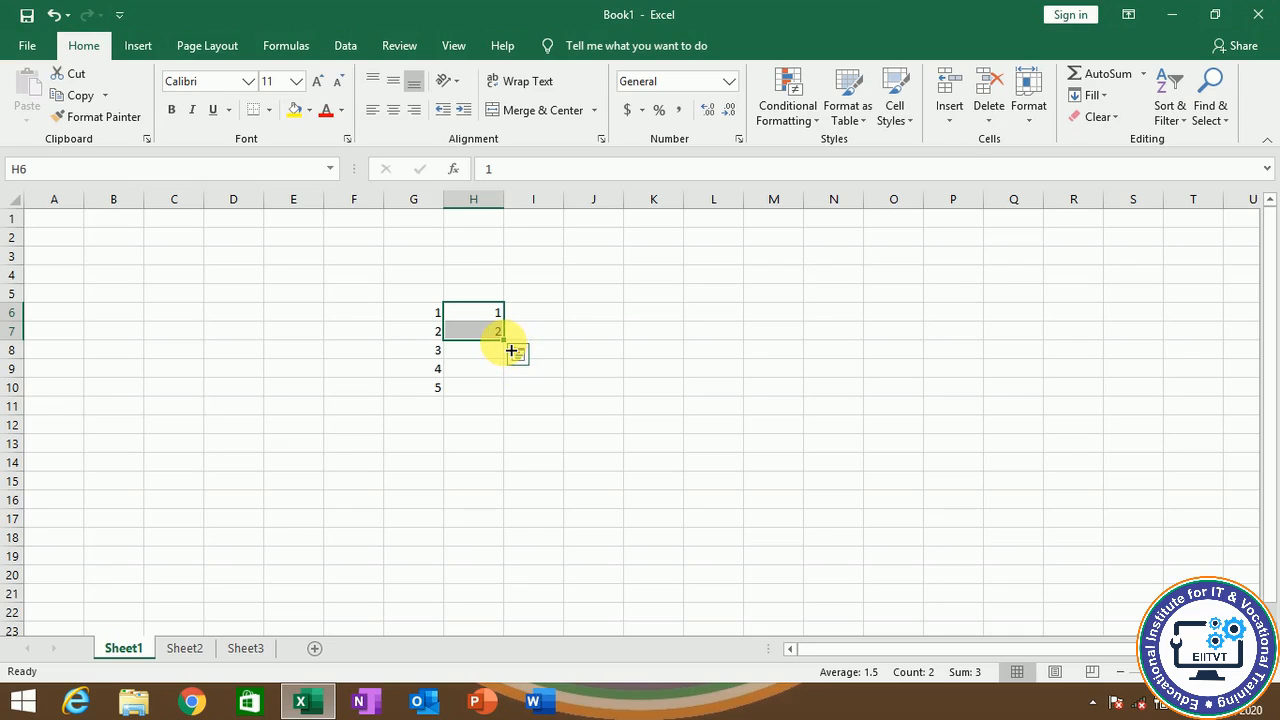
pyautogui.moveTo(511, 351); pyautogui.dragTo(518, 566)
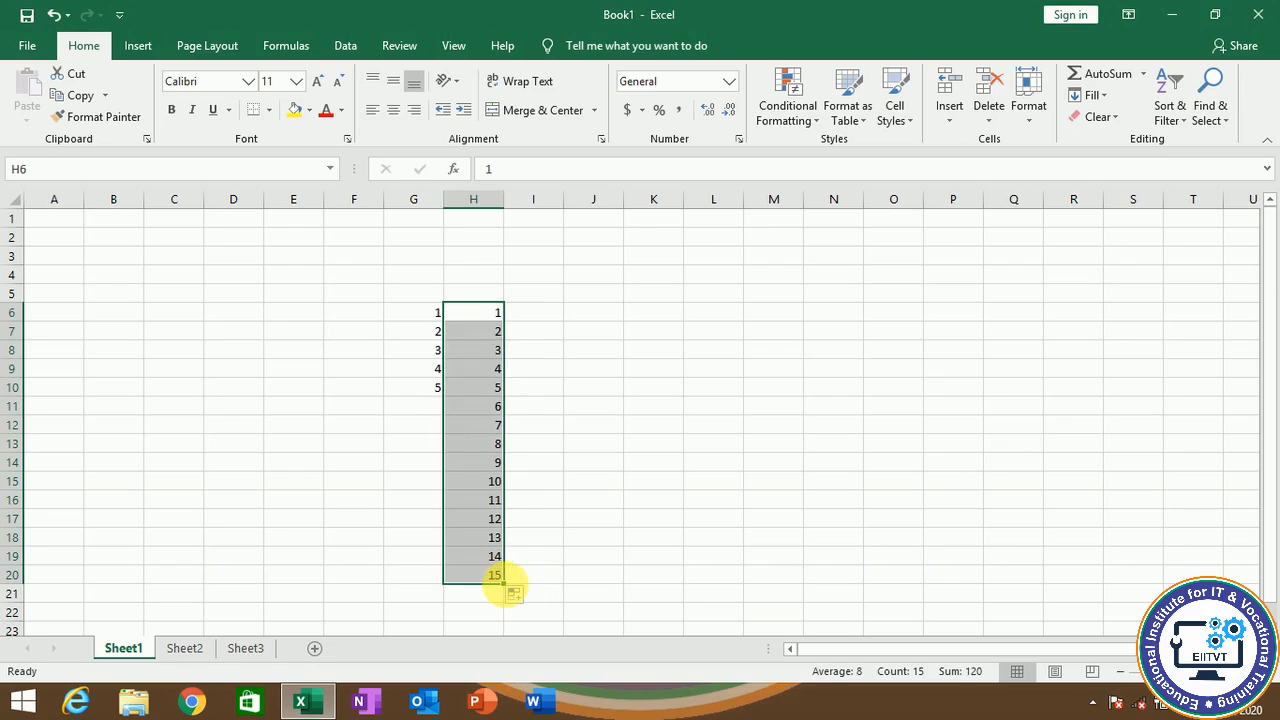
pyautogui.moveTo(512, 591); pyautogui.dragTo(517, 626)
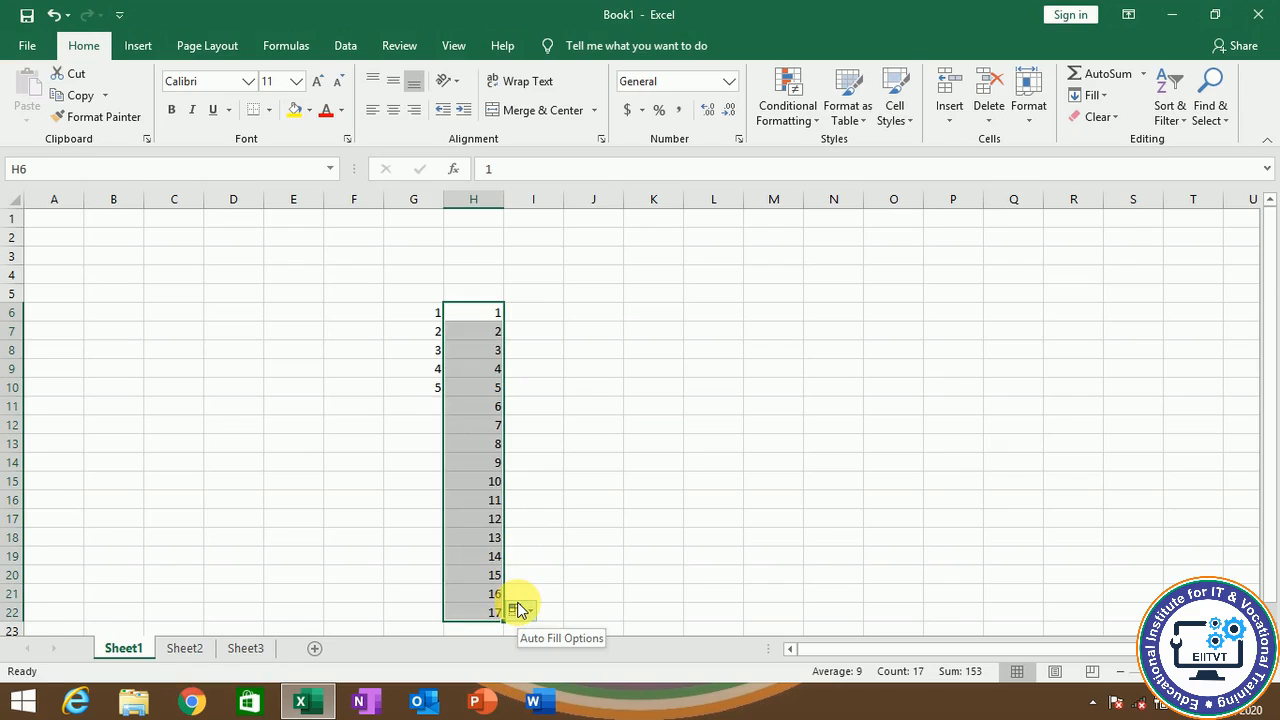
pyautogui.press('BackSpace')
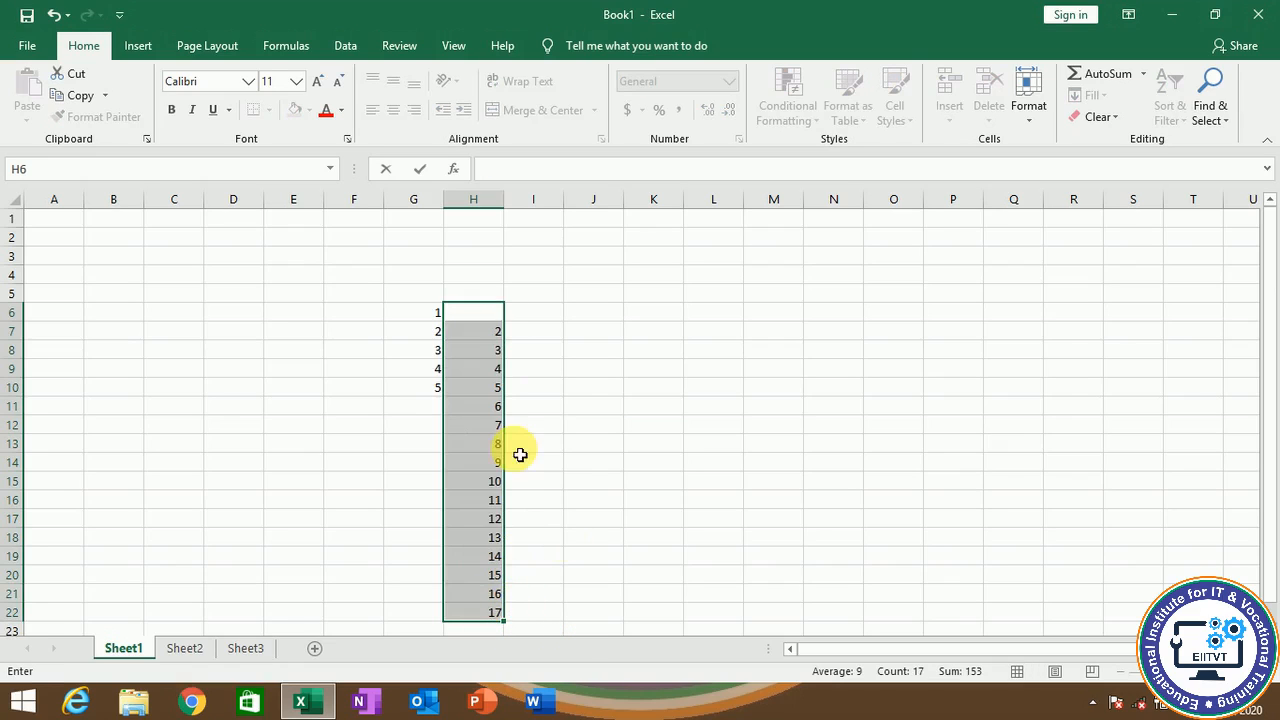
pyautogui.click(474, 406)
# Step: Enter 1 in cell I6 and fill that single value down to cell I16
pyautogui.click(547, 319)
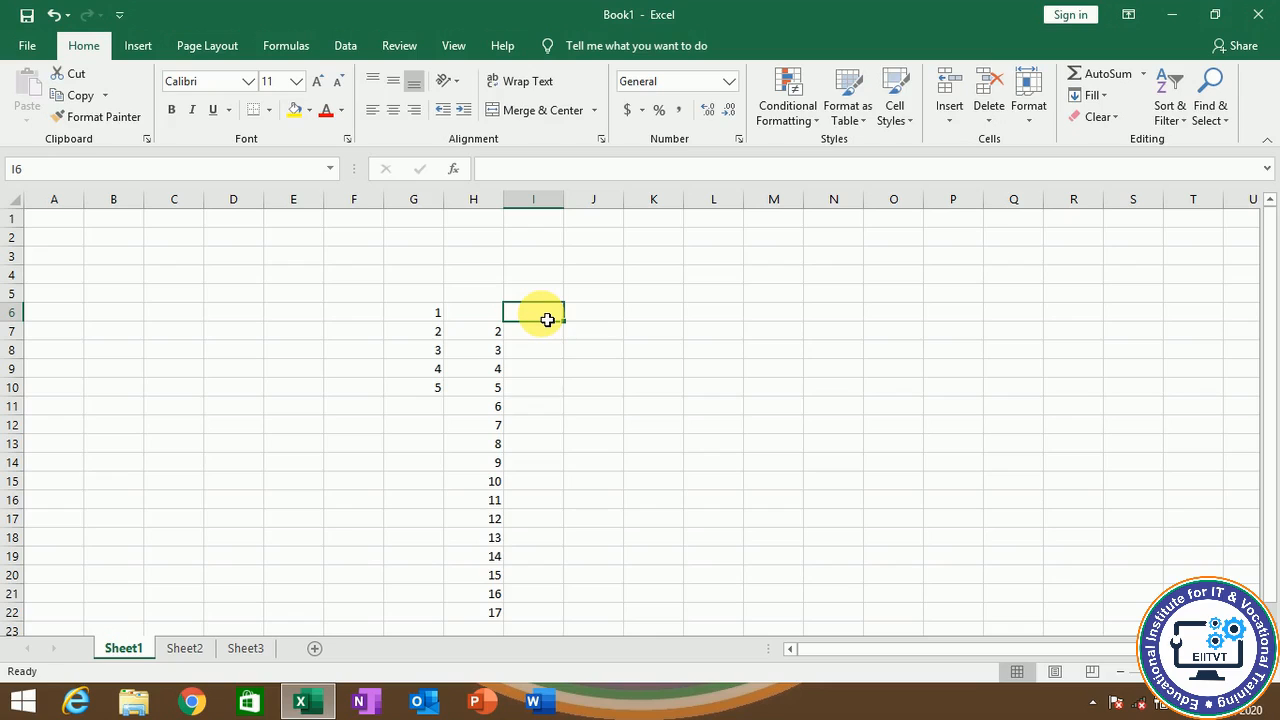
pyautogui.write('1')
pyautogui.click(600, 386)
pyautogui.click(550, 316)
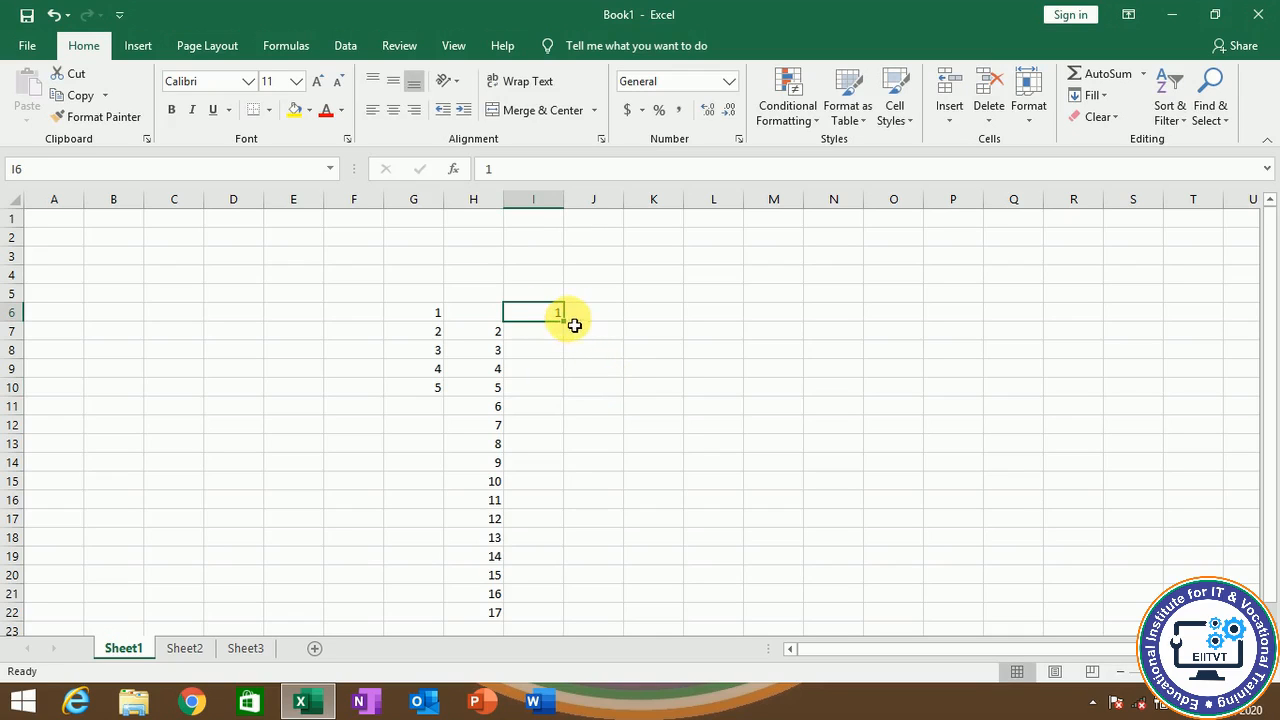
pyautogui.moveTo(568, 322); pyautogui.dragTo(586, 500)
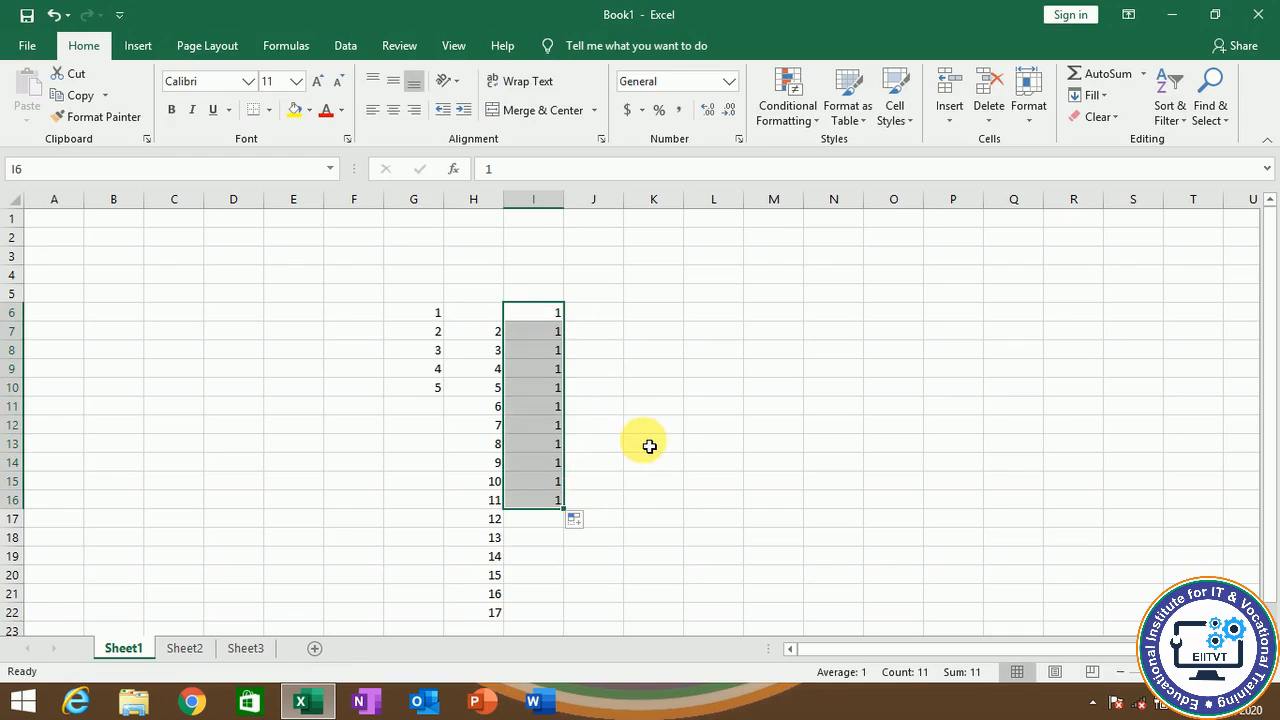
# Step: Clear all the numbers in columns G to I by deleting the contents of the range G5:K24
pyautogui.moveTo(352, 318); pyautogui.dragTo(726, 603)
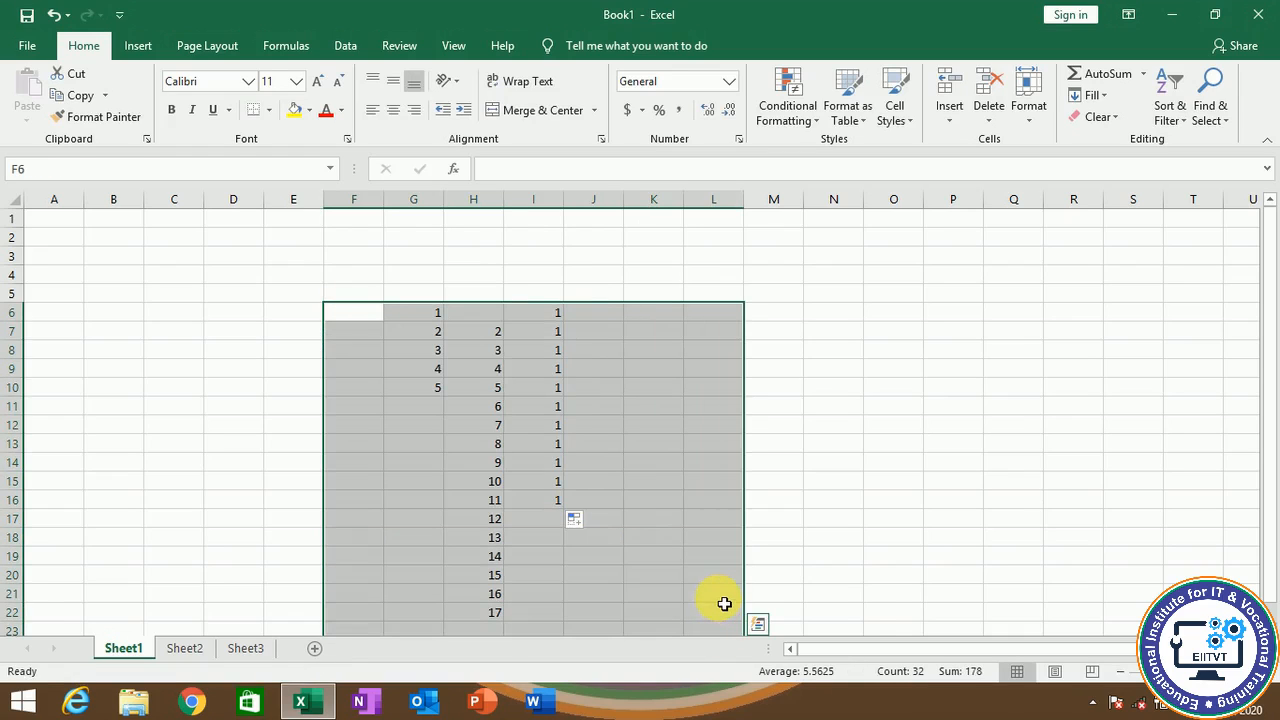
pyautogui.click(606, 357)
pyautogui.moveTo(409, 300); pyautogui.dragTo(651, 634)
pyautogui.press('Delete')
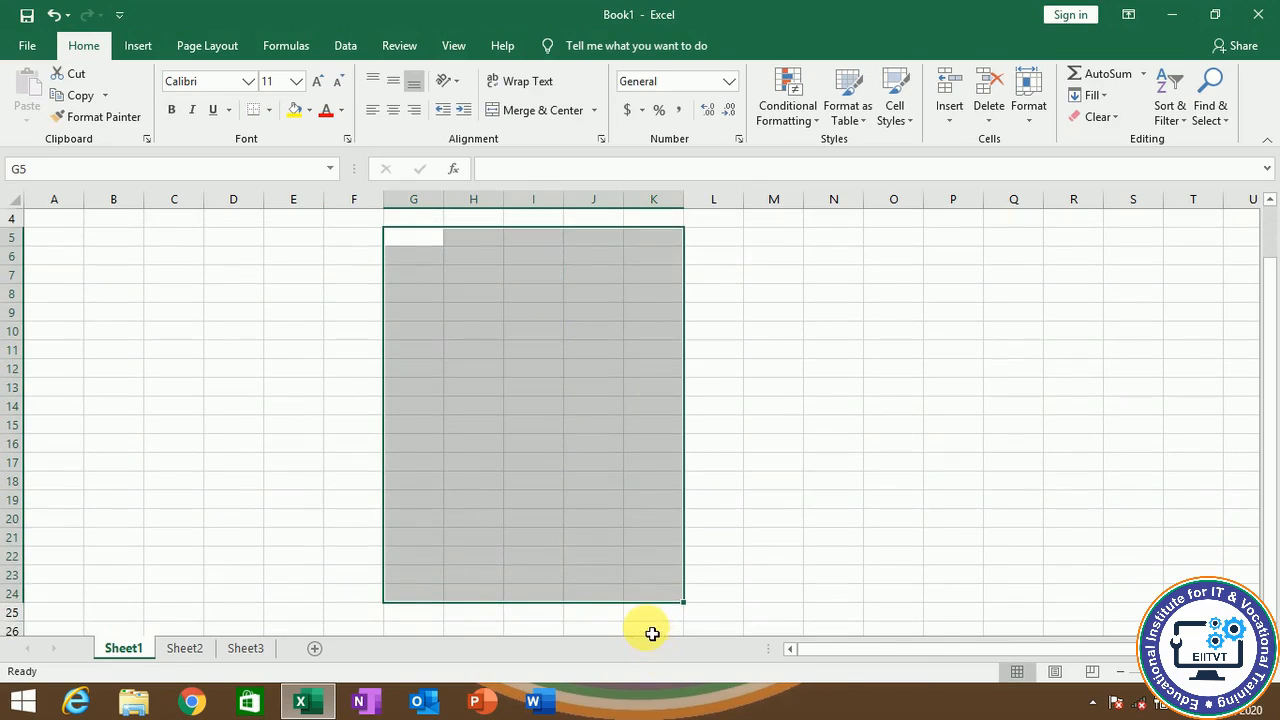
# Step: Enter the date 7/5/20 in cell E4 and fill the date series down to cell E16
pyautogui.scroll(1, 463, 534)
pyautogui.click(301, 277)
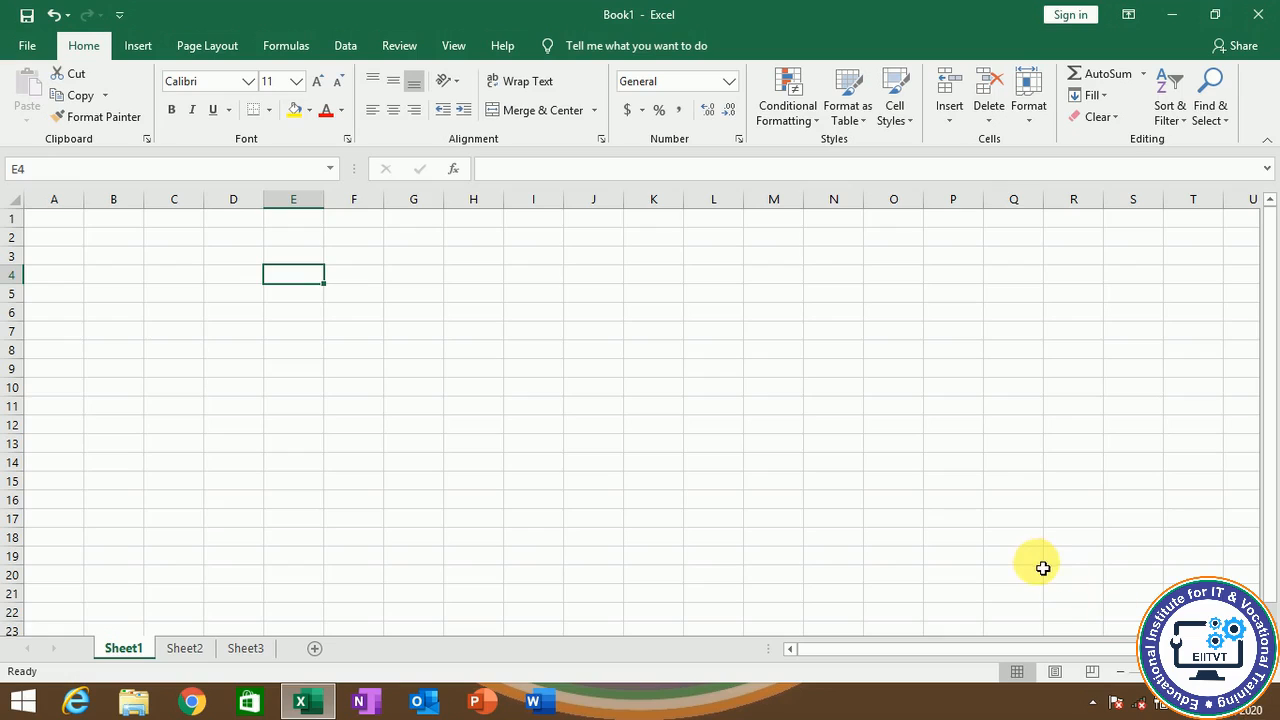
pyautogui.write('7/5/20')
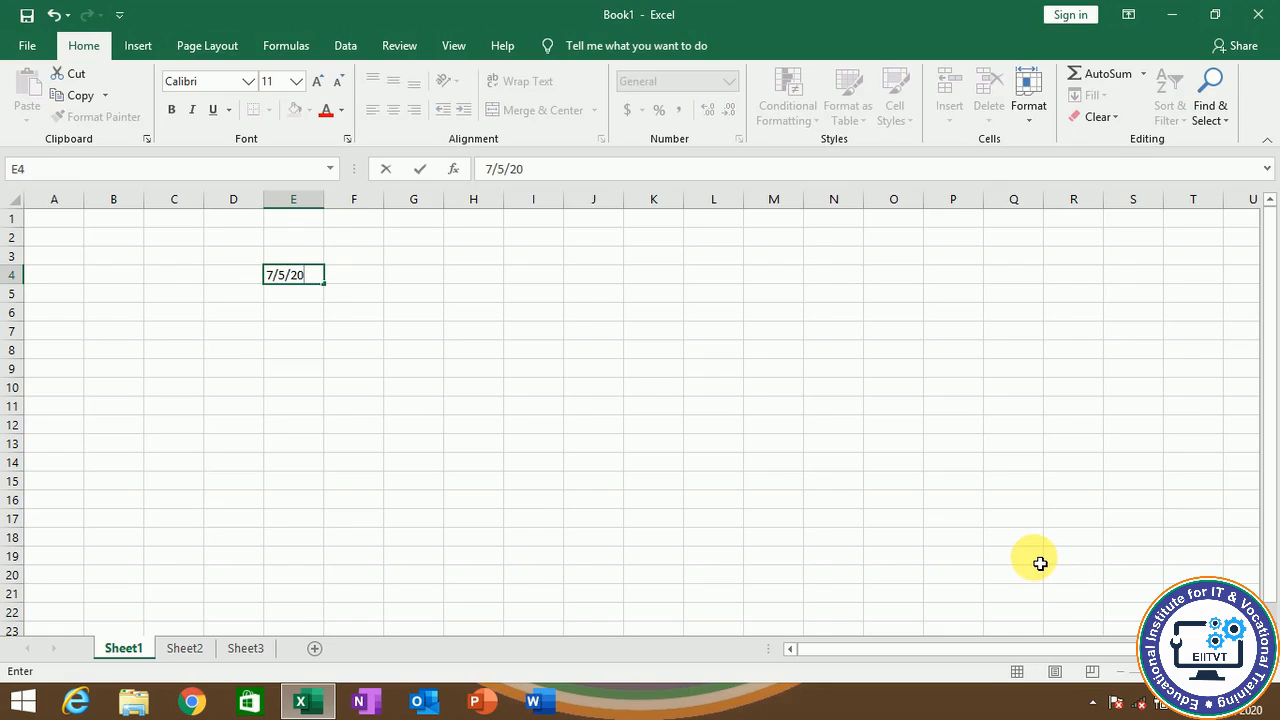
pyautogui.press('Return')
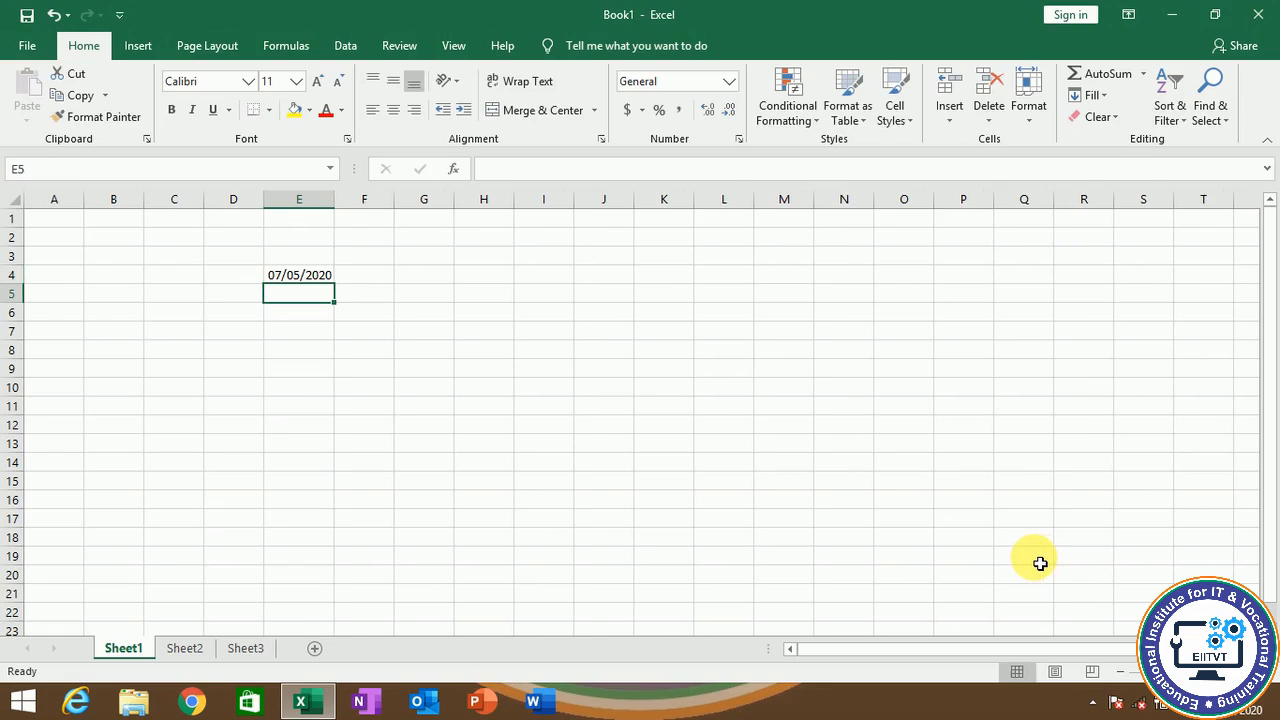
pyautogui.click(300, 275)
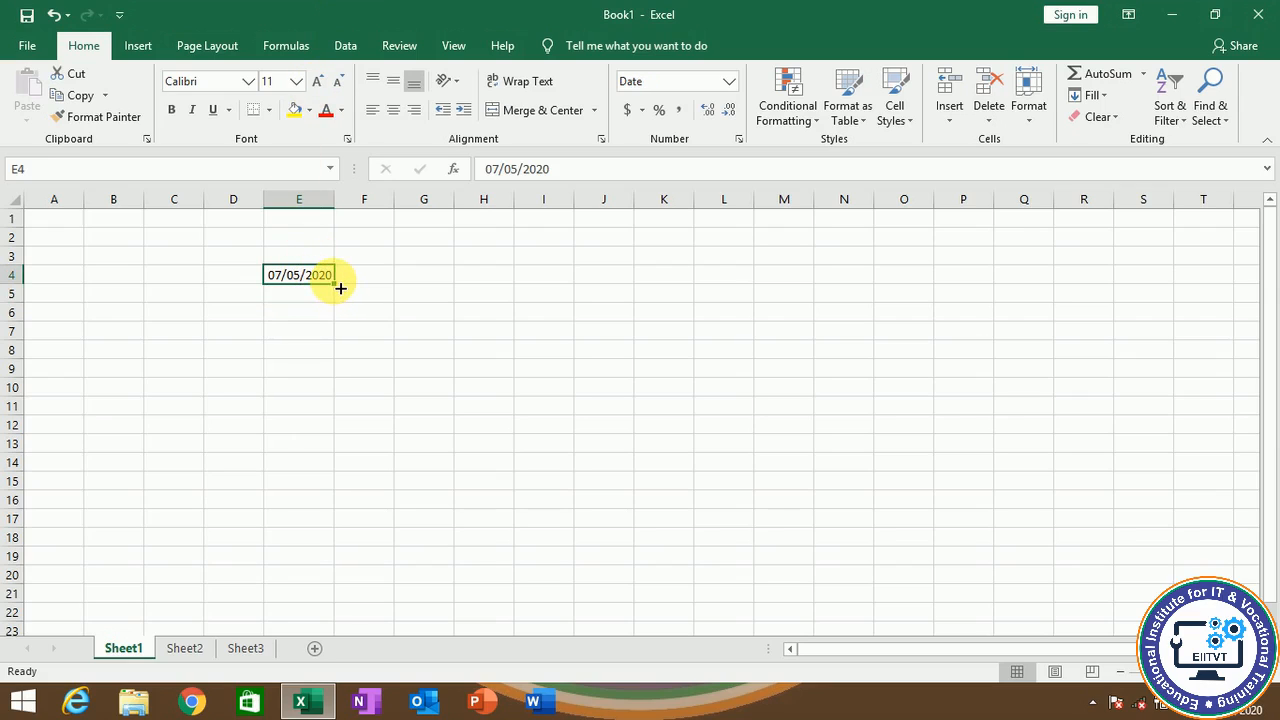
pyautogui.moveTo(340, 288); pyautogui.dragTo(323, 506)
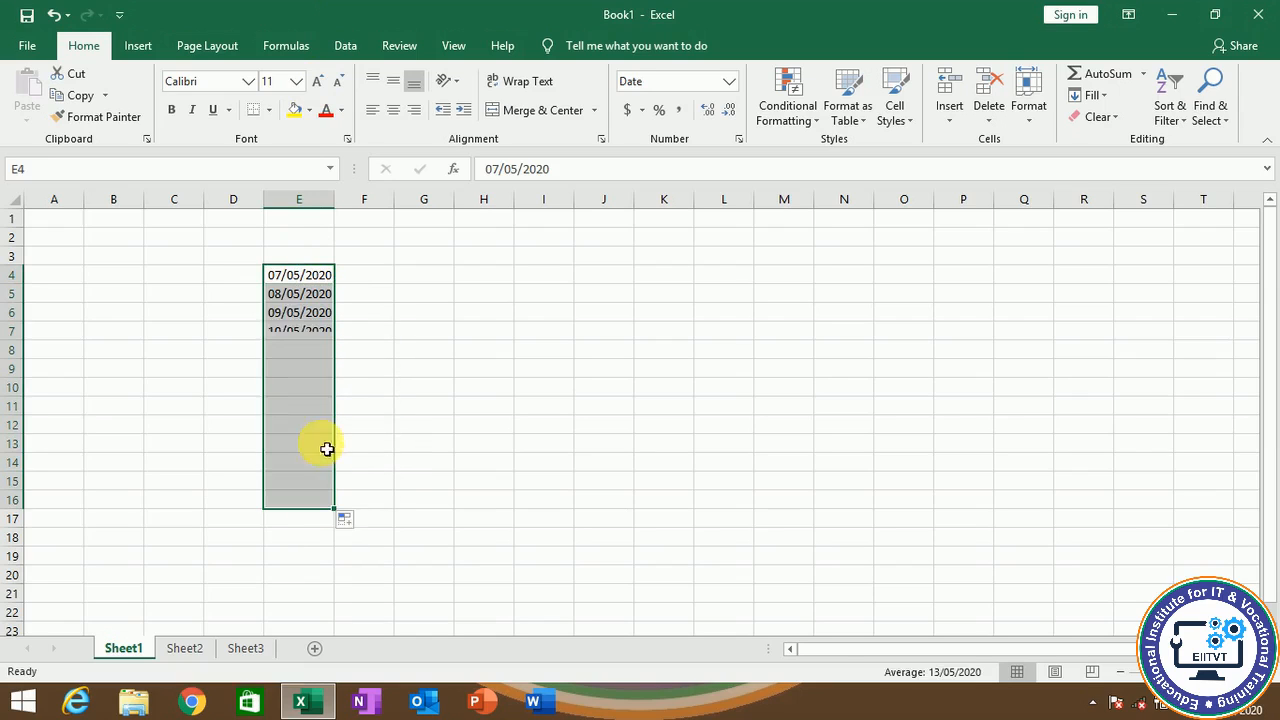
# Step: Clear the whole date series in column E, rows 4 to 16
pyautogui.moveTo(291, 324); pyautogui.dragTo(289, 369)
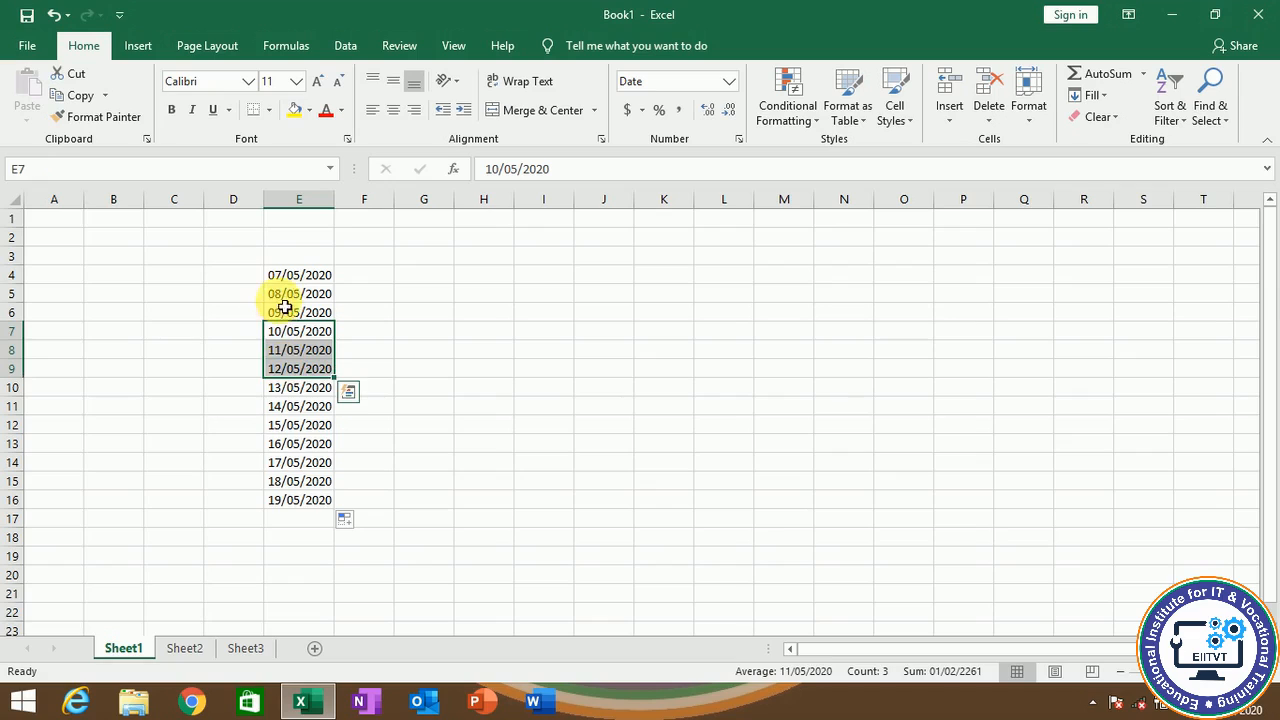
pyautogui.click(280, 292)
pyautogui.click(283, 278)
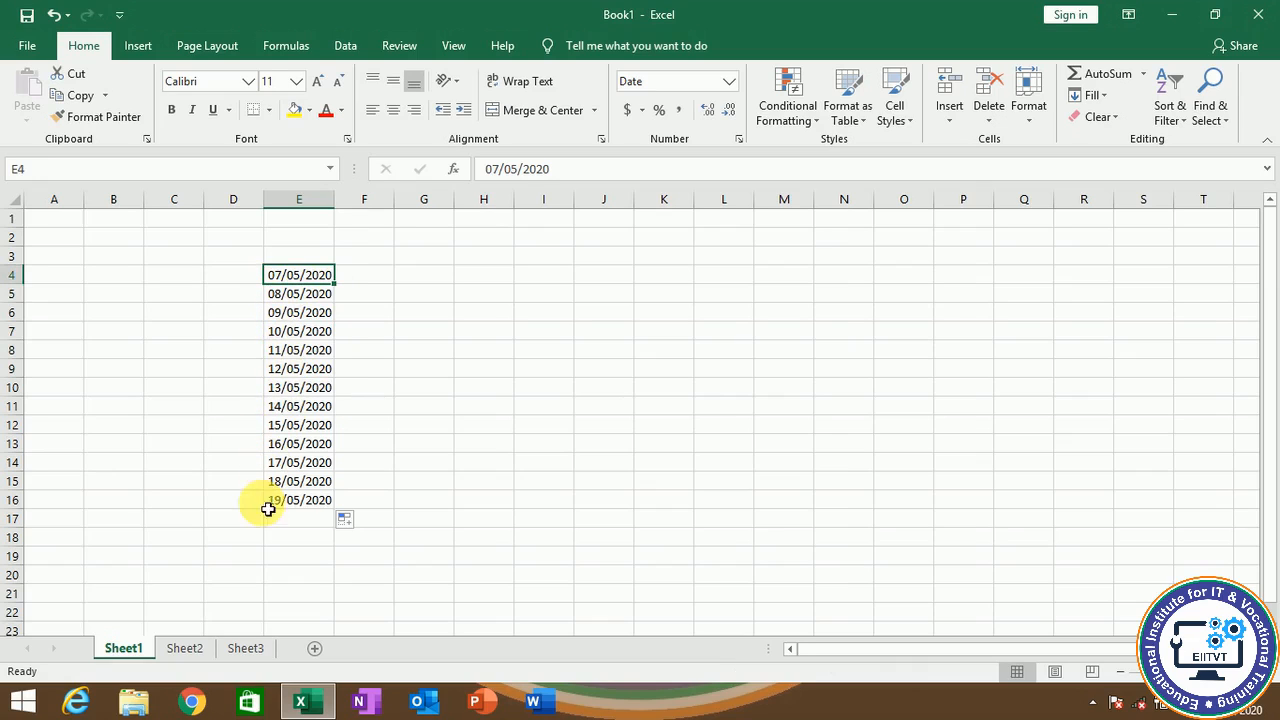
pyautogui.moveTo(241, 262)
pyautogui.mouseDown()
pyautogui.moveTo(320, 354)
pyautogui.moveTo(340, 517)
pyautogui.moveTo(364, 518)
pyautogui.mouseUp()
pyautogui.press('Delete')
# Step: Enter sunday in cell F4 and fill the weekday series down to cell F19
pyautogui.click(372, 273)
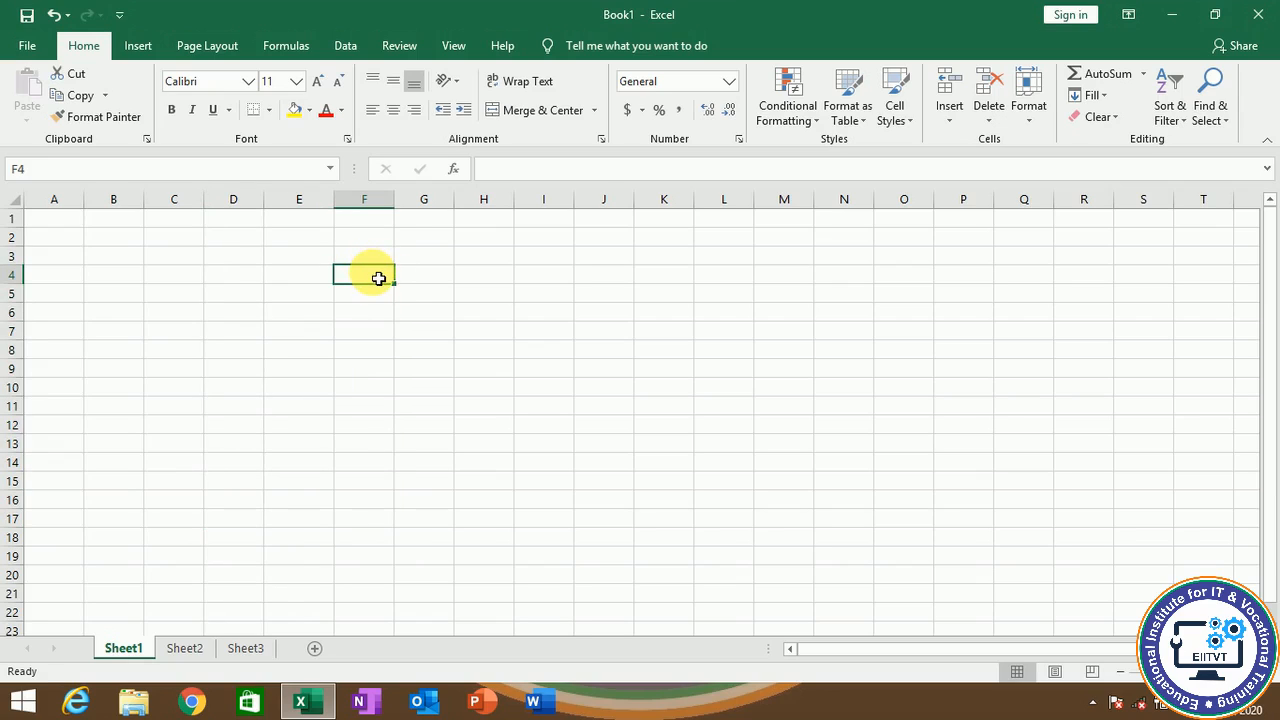
pyautogui.write('su')
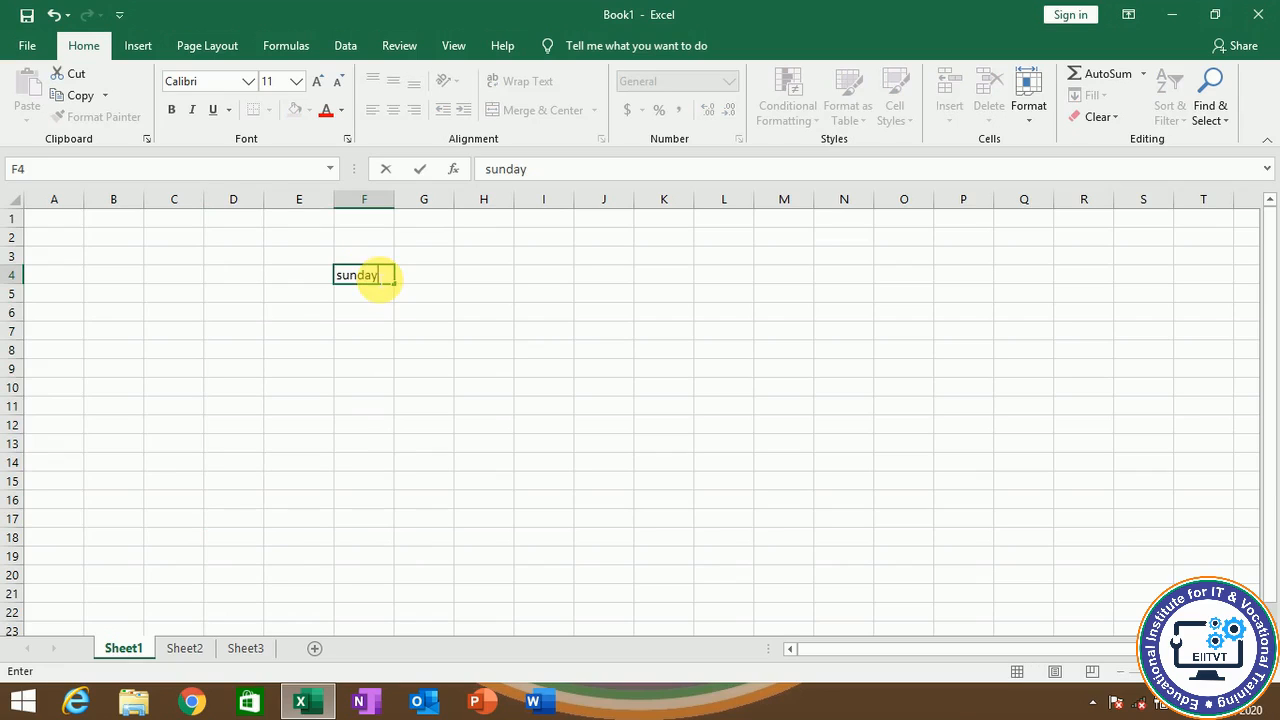
pyautogui.write('nday')
pyautogui.click(449, 289)
pyautogui.click(369, 277)
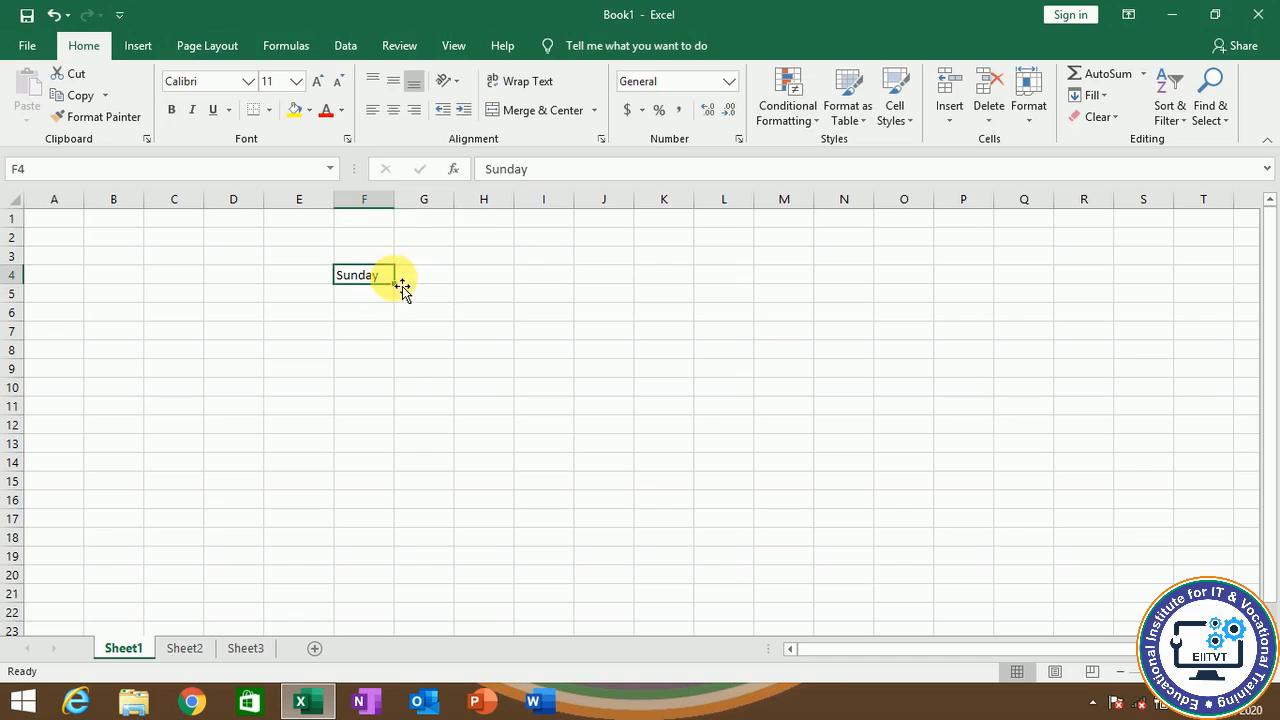
pyautogui.moveTo(401, 290); pyautogui.dragTo(441, 571)
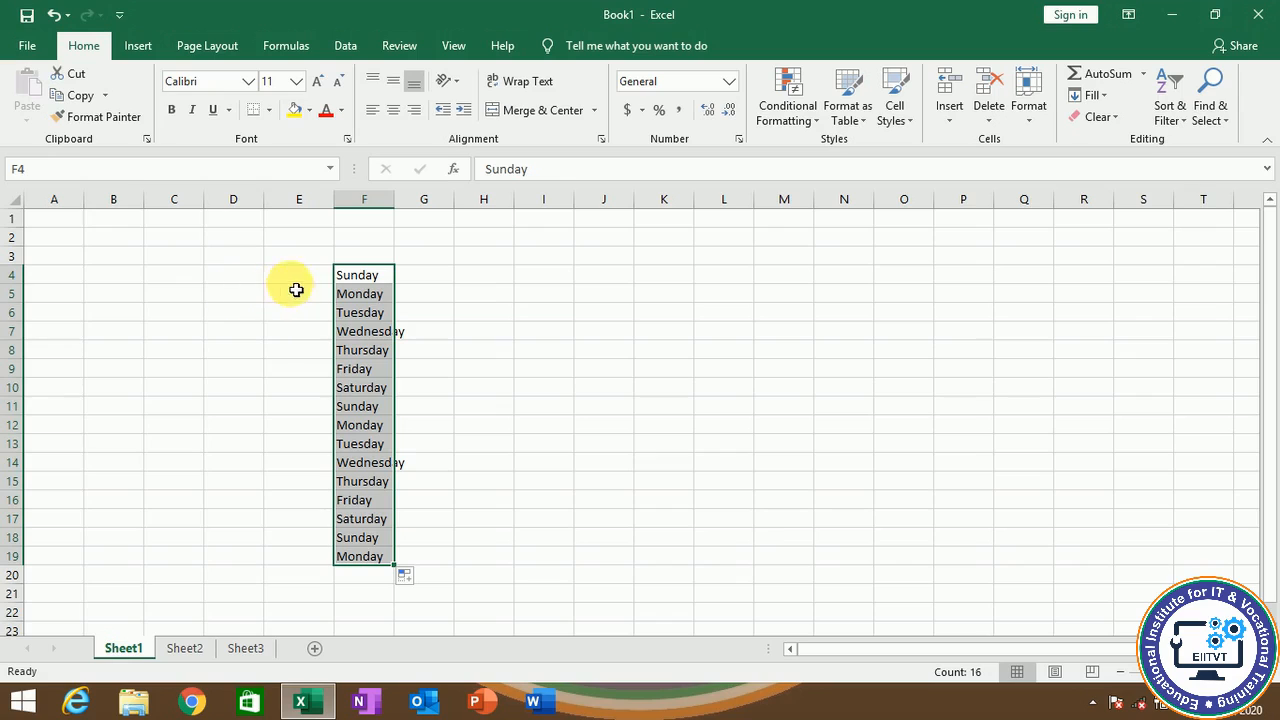
# Step: Clear the weekday names from the range F4:F19
pyautogui.press('Delete')
pyautogui.moveTo(465, 272); pyautogui.dragTo(435, 349)
pyautogui.click(465, 272)
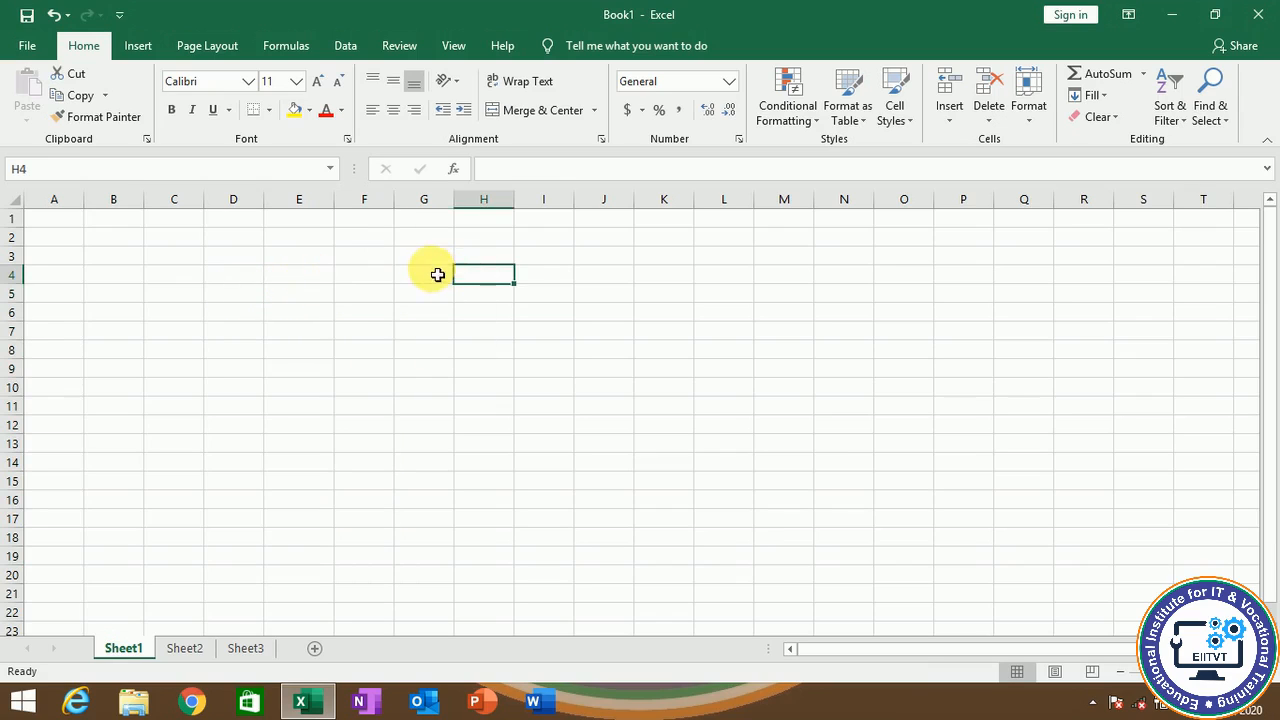
# Step: Enter 2 and 4 in cells G4 and G5 and fill the even-number series down to cell G16
pyautogui.click(437, 275)
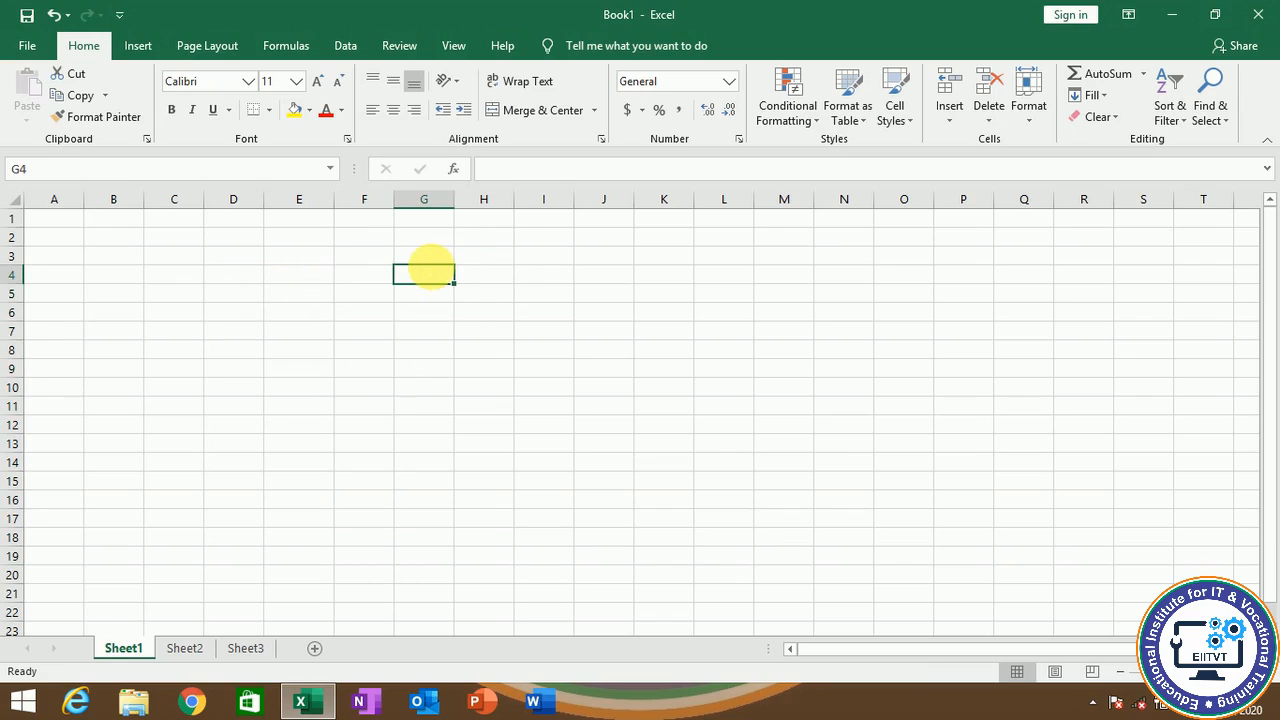
pyautogui.write('2')
pyautogui.click(426, 300)
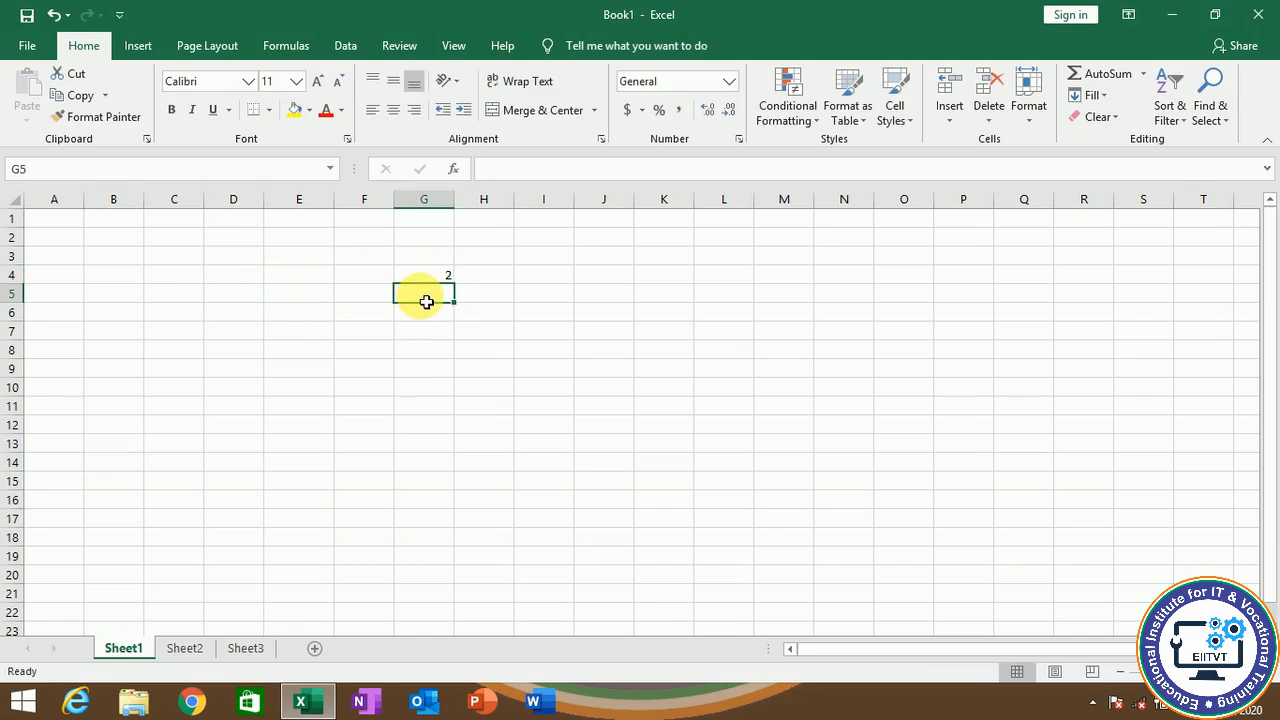
pyautogui.write('4')
pyautogui.click(495, 349)
pyautogui.click(437, 279)
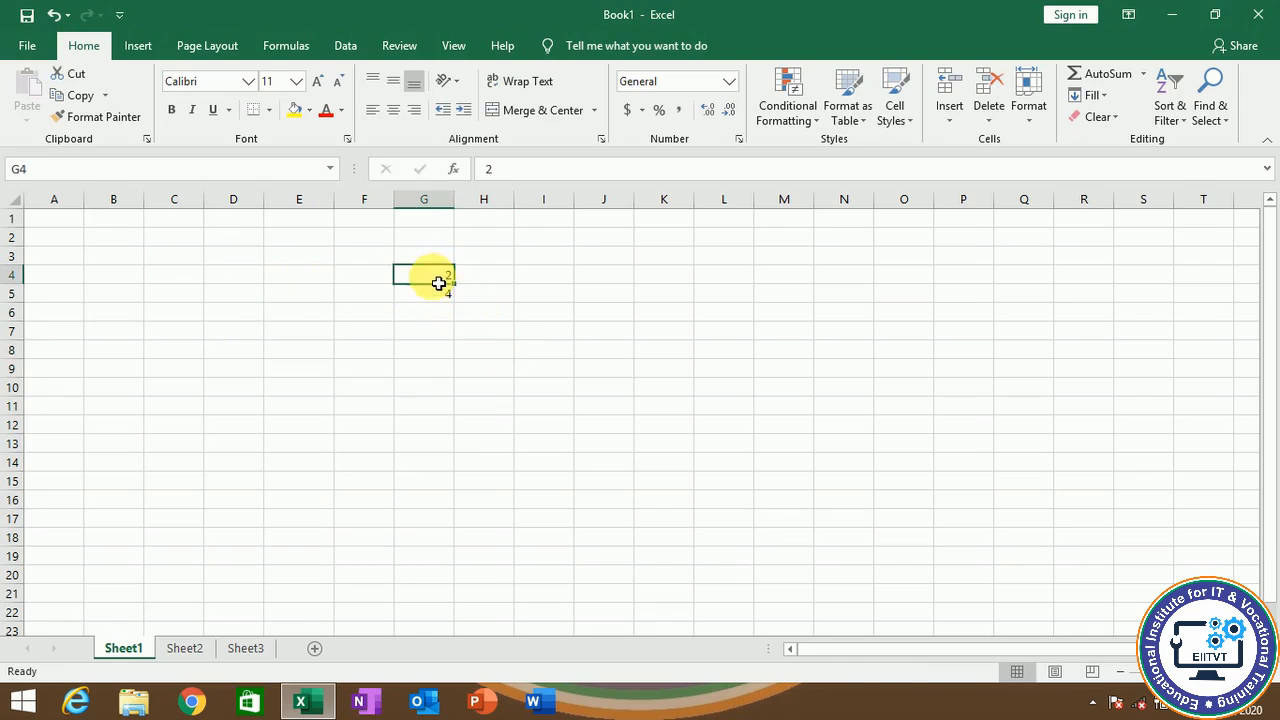
pyautogui.moveTo(438, 283); pyautogui.dragTo(463, 503)
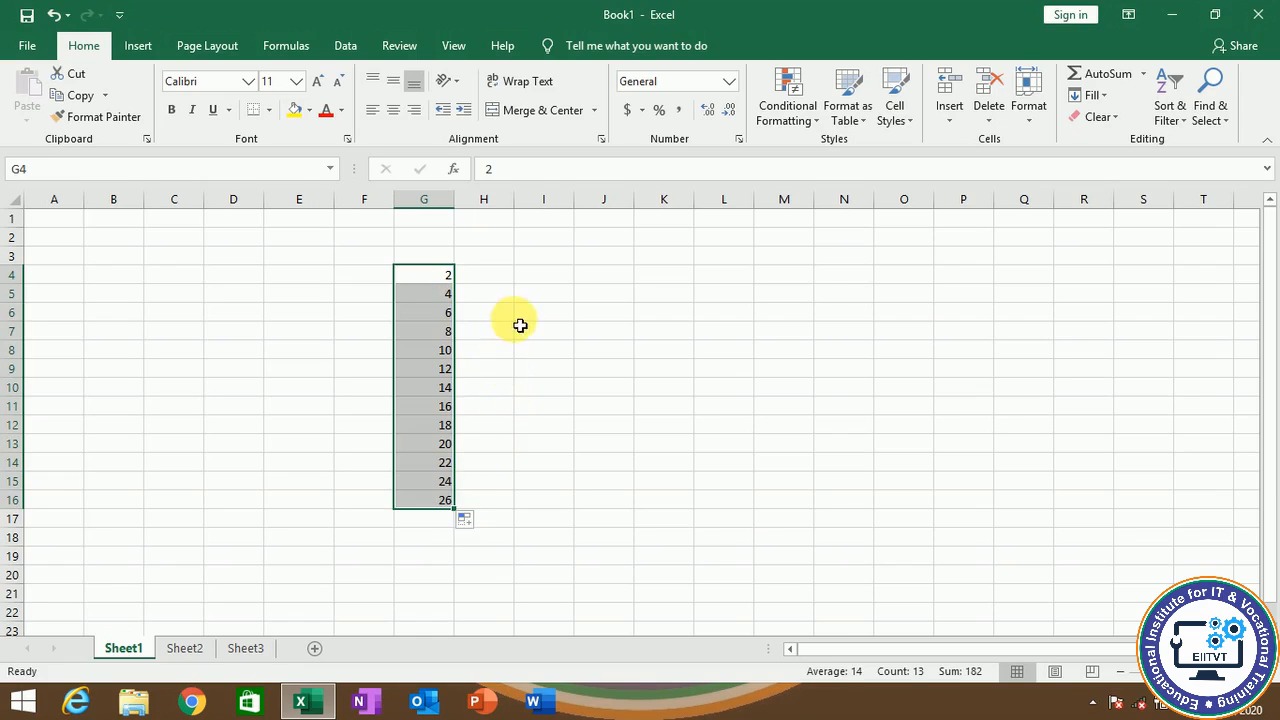
pyautogui.click(537, 284)
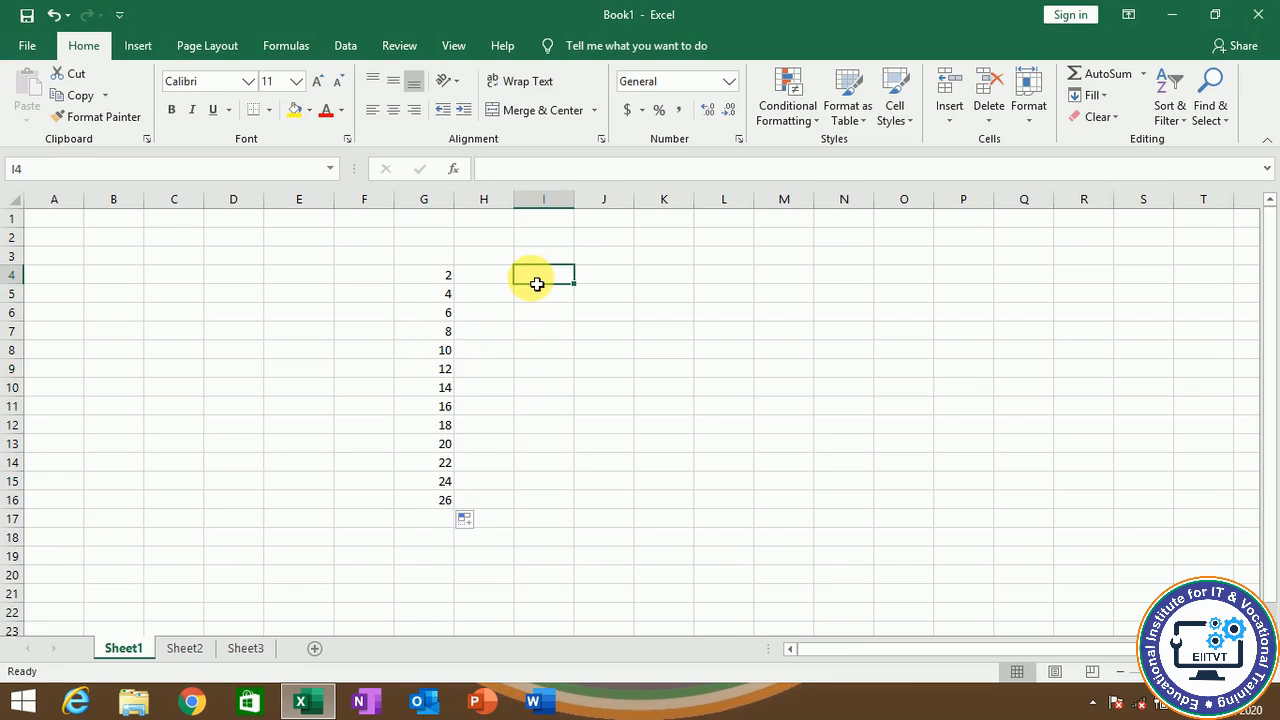
pyautogui.write('1')
pyautogui.press('BackSpace')
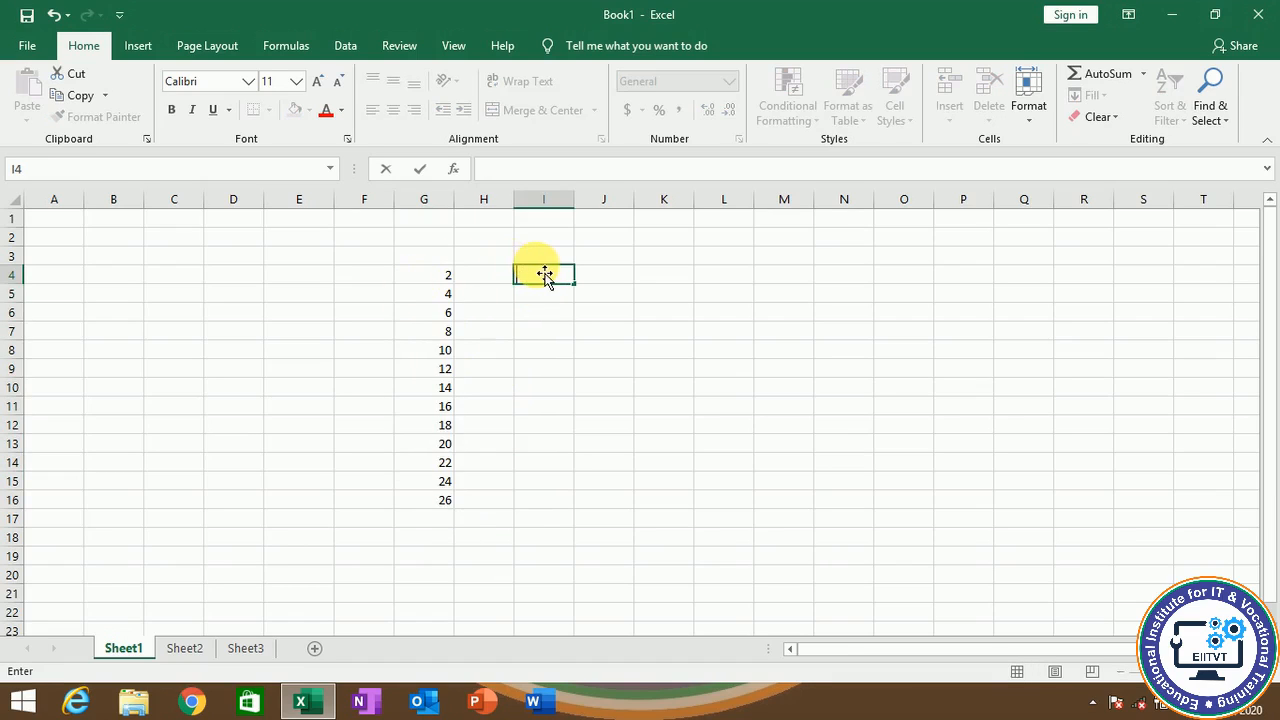
# Step: Select the even-number series in G4:G16 and clear the content of its first cell
pyautogui.moveTo(449, 277); pyautogui.dragTo(451, 503)
pyautogui.press('BackSpace')
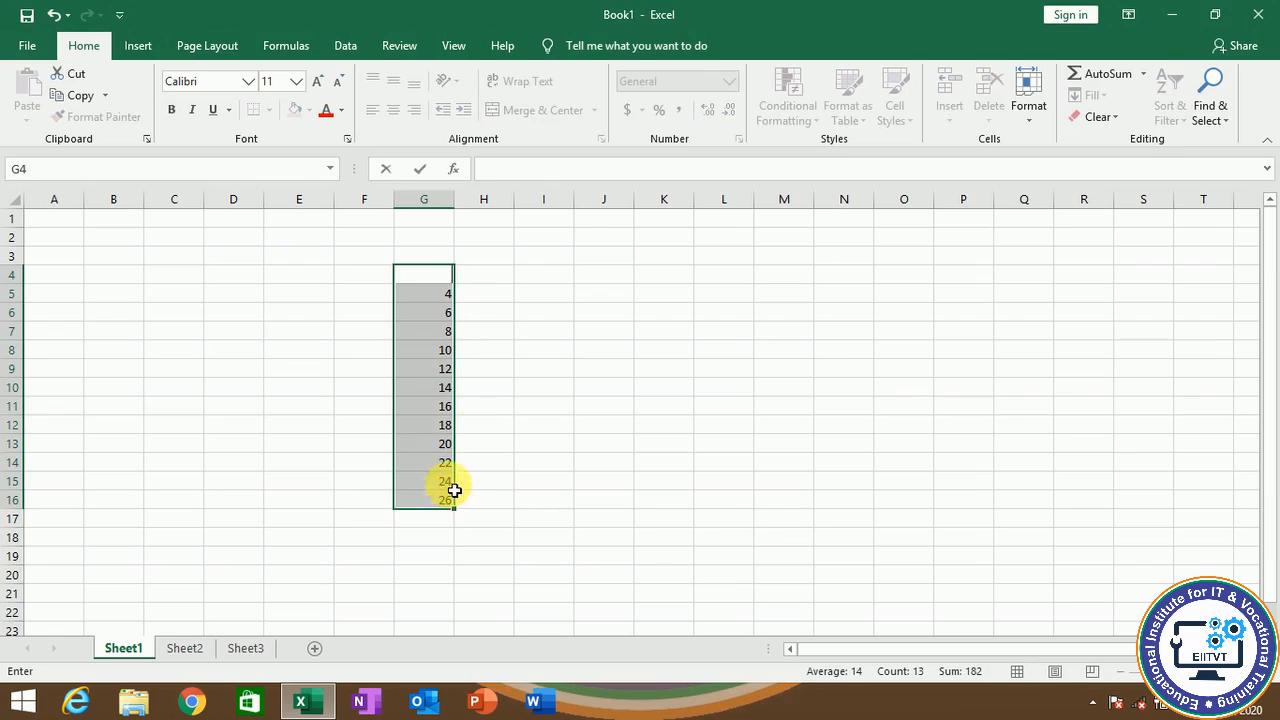